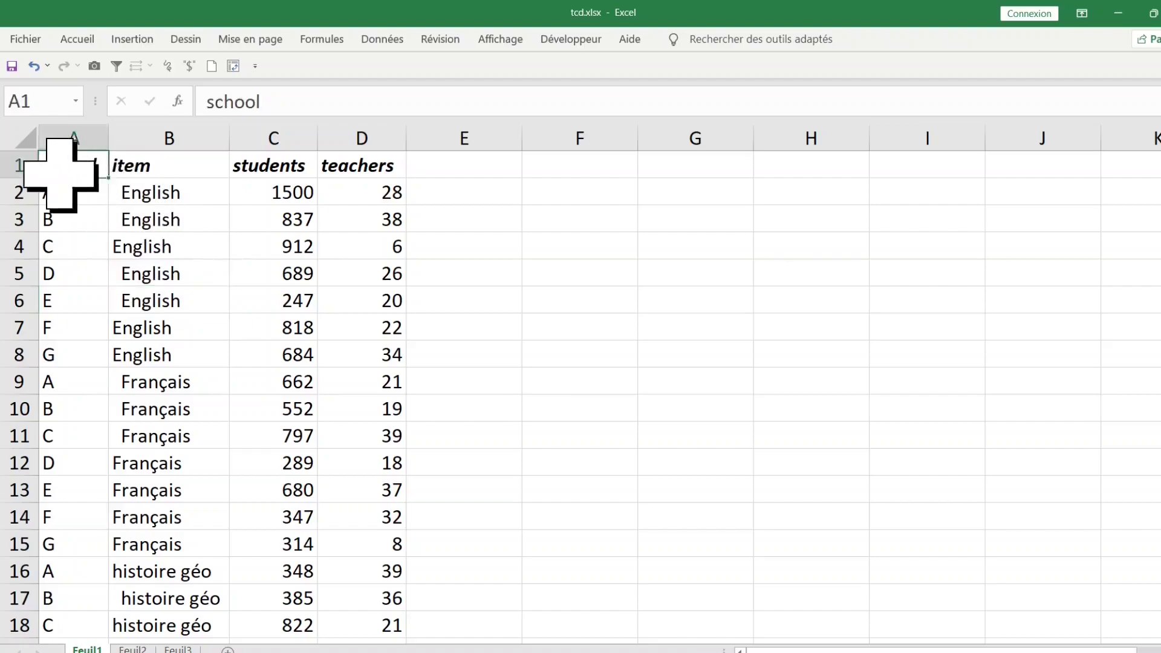
# Examine the school, item, students and teachers columns of the source data on Feuil1
pyautogui.click(277, 242)
pyautogui.click(304, 176)
pyautogui.click(391, 175)
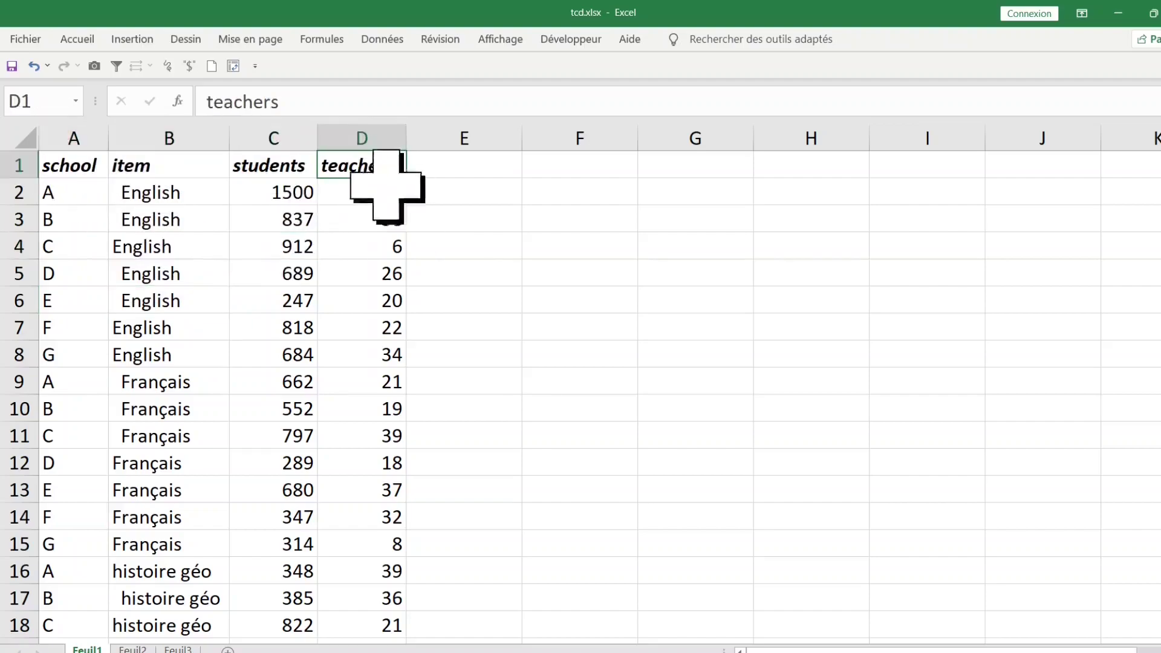
pyautogui.click(375, 293)
pyautogui.scroll(-6, 441, 422)
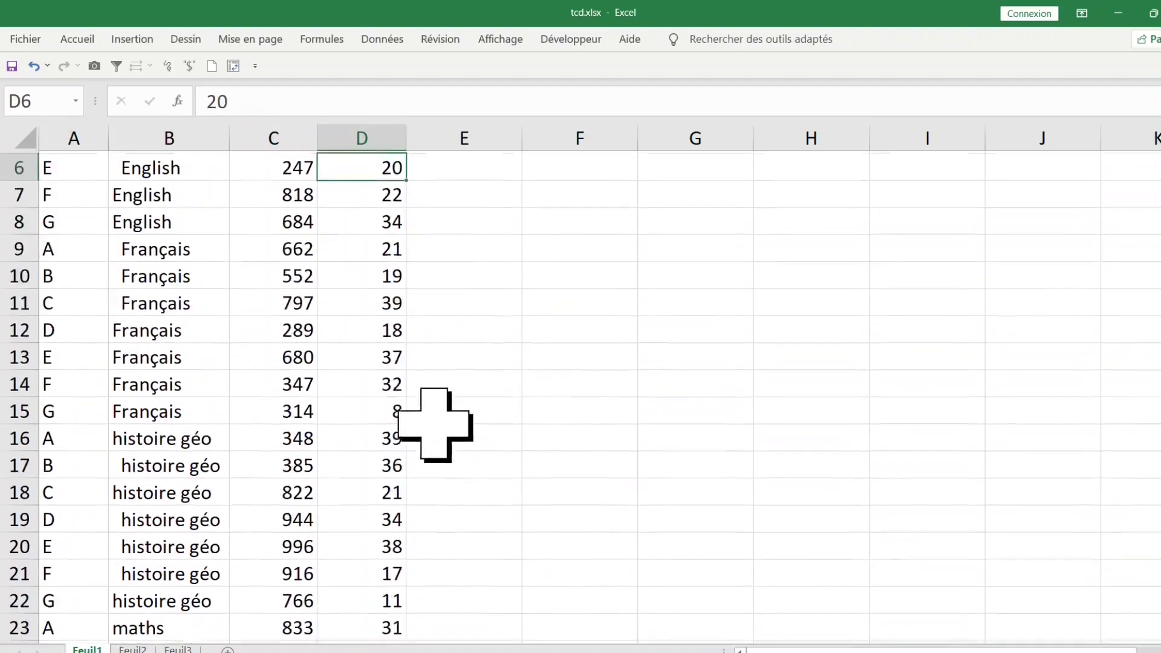
pyautogui.scroll(6, 433, 422)
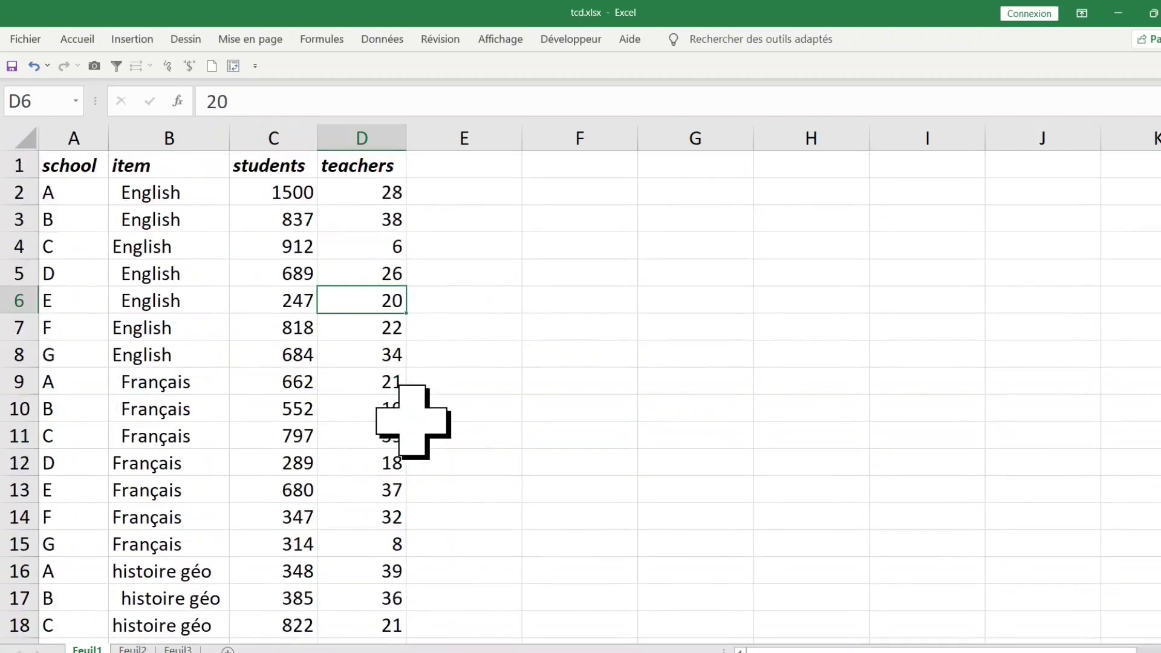
pyautogui.click(67, 193)
pyautogui.click(63, 325)
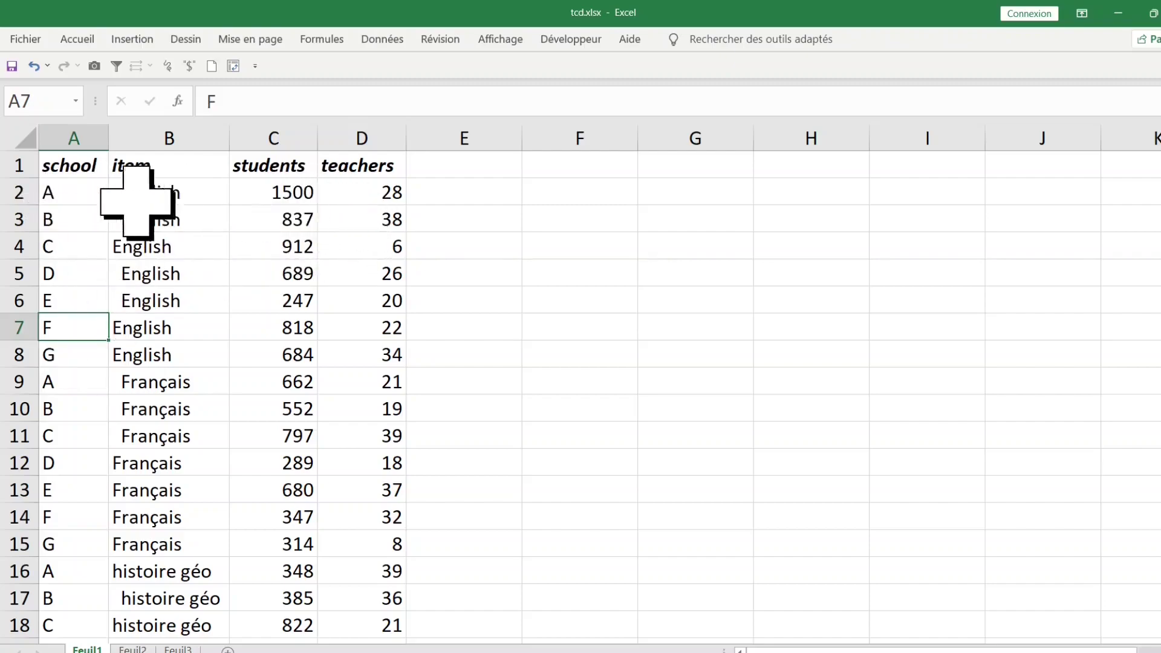
# Insert a pivot table based on Feuil1!$A$1:$D$43 in the existing worksheet at cell F1
pyautogui.click(179, 276)
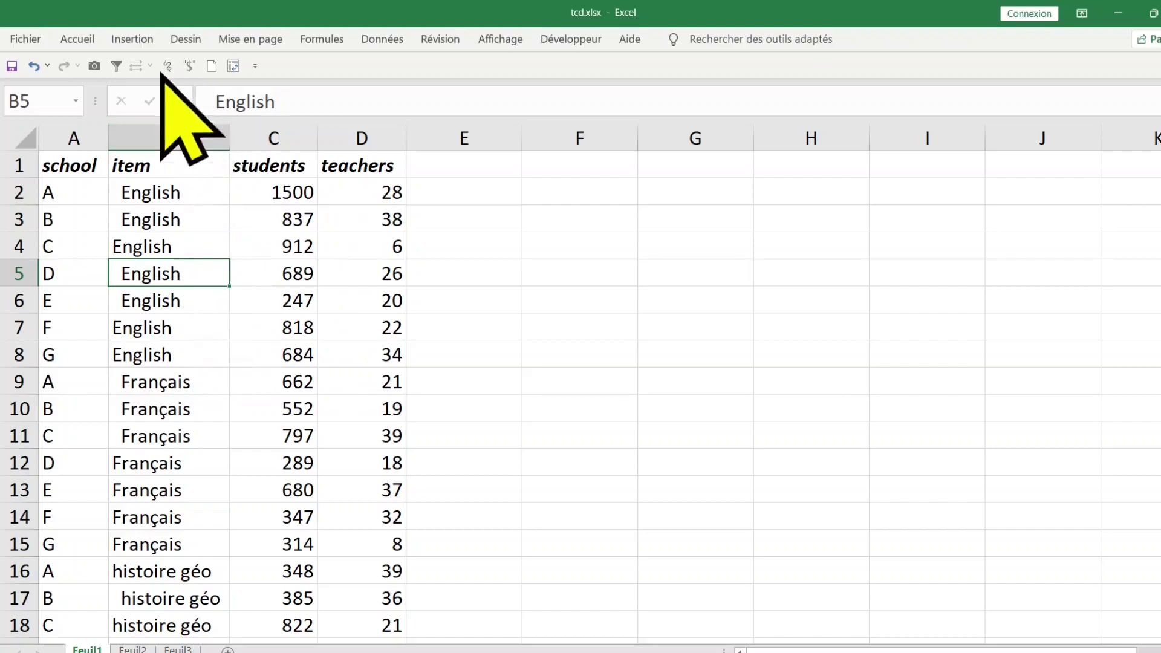
pyautogui.click(145, 38)
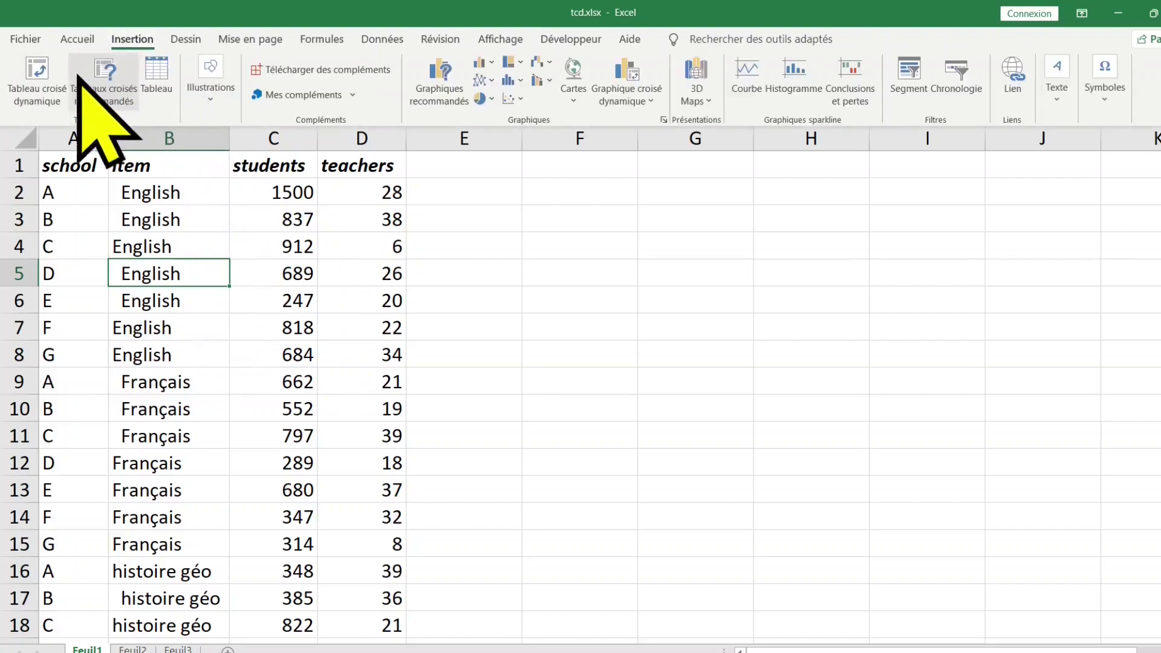
pyautogui.click(38, 78)
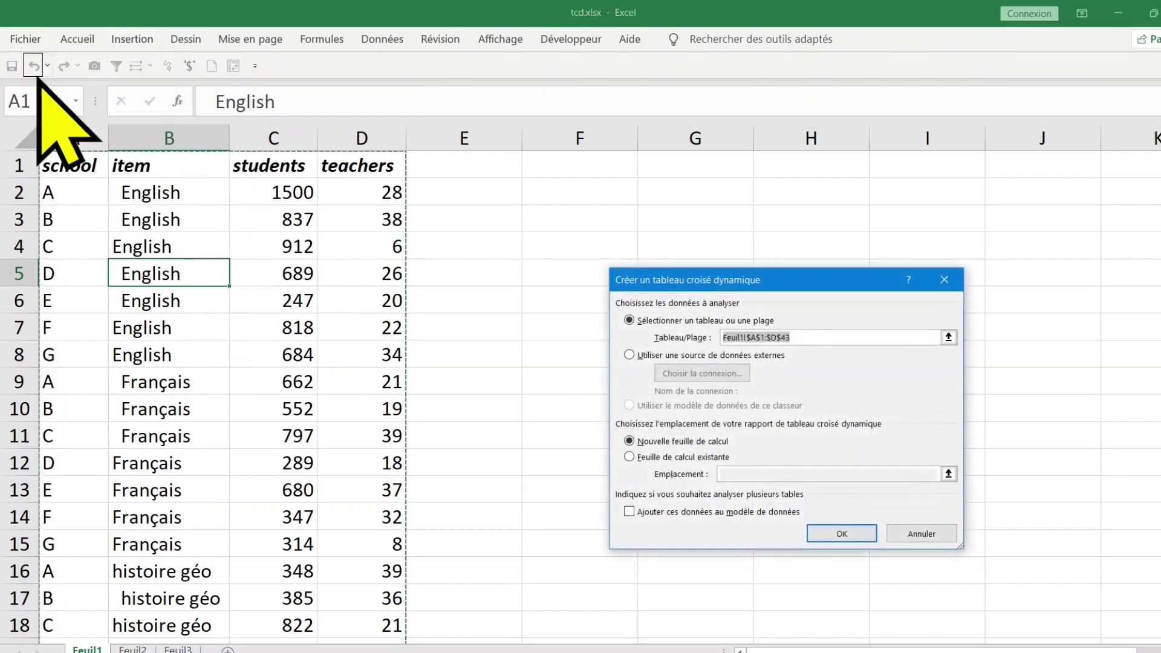
pyautogui.click(677, 458)
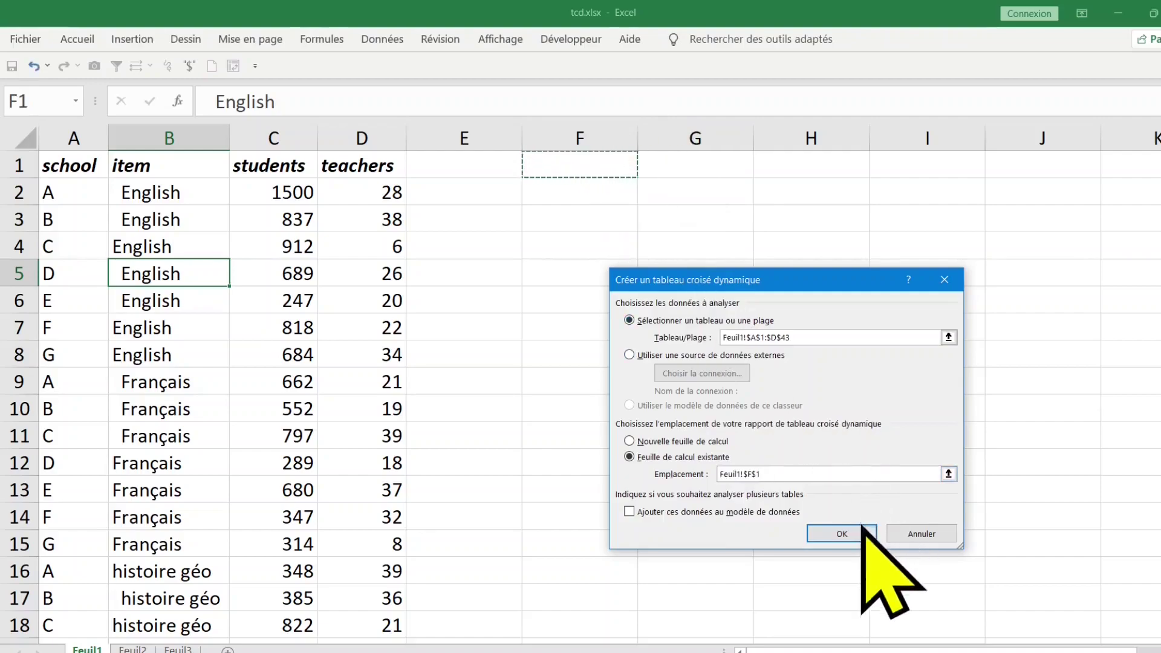
pyautogui.click(847, 533)
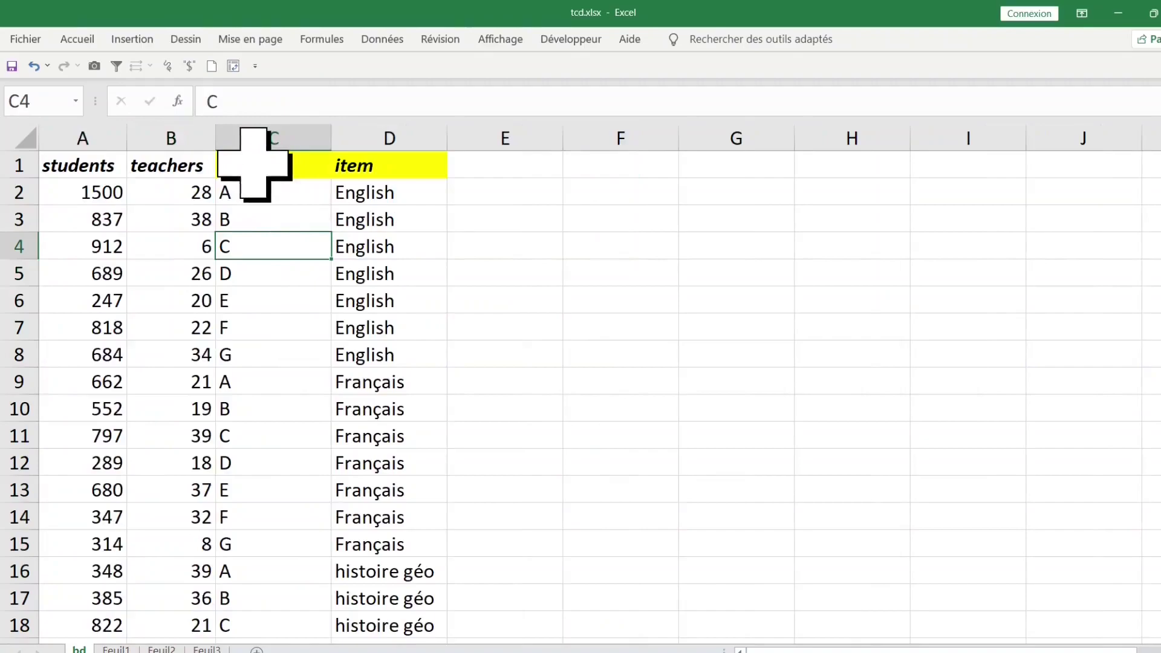
# Create a pivot table from the bd sheet's data range $A$1:$D$43, placed on the same sheet at cell F1
pyautogui.click(254, 164)
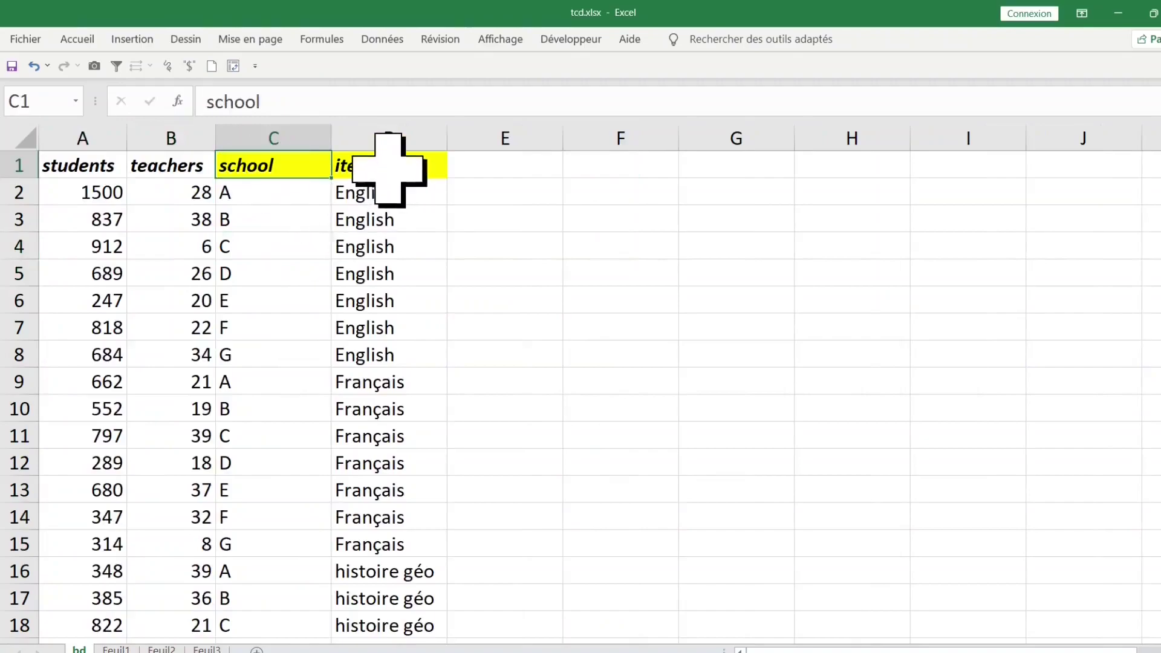
pyautogui.click(388, 169)
pyautogui.click(363, 257)
pyautogui.click(193, 245)
pyautogui.click(155, 326)
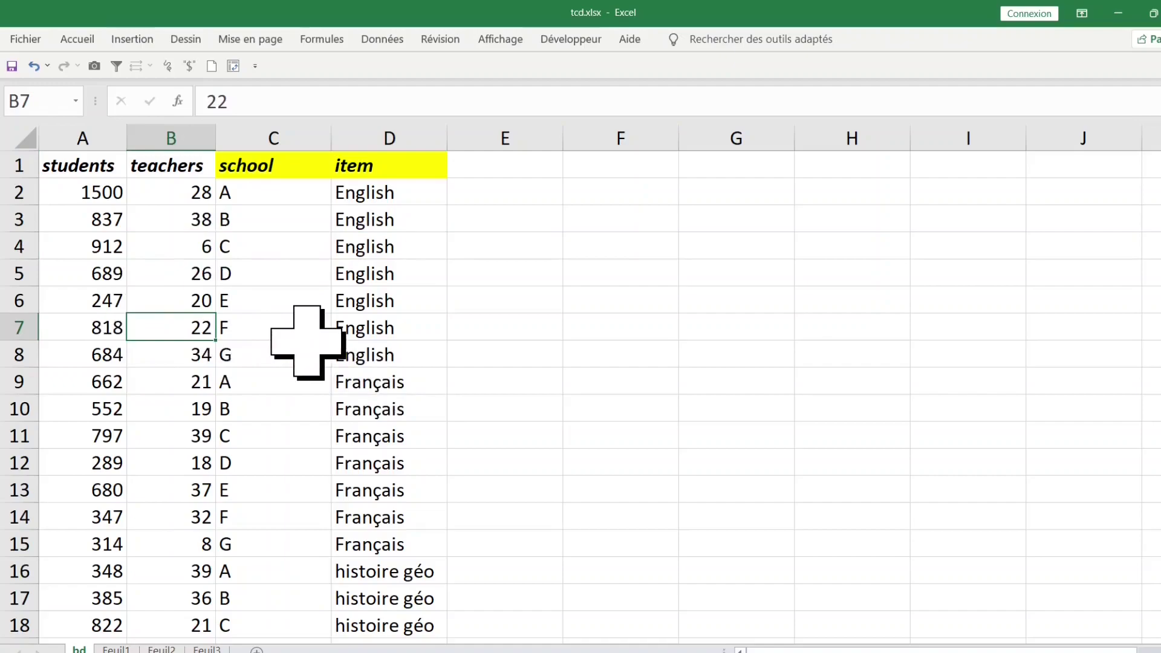
pyautogui.click(132, 40)
pyautogui.click(37, 78)
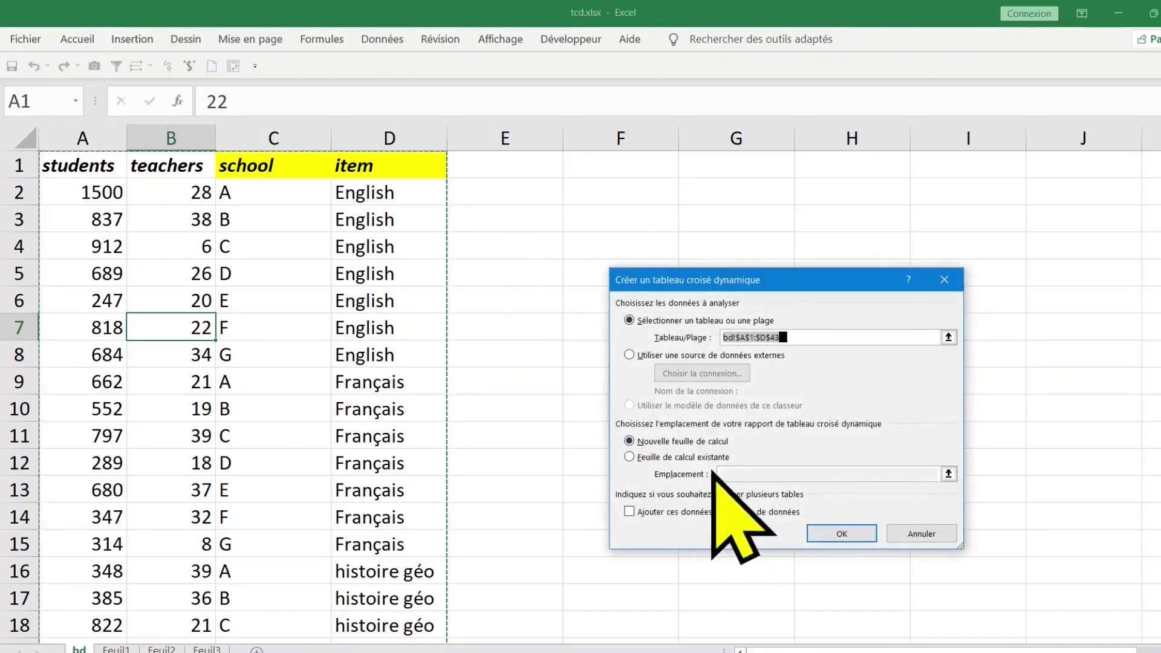
pyautogui.click(683, 459)
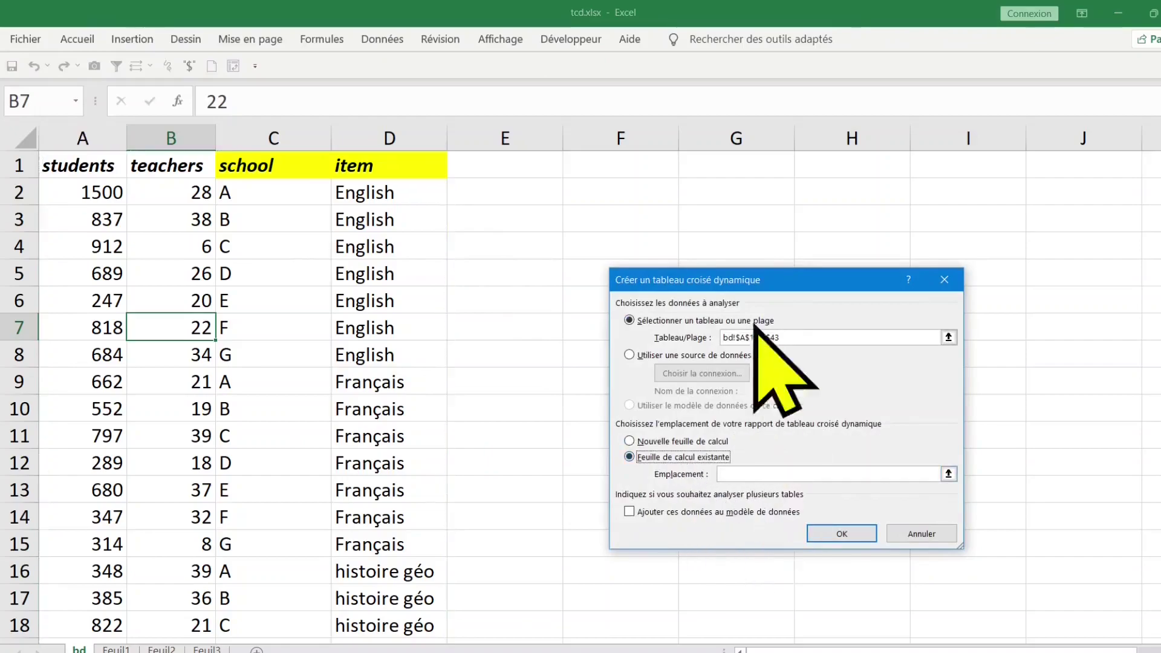
pyautogui.click(641, 176)
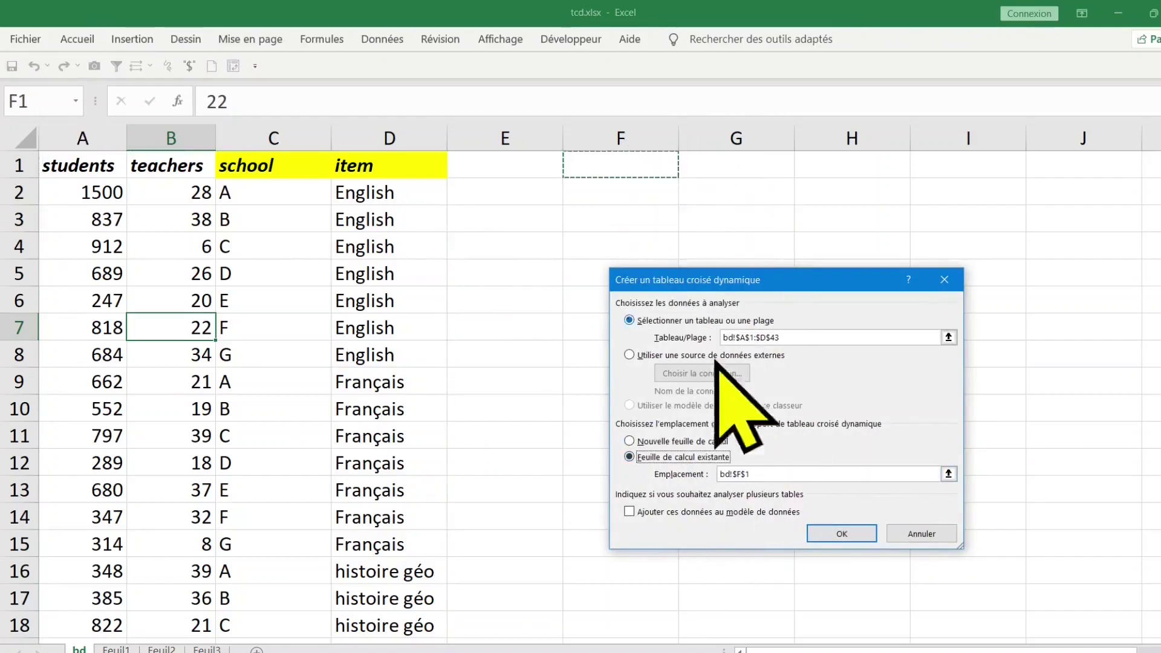
pyautogui.click(842, 534)
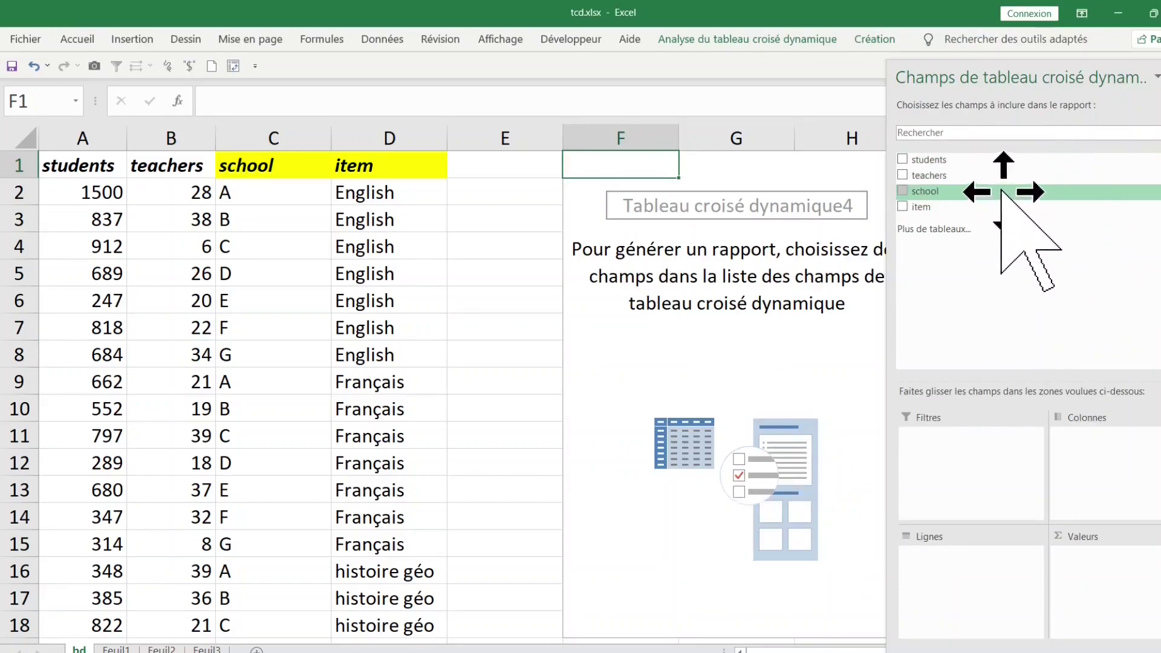
# Set the school field as the pivot table's rows and the sum of students as its values
pyautogui.moveTo(1001, 190); pyautogui.dragTo(1004, 345)
pyautogui.moveTo(975, 570); pyautogui.dragTo(957, 573)
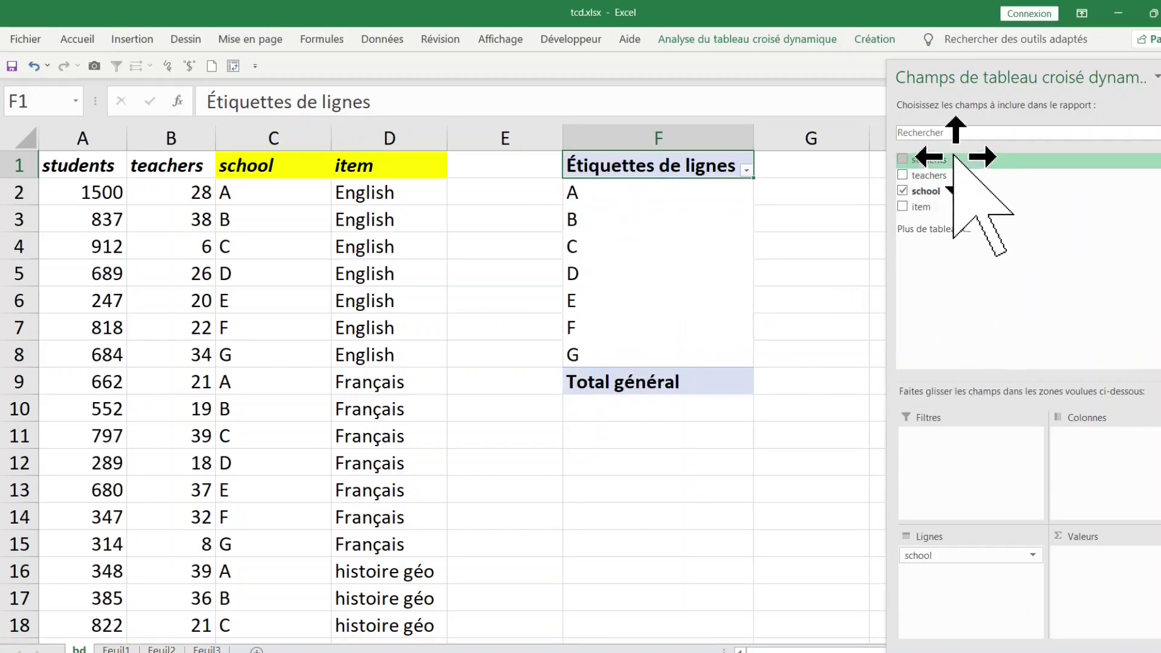
pyautogui.moveTo(954, 158); pyautogui.dragTo(980, 199)
pyautogui.moveTo(1129, 602); pyautogui.dragTo(1133, 609)
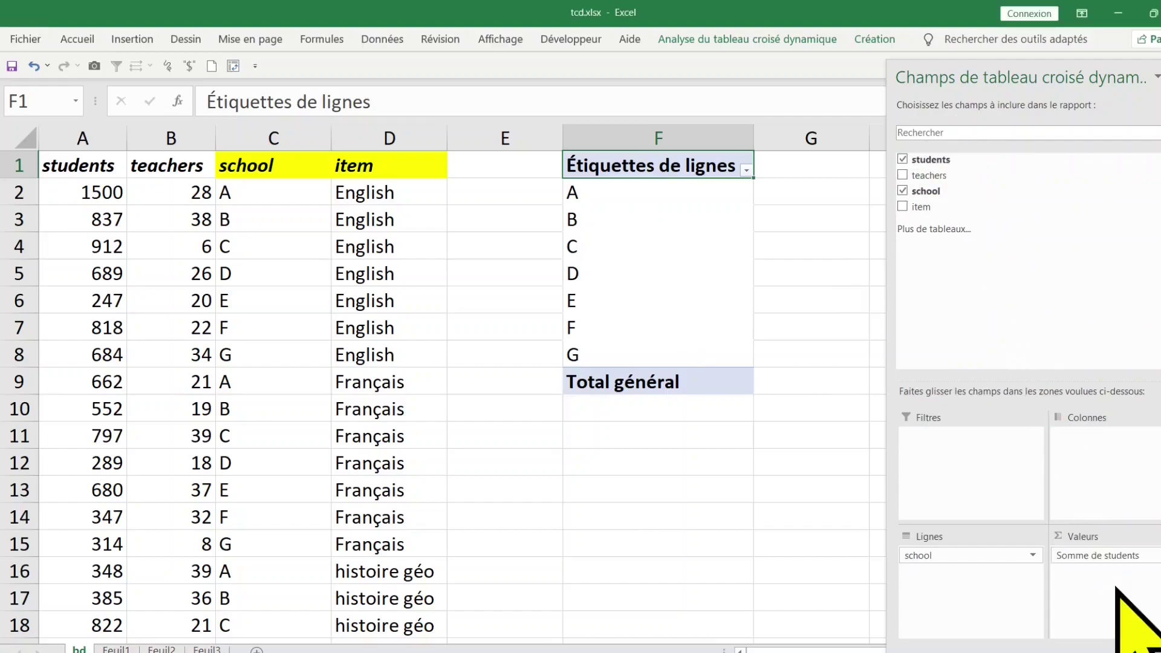
pyautogui.click(665, 515)
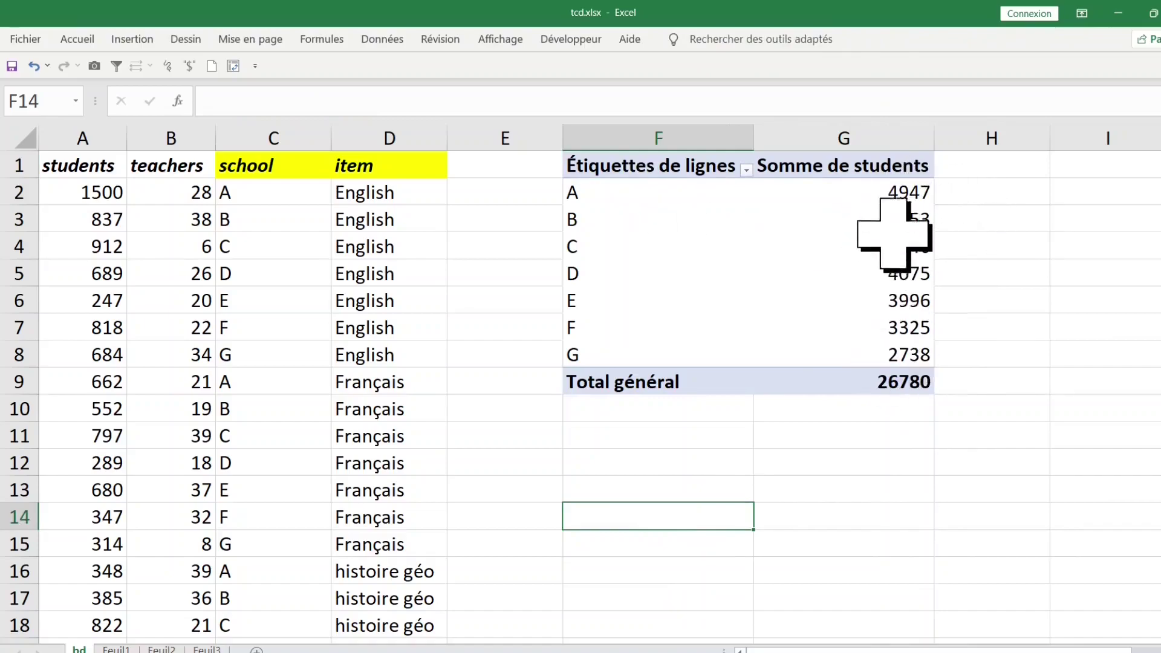
pyautogui.click(882, 198)
pyautogui.click(783, 433)
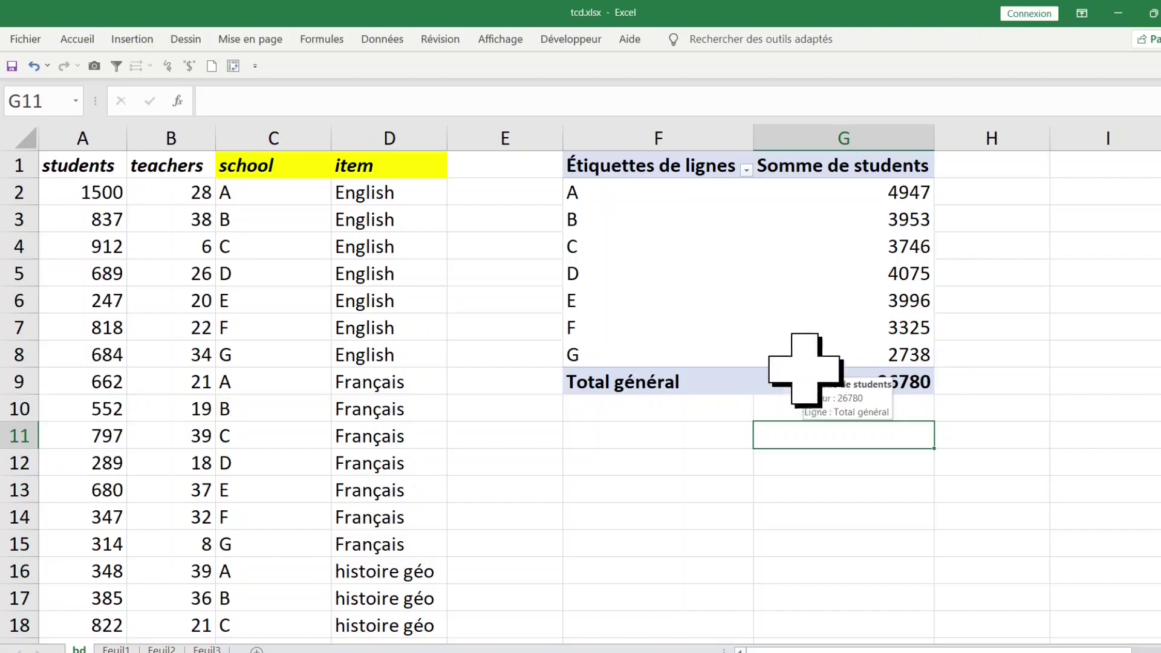
# Hide the pivot table's field list and display it again
pyautogui.click(744, 291)
pyautogui.click(705, 259)
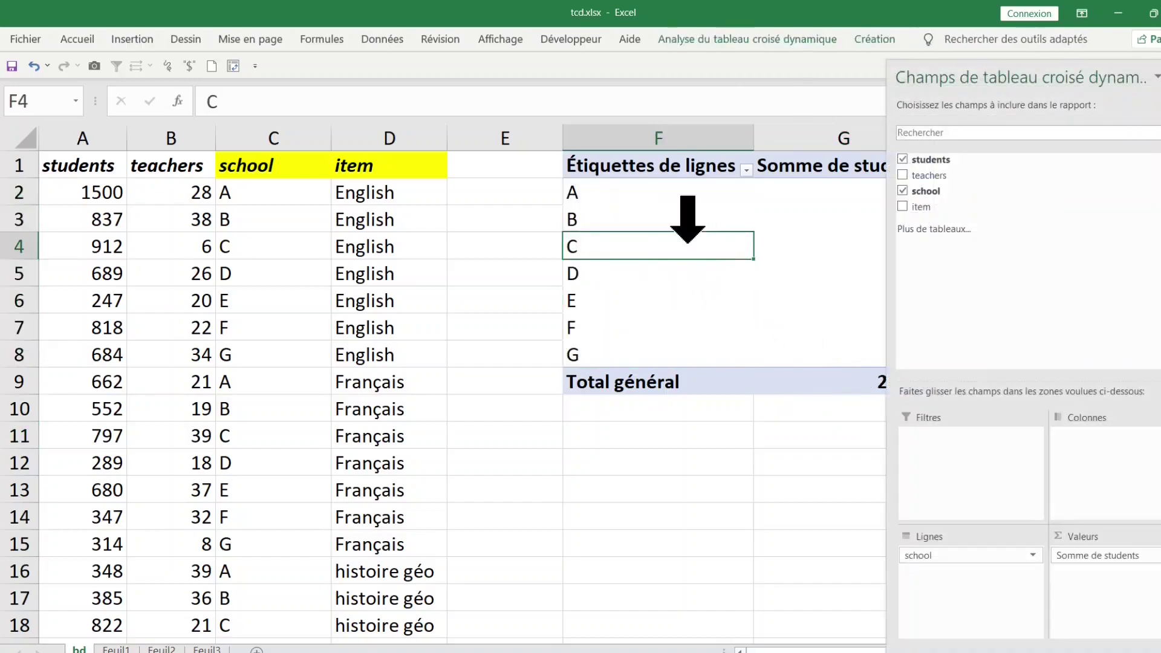
pyautogui.rightClick(688, 242)
pyautogui.click(792, 557)
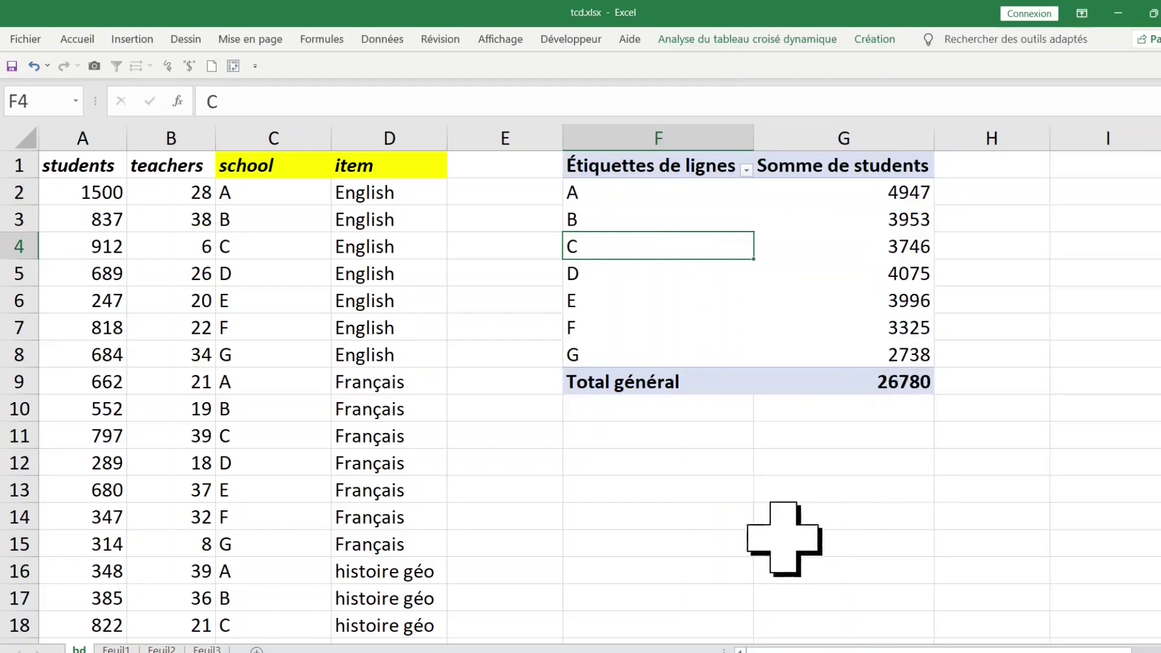
pyautogui.rightClick(647, 243)
pyautogui.click(650, 244)
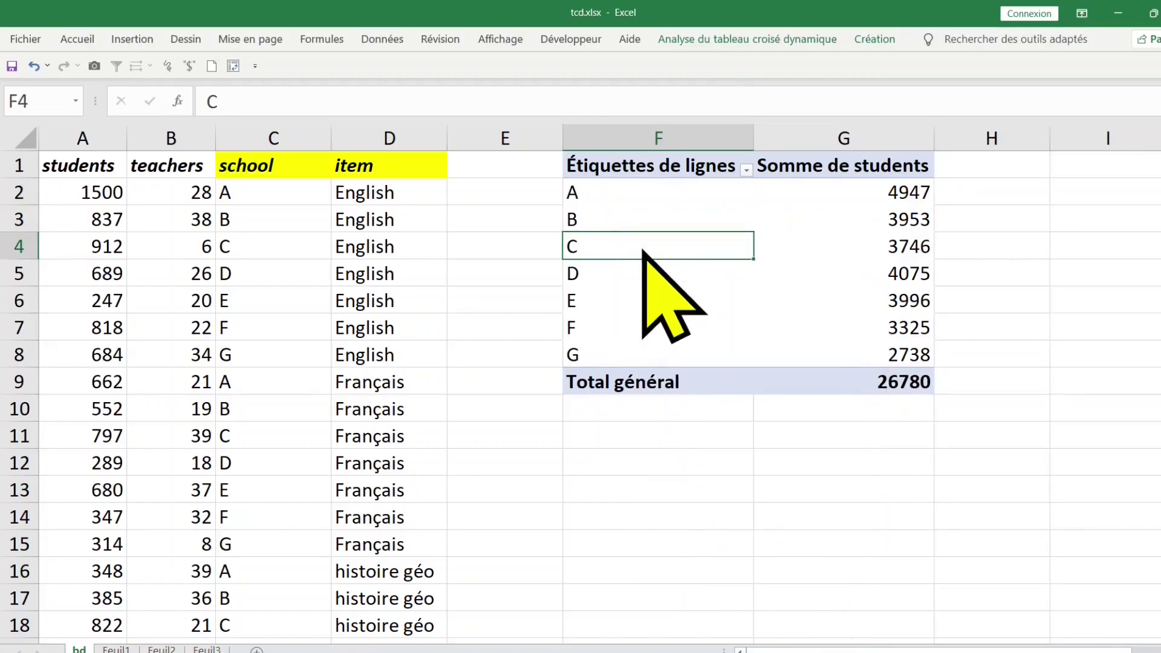
pyautogui.rightClick(643, 244)
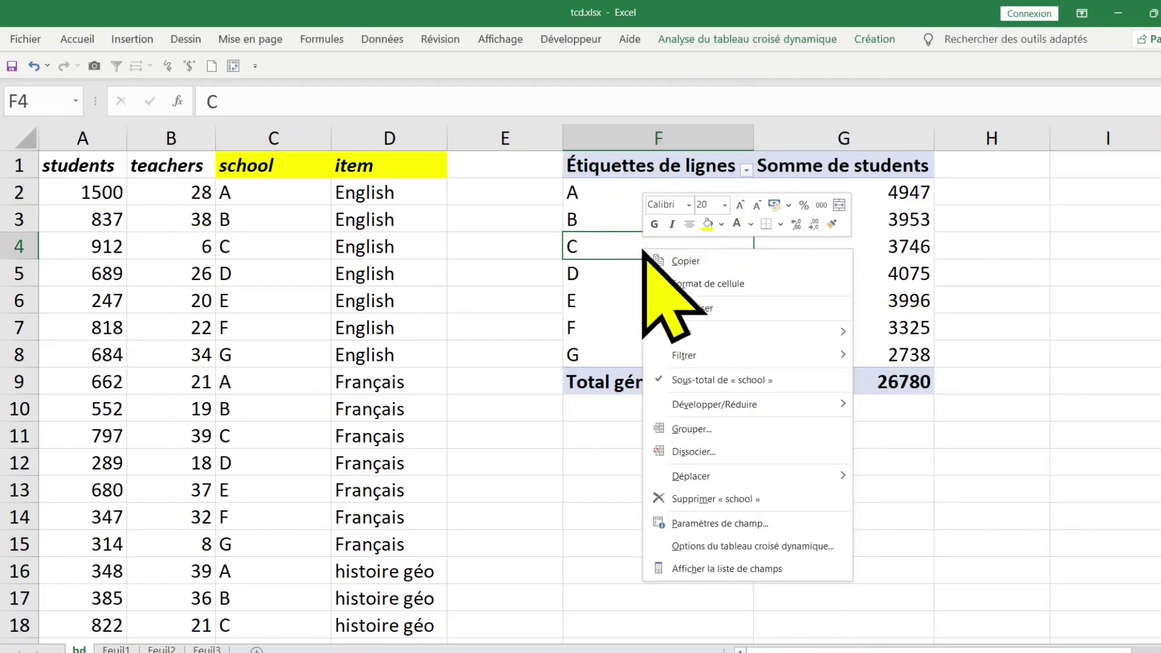
pyautogui.click(784, 570)
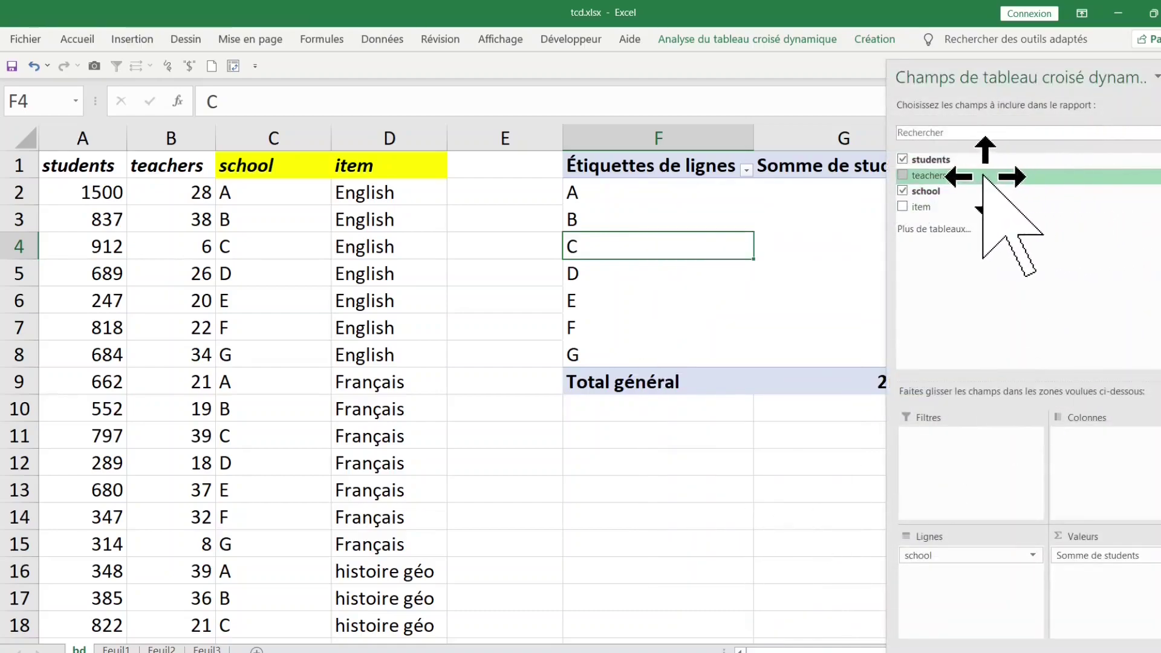
# Add the item field to the pivot table's columns to split the student sums by item
pyautogui.moveTo(943, 209); pyautogui.dragTo(980, 273)
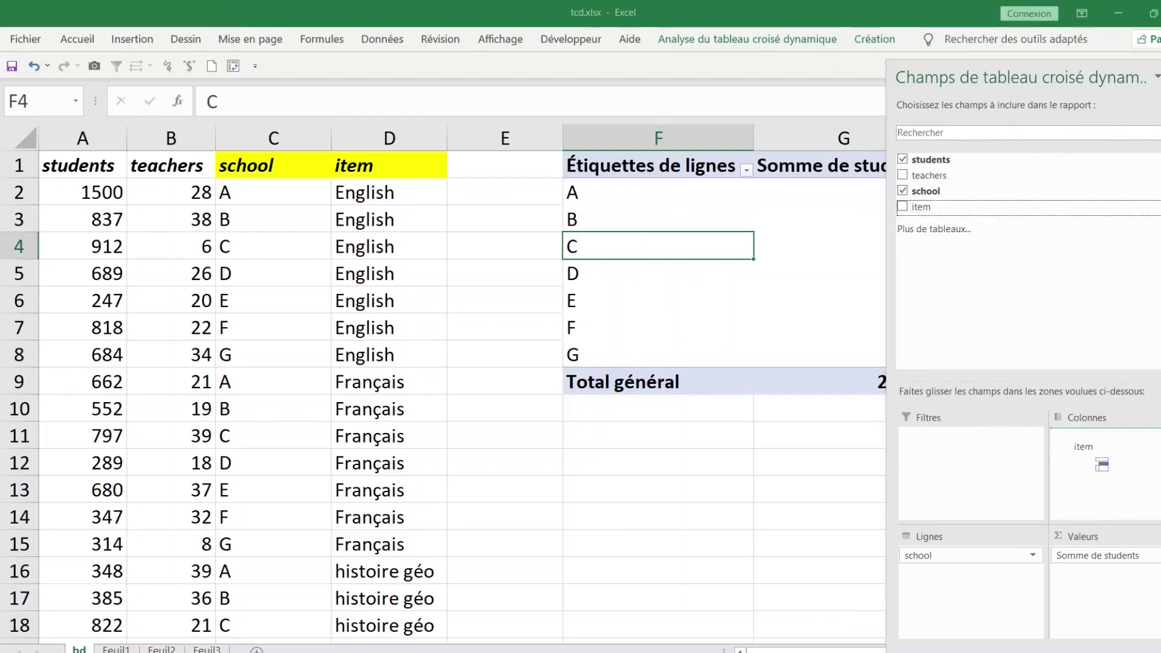
pyautogui.moveTo(1102, 464); pyautogui.dragTo(1083, 444)
pyautogui.click(703, 511)
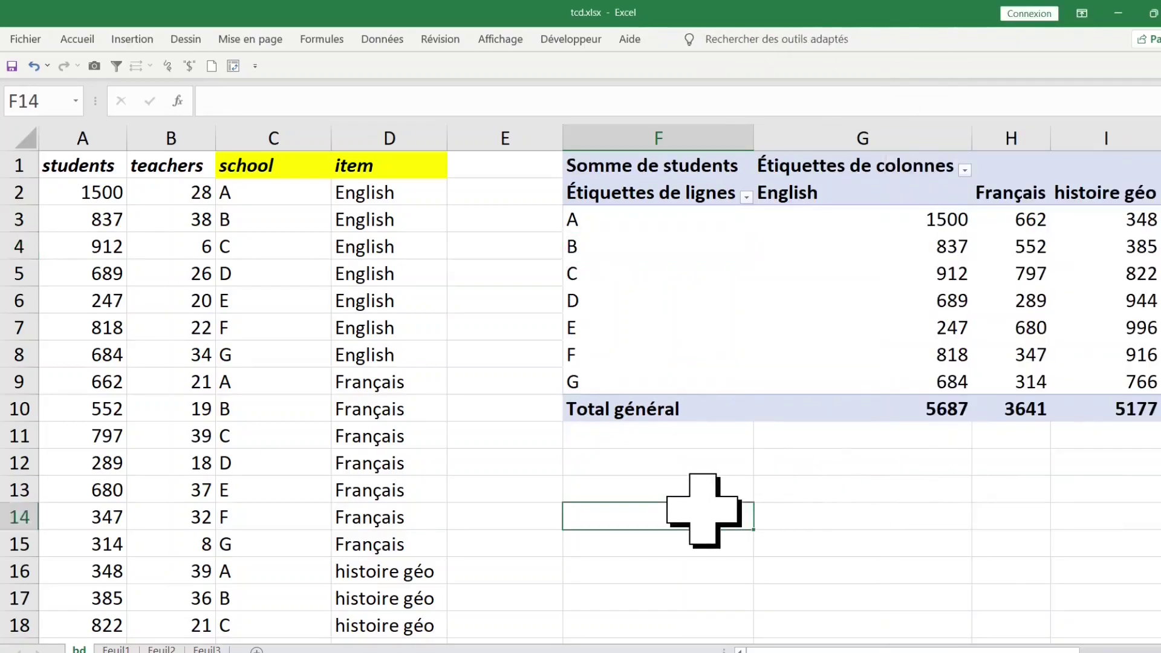
# Autofit the item and school columns D and C, and narrow the empty column E beside the pivot table
pyautogui.click(421, 138)
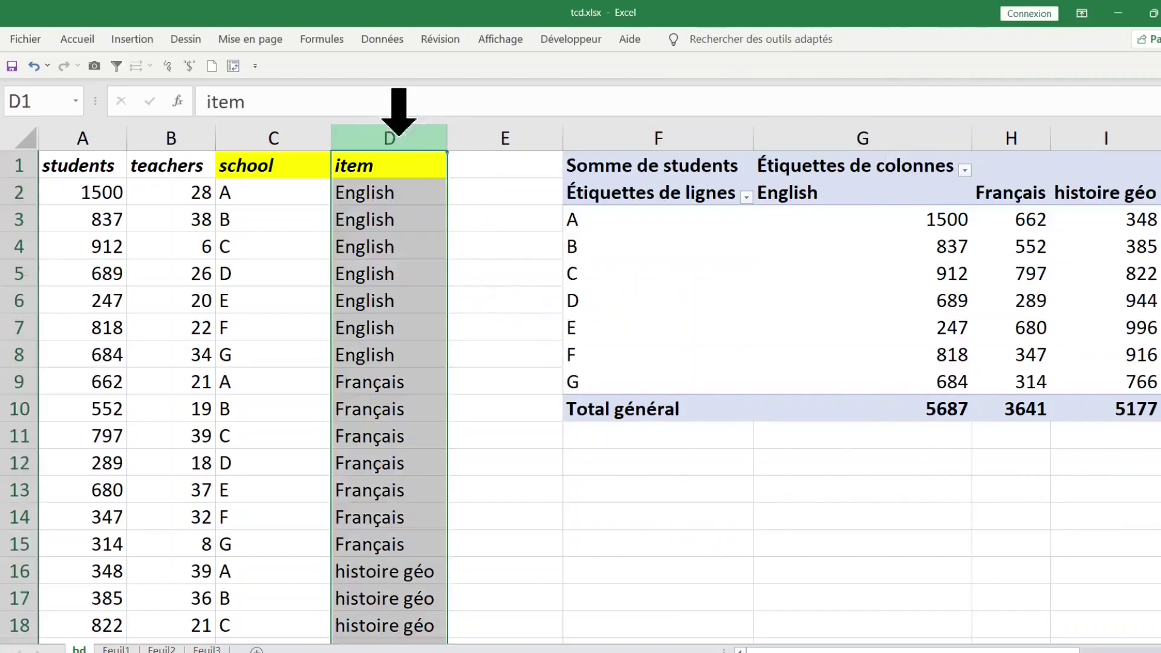
pyautogui.doubleClick(445, 137)
pyautogui.click(305, 133)
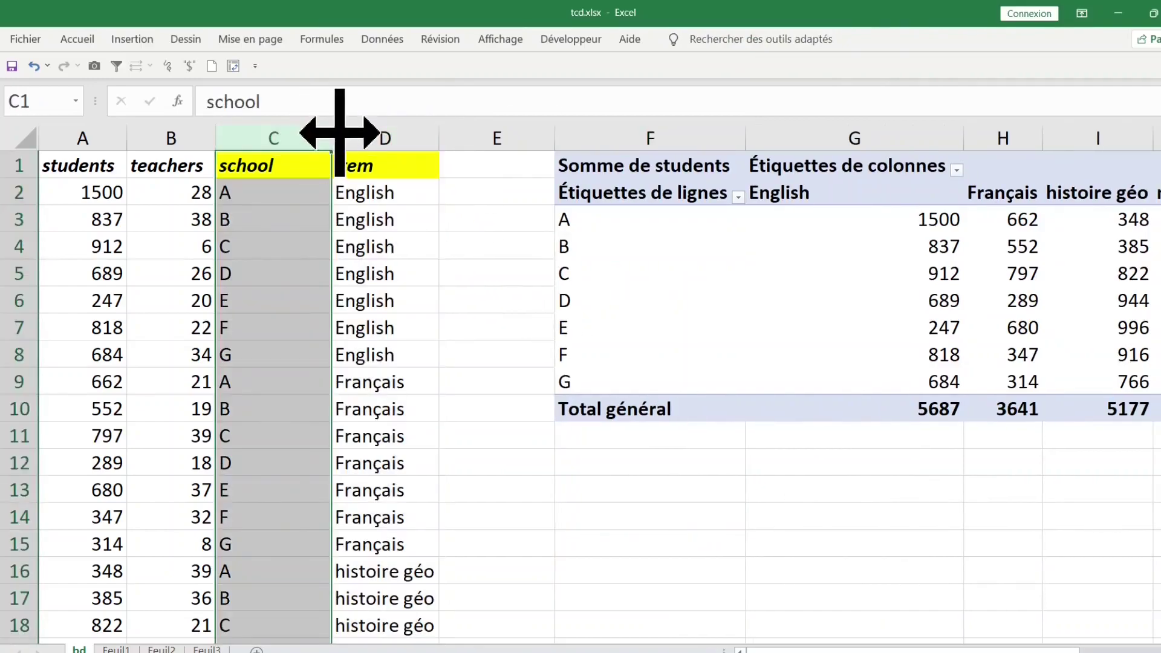
pyautogui.doubleClick(332, 136)
pyautogui.click(440, 135)
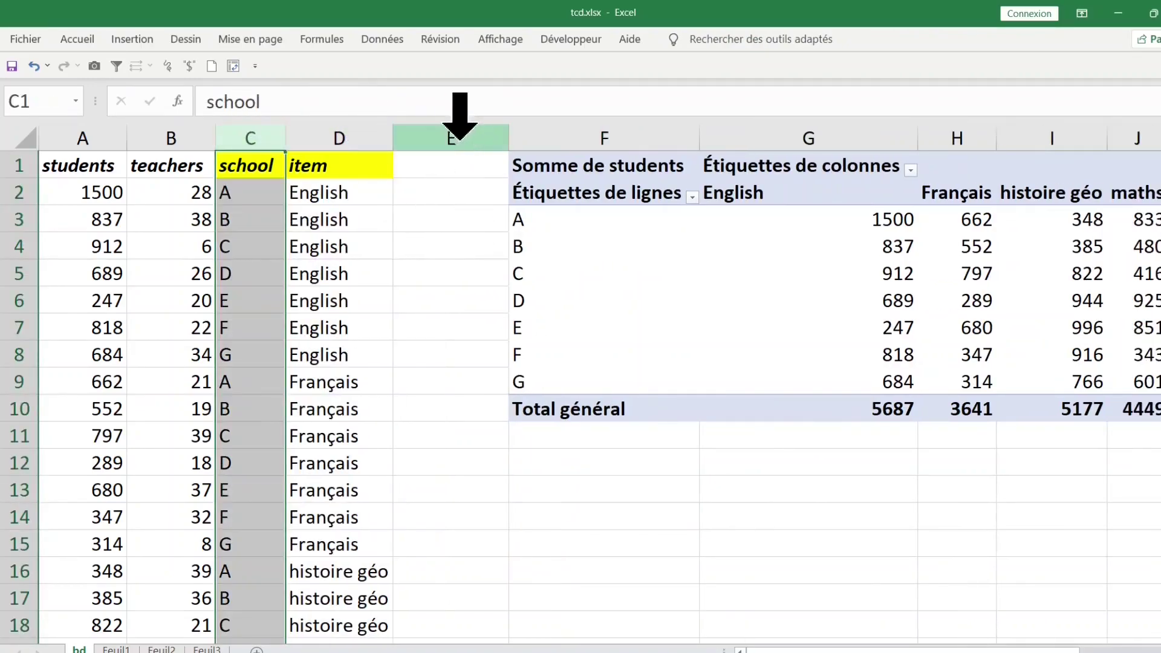
pyautogui.moveTo(507, 139); pyautogui.dragTo(430, 139)
# Redisplay the pivot table's field list and move the item field from the columns to the rows, beneath school
pyautogui.click(644, 251)
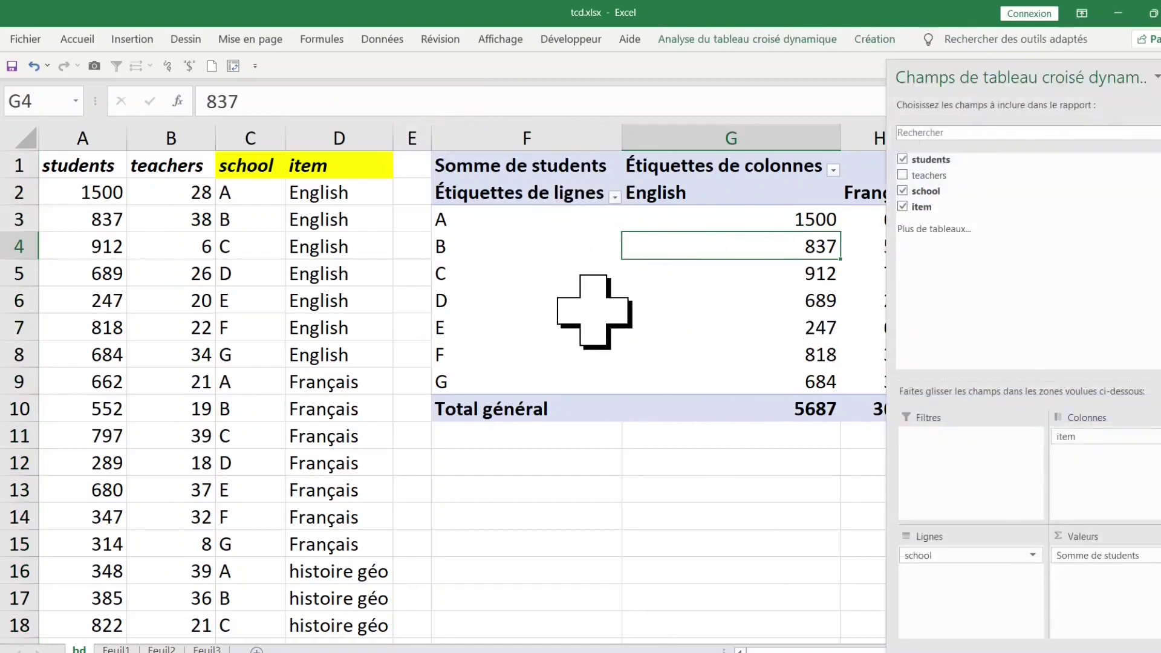
pyautogui.click(592, 302)
pyautogui.click(702, 225)
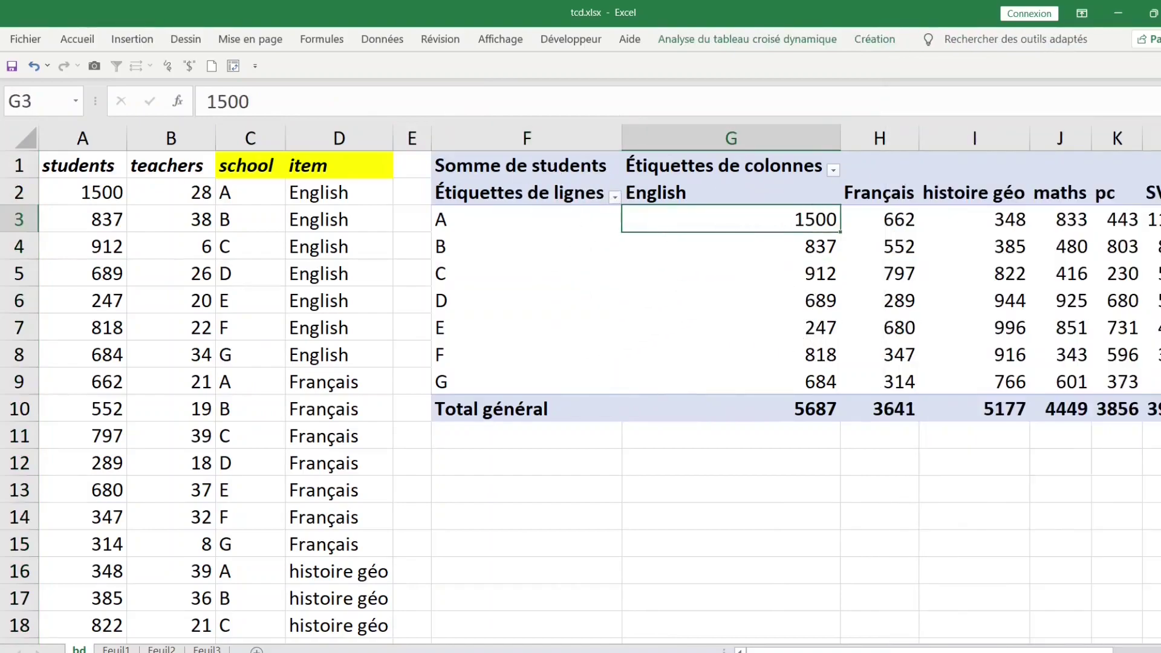
pyautogui.click(552, 226)
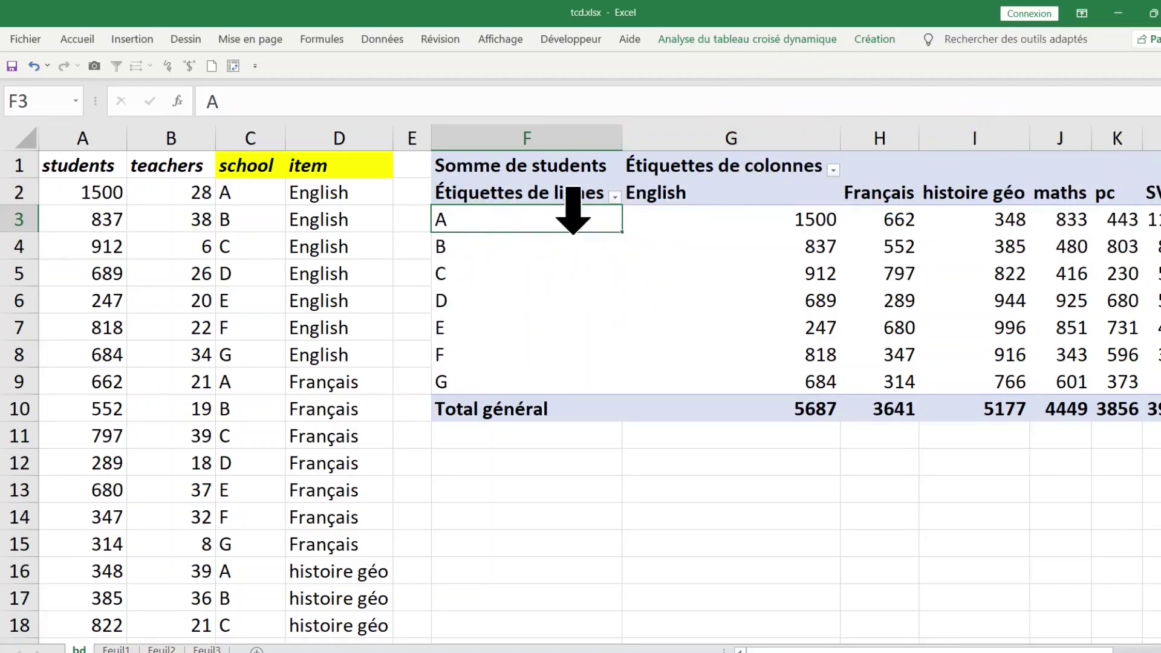
pyautogui.rightClick(565, 225)
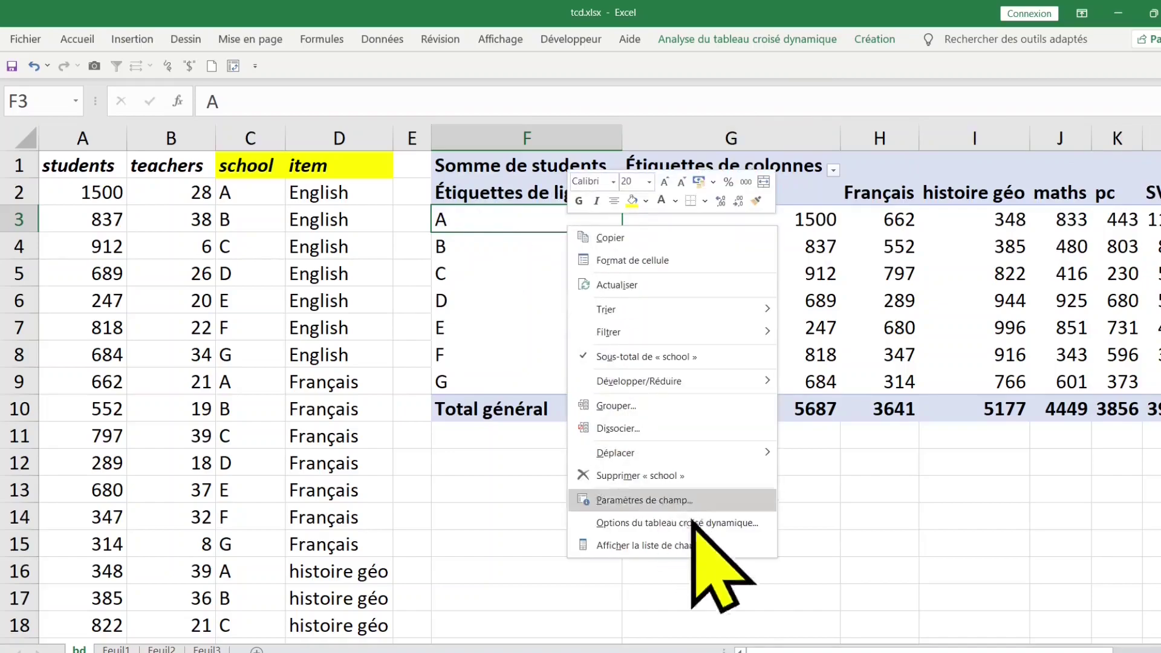
pyautogui.click(702, 546)
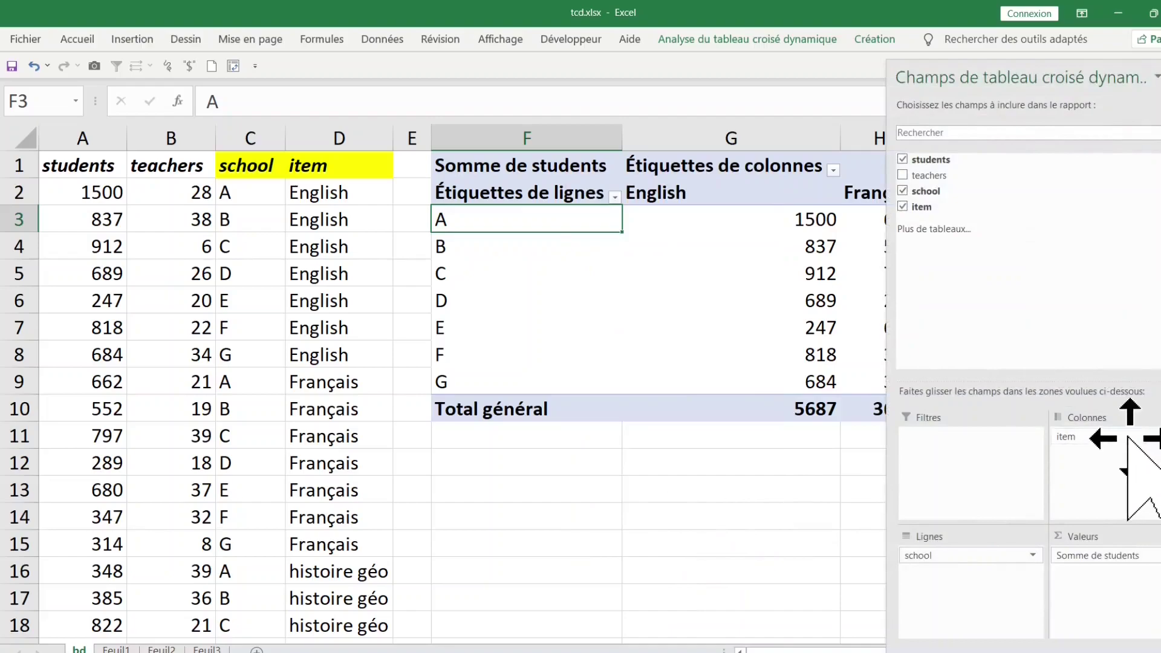
pyautogui.moveTo(1128, 437); pyautogui.dragTo(1040, 518)
pyautogui.moveTo(972, 618); pyautogui.dragTo(961, 611)
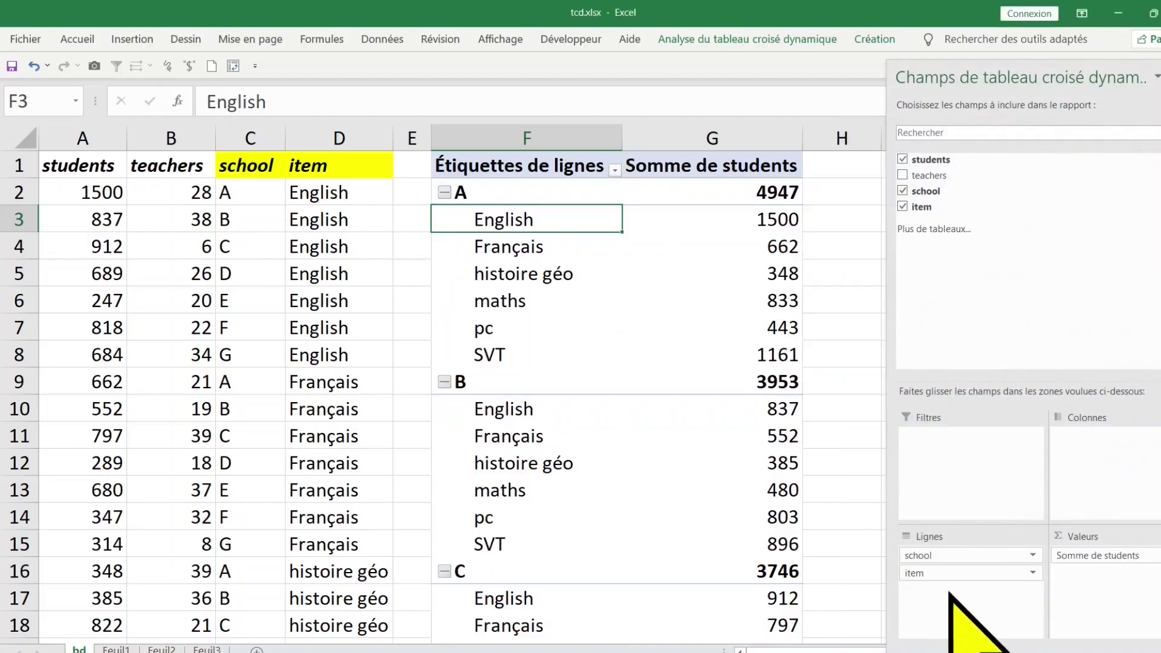
# Move the school field from the pivot table's rows to its columns and display the report in tabular form
pyautogui.moveTo(941, 554); pyautogui.dragTo(1141, 479)
pyautogui.click(662, 460)
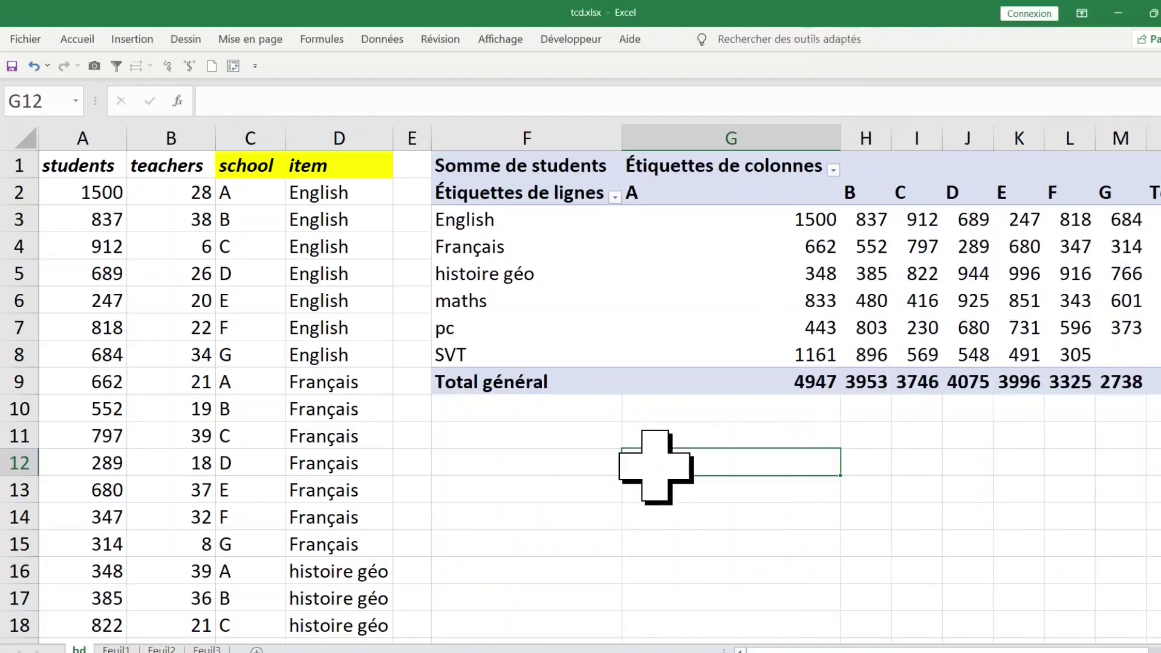
pyautogui.click(707, 297)
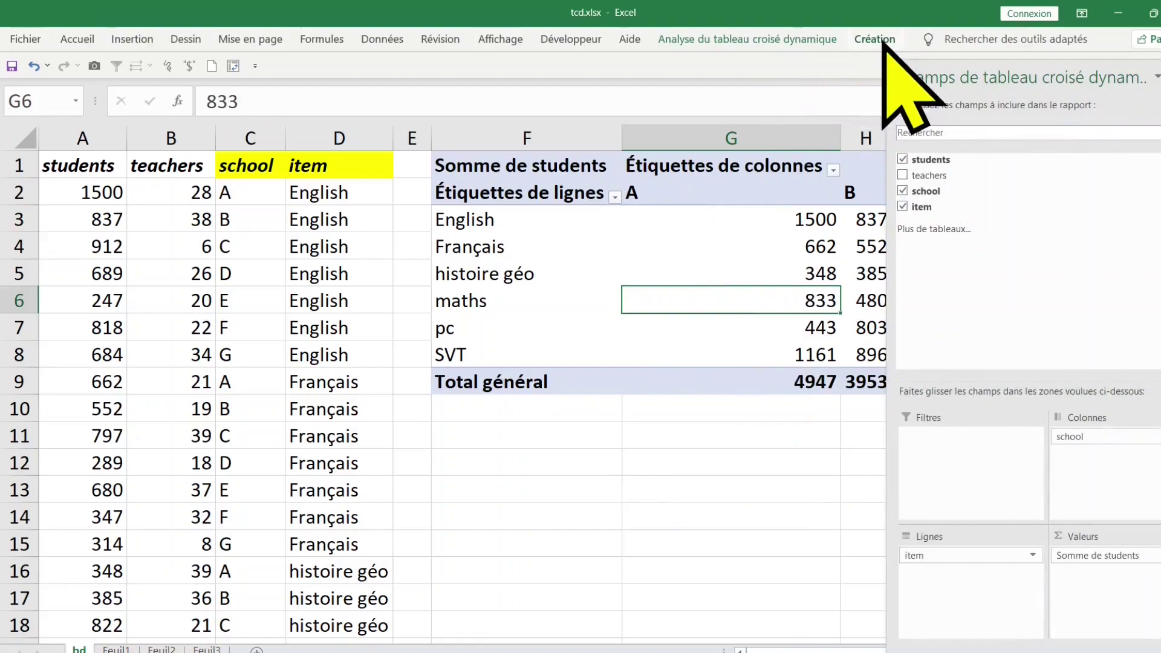
pyautogui.click(877, 40)
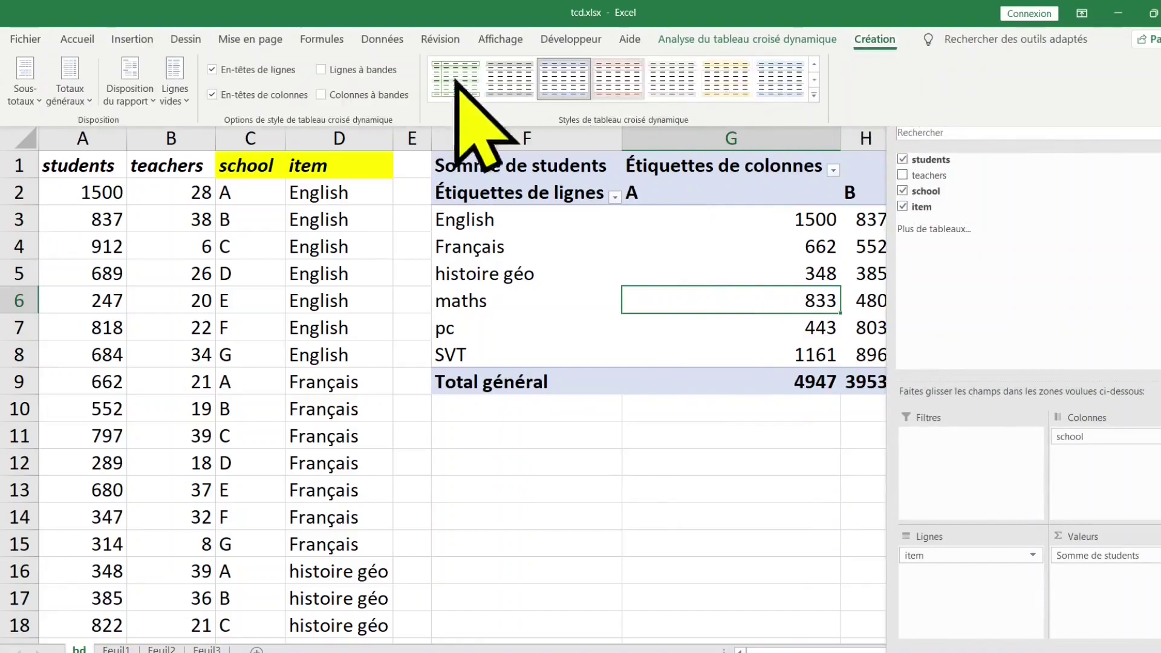
pyautogui.click(150, 105)
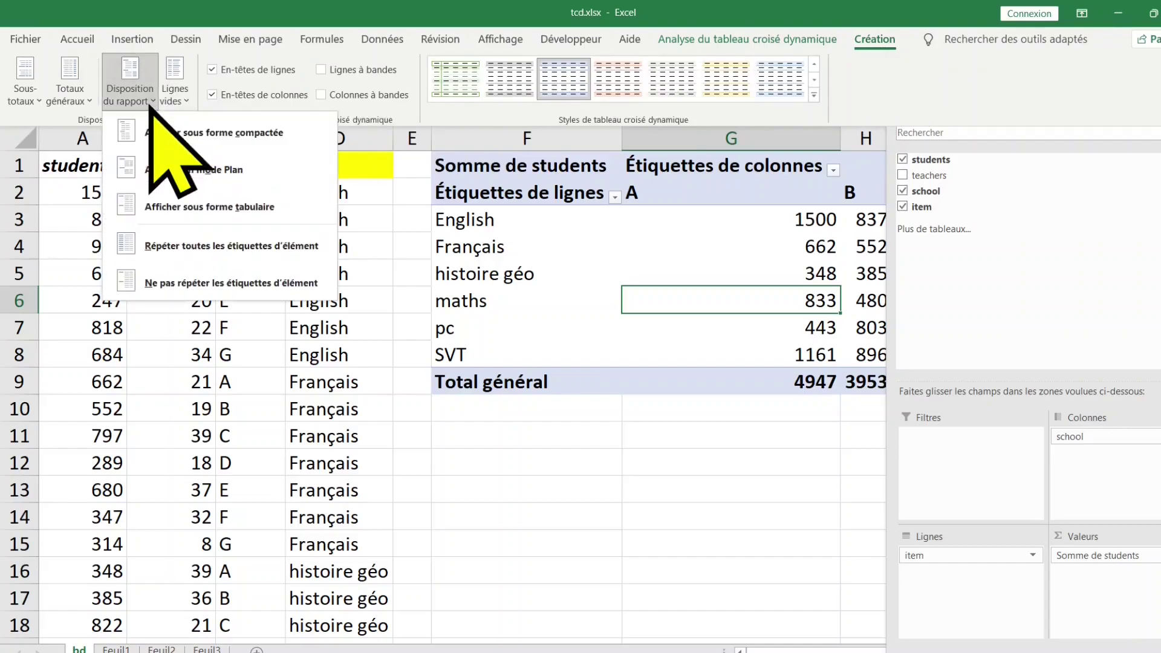
pyautogui.click(191, 208)
pyautogui.click(671, 463)
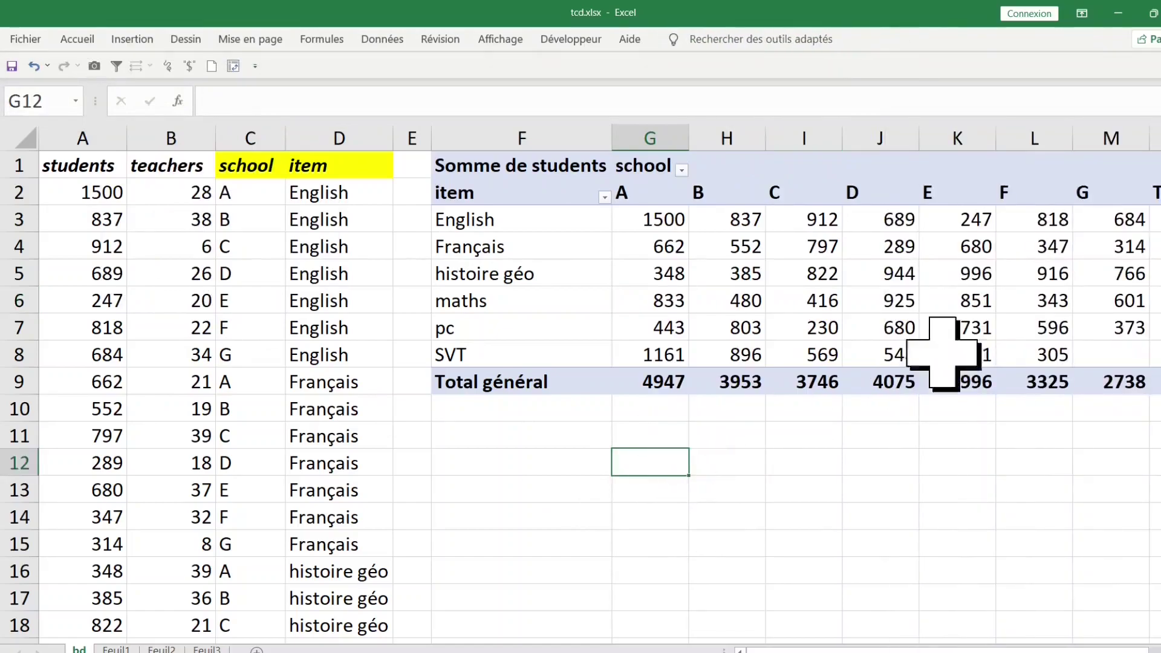
# Autofit the pivot table's columns for schools B to G
pyautogui.moveTo(727, 143); pyautogui.dragTo(1135, 149)
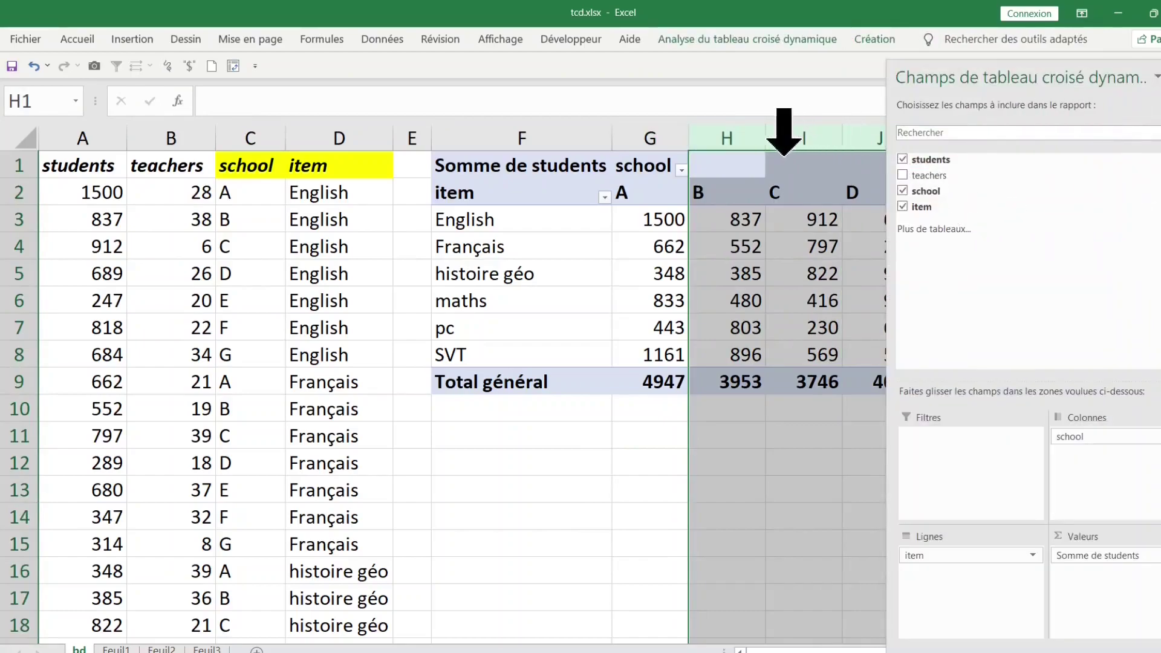
pyautogui.doubleClick(764, 143)
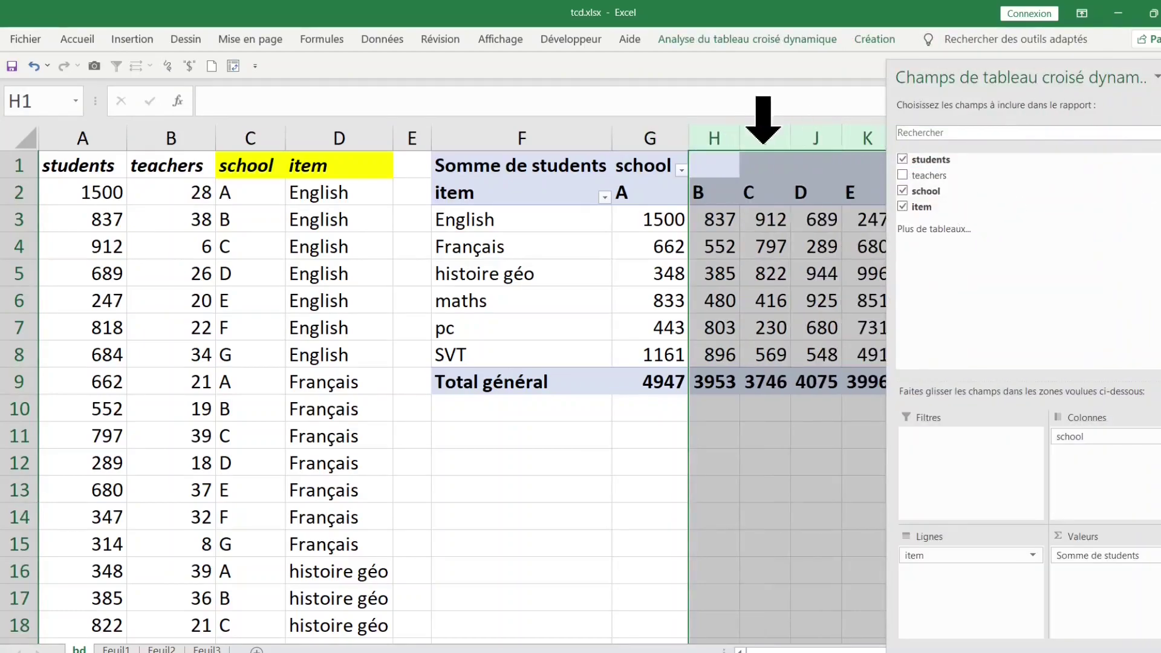
pyautogui.click(599, 524)
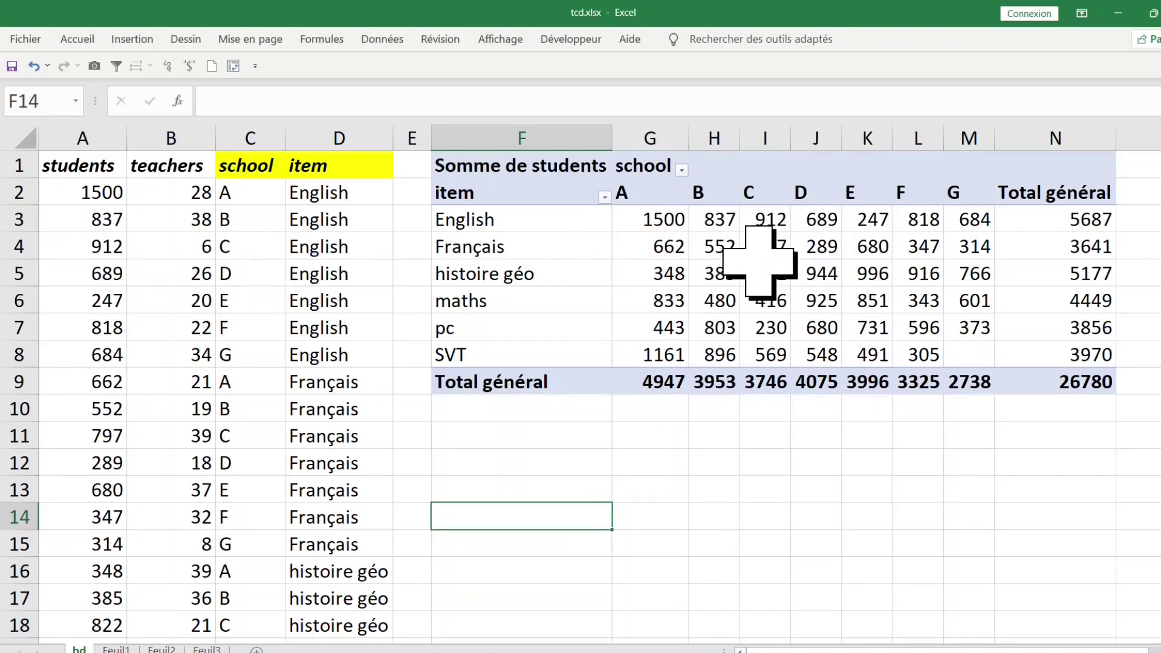
# Replace the students sum in the pivot table's values with the sum of the teachers field
pyautogui.click(488, 173)
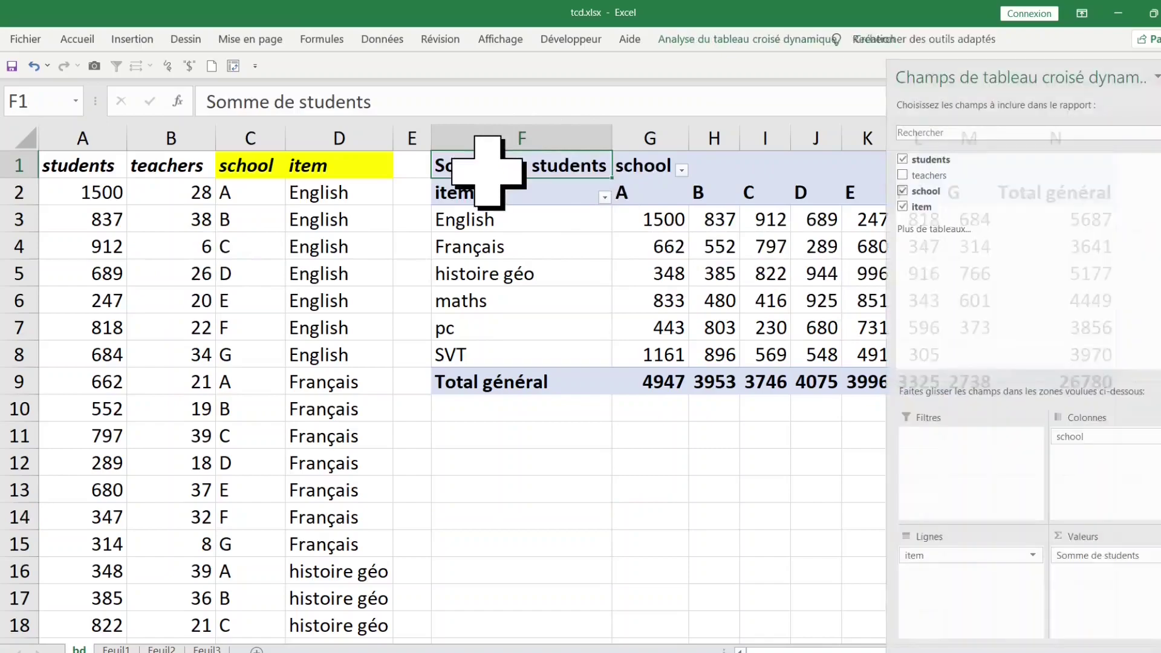
pyautogui.click(707, 270)
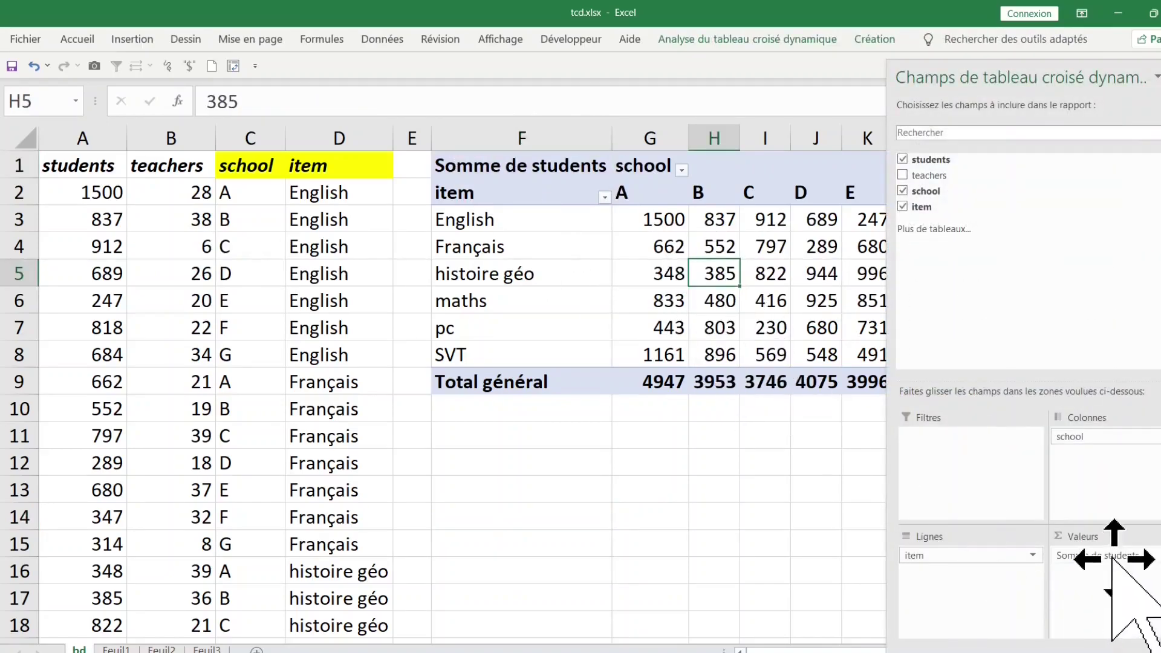
pyautogui.moveTo(1111, 558); pyautogui.dragTo(1055, 555)
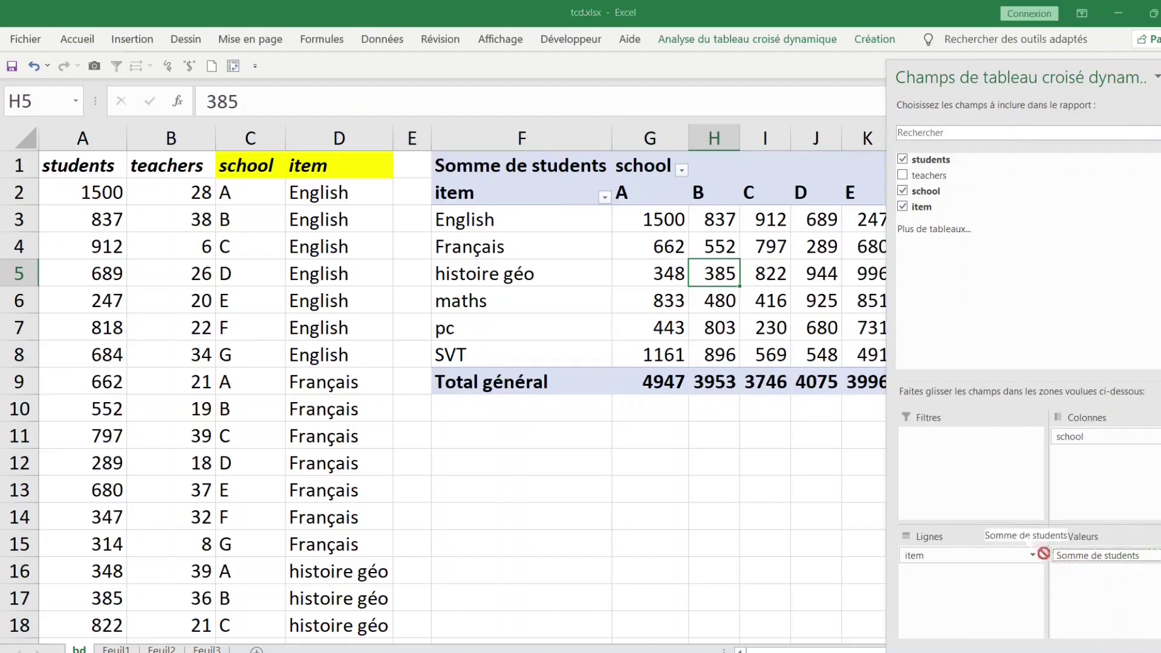
pyautogui.moveTo(752, 484); pyautogui.dragTo(751, 481)
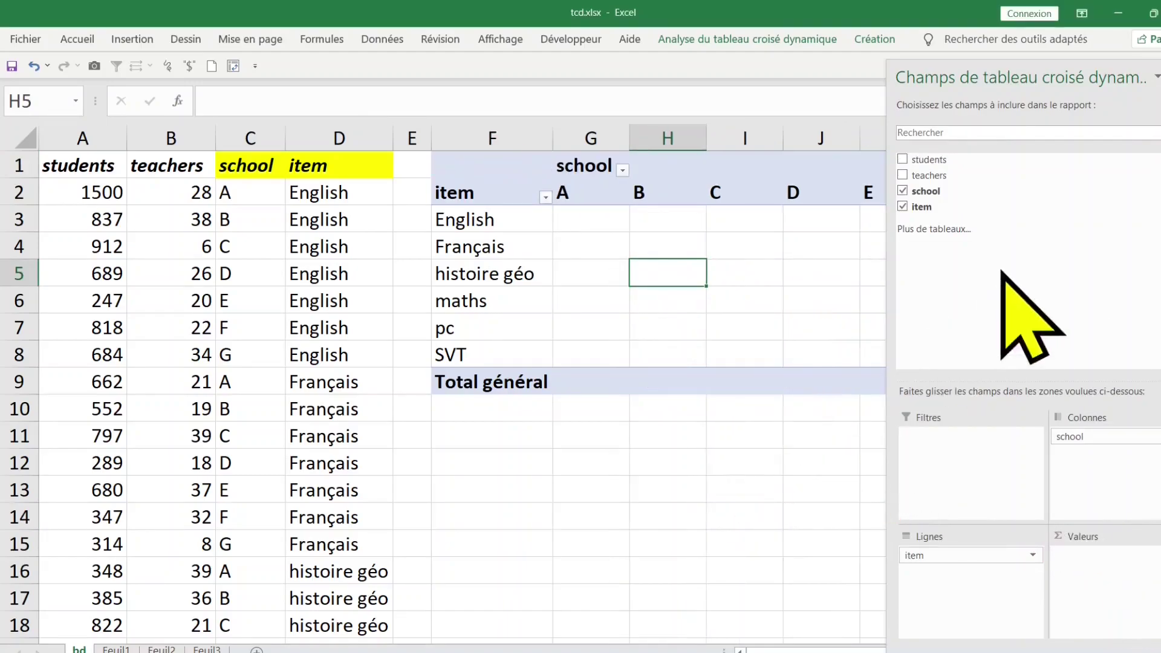
pyautogui.moveTo(946, 175); pyautogui.dragTo(976, 216)
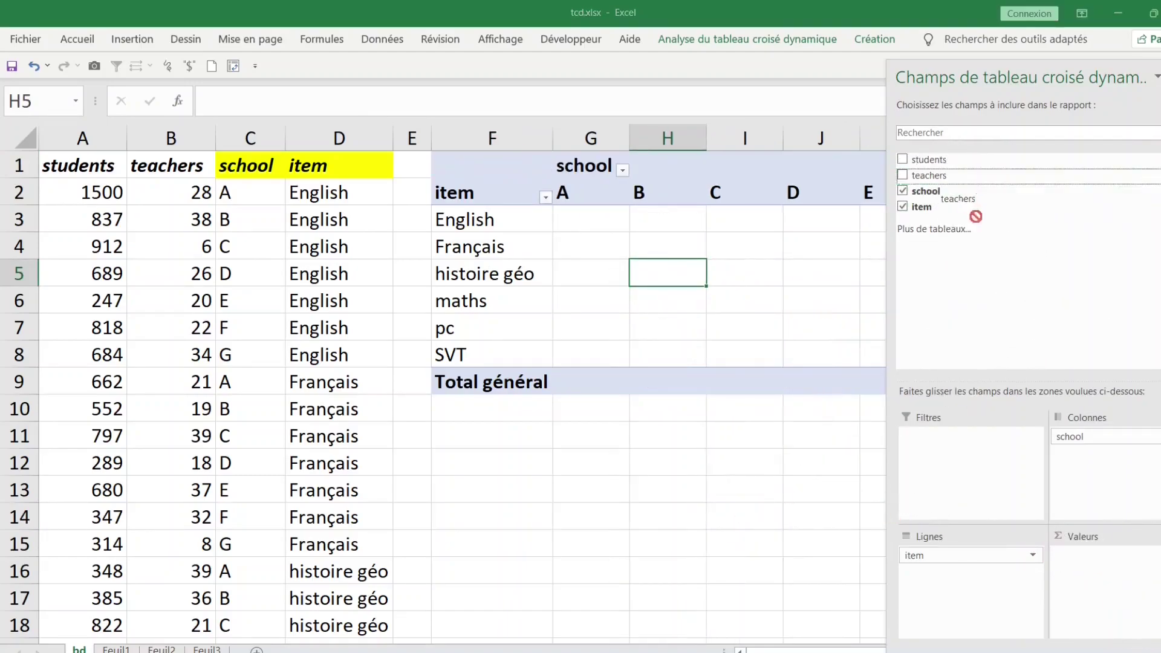
pyautogui.moveTo(1119, 591); pyautogui.dragTo(1109, 581)
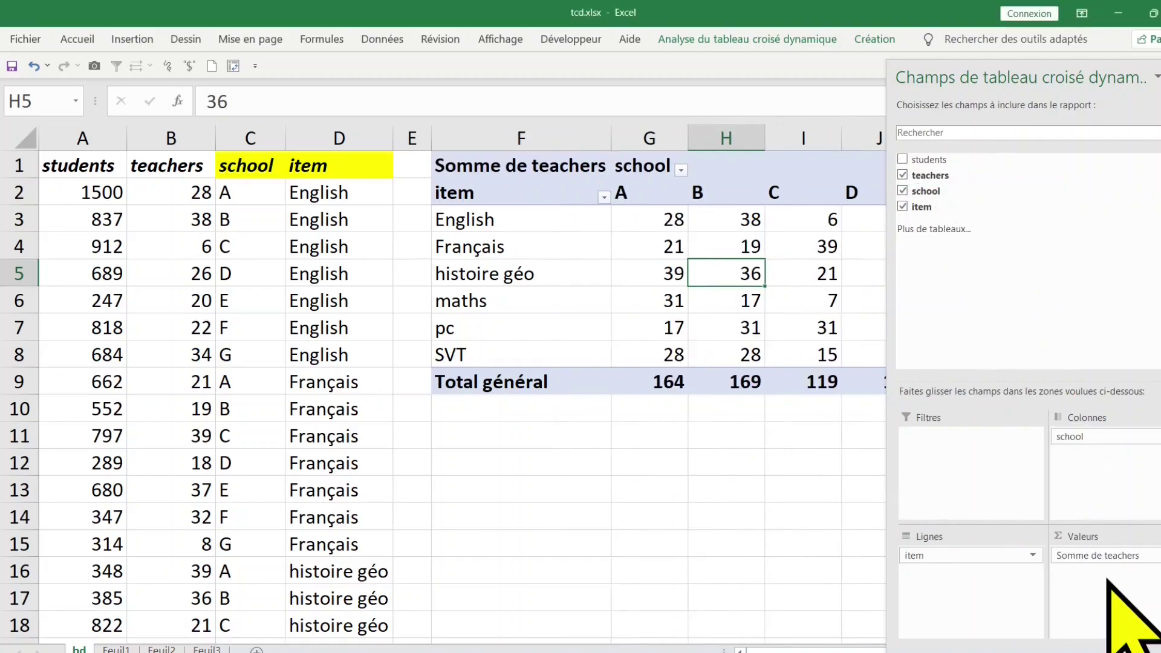
pyautogui.click(595, 496)
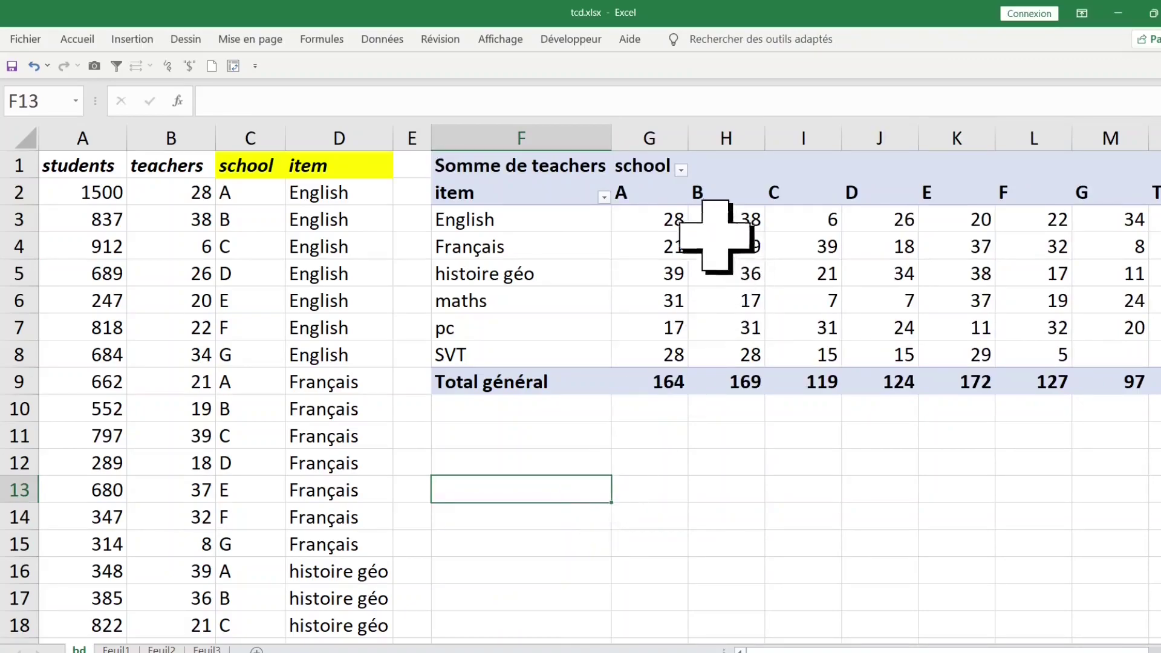
pyautogui.click(659, 225)
pyautogui.click(661, 491)
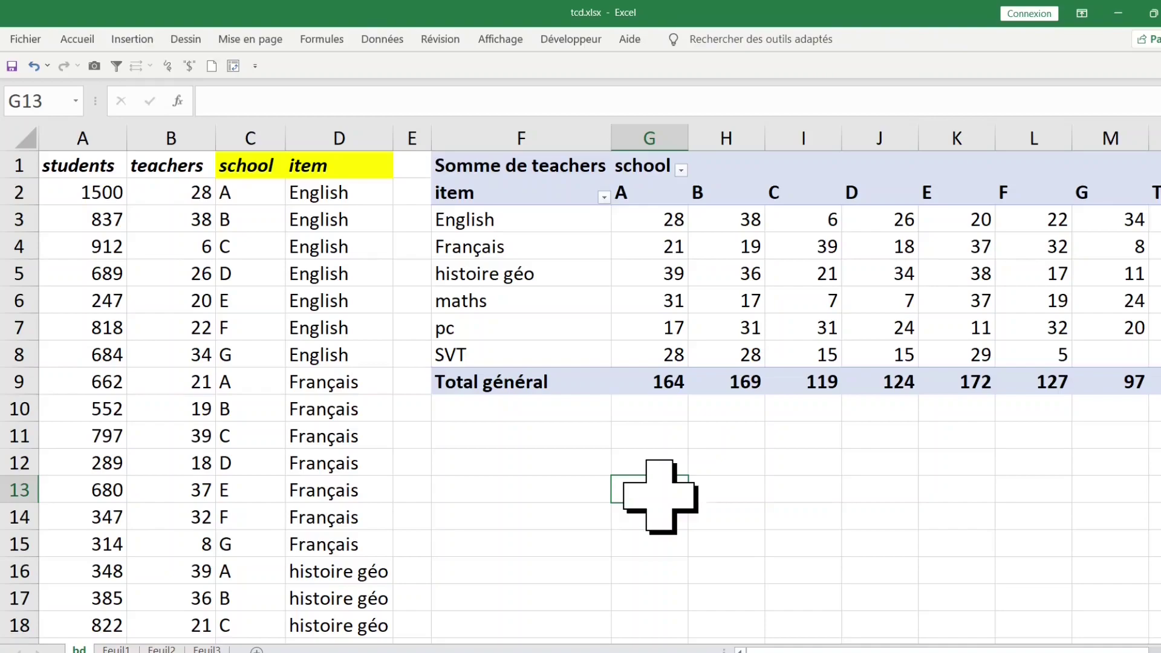
# Remove the school field from the pivot table's columns to total the teachers by item only
pyautogui.click(725, 327)
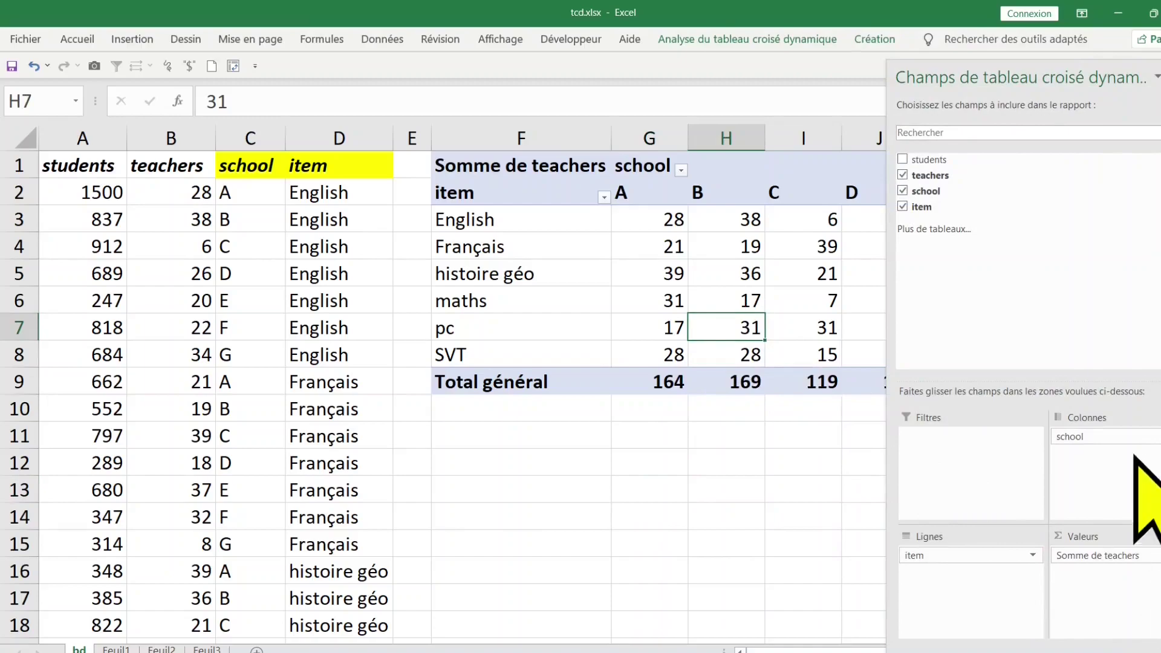
pyautogui.moveTo(1113, 439); pyautogui.dragTo(733, 446)
pyautogui.click(586, 482)
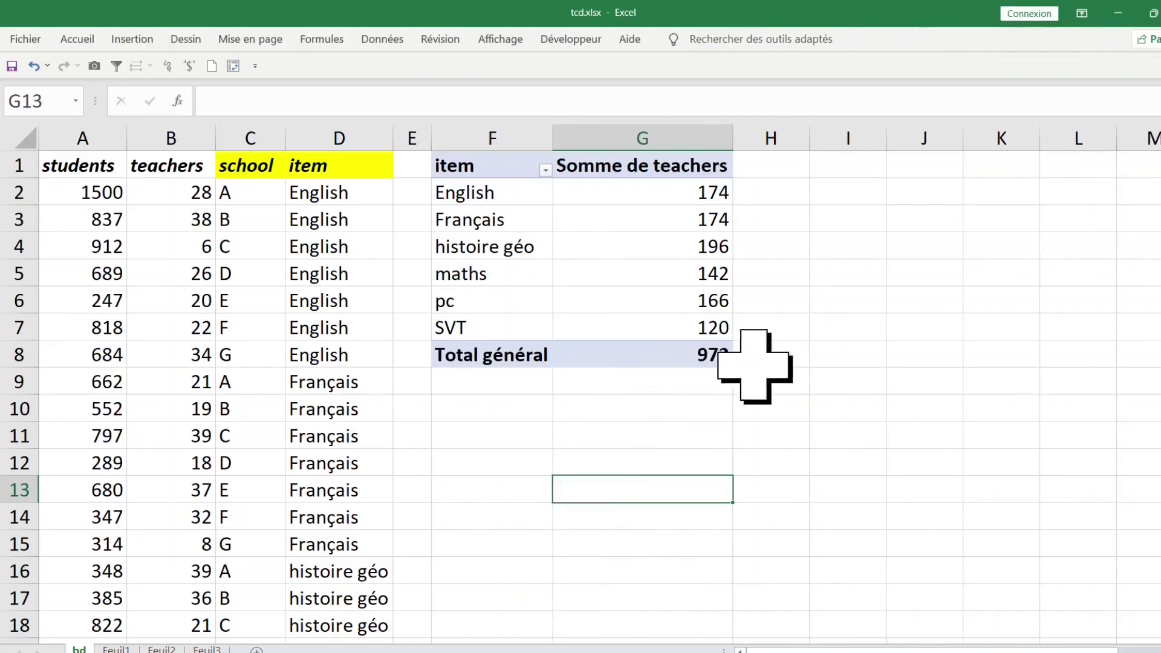
pyautogui.click(682, 192)
pyautogui.moveTo(682, 192); pyautogui.dragTo(687, 326)
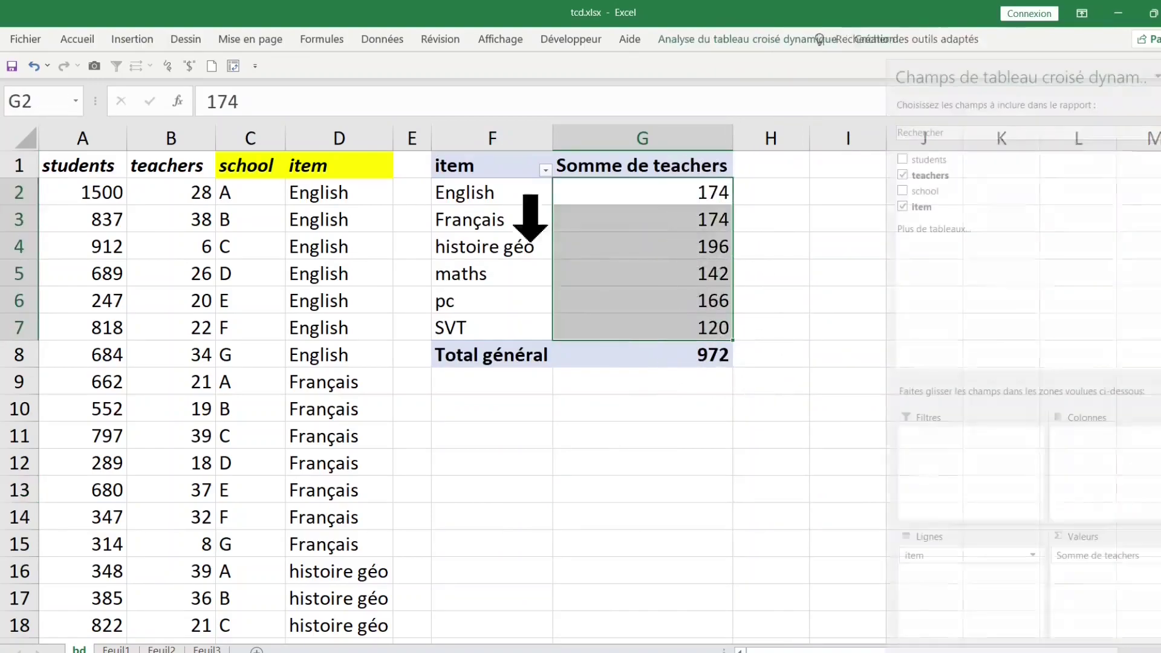
pyautogui.click(511, 248)
pyautogui.click(499, 275)
pyautogui.click(531, 461)
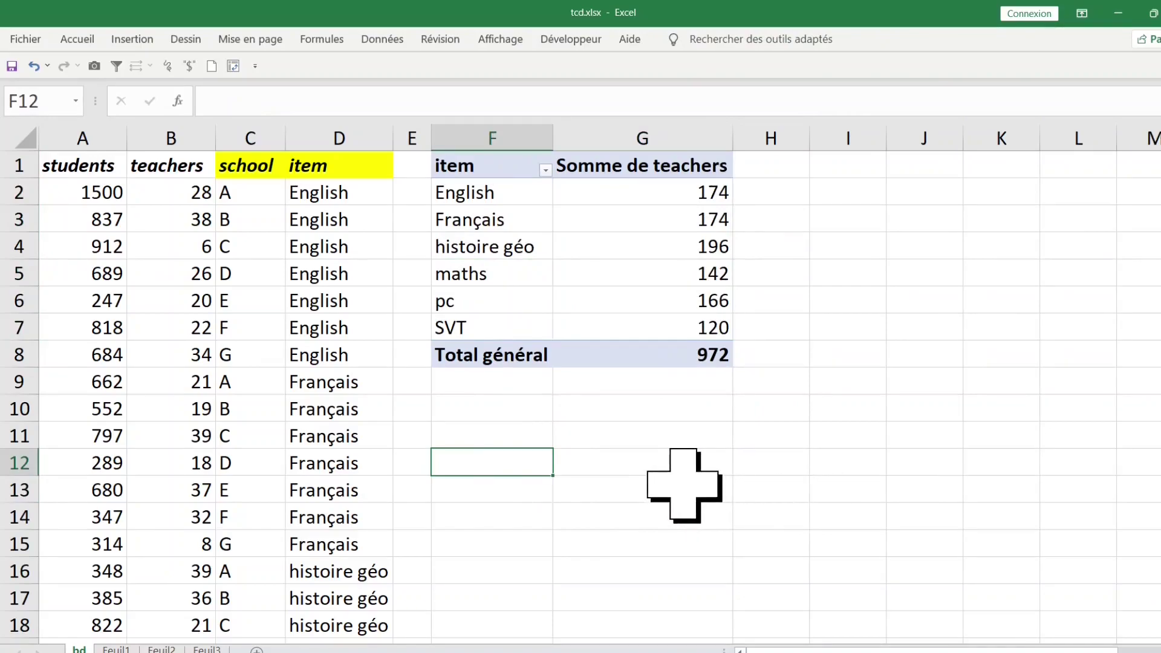
# Replace the item field in the pivot table's rows with the school field
pyautogui.click(641, 327)
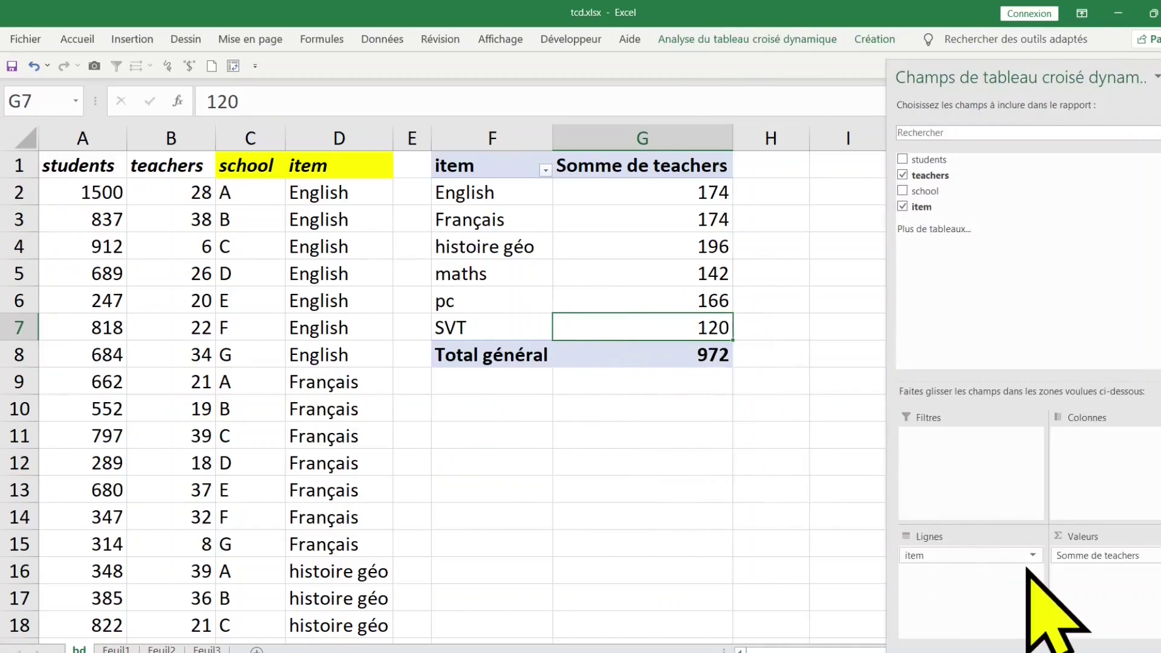
pyautogui.moveTo(985, 557); pyautogui.dragTo(819, 520)
pyautogui.moveTo(725, 495); pyautogui.dragTo(703, 478)
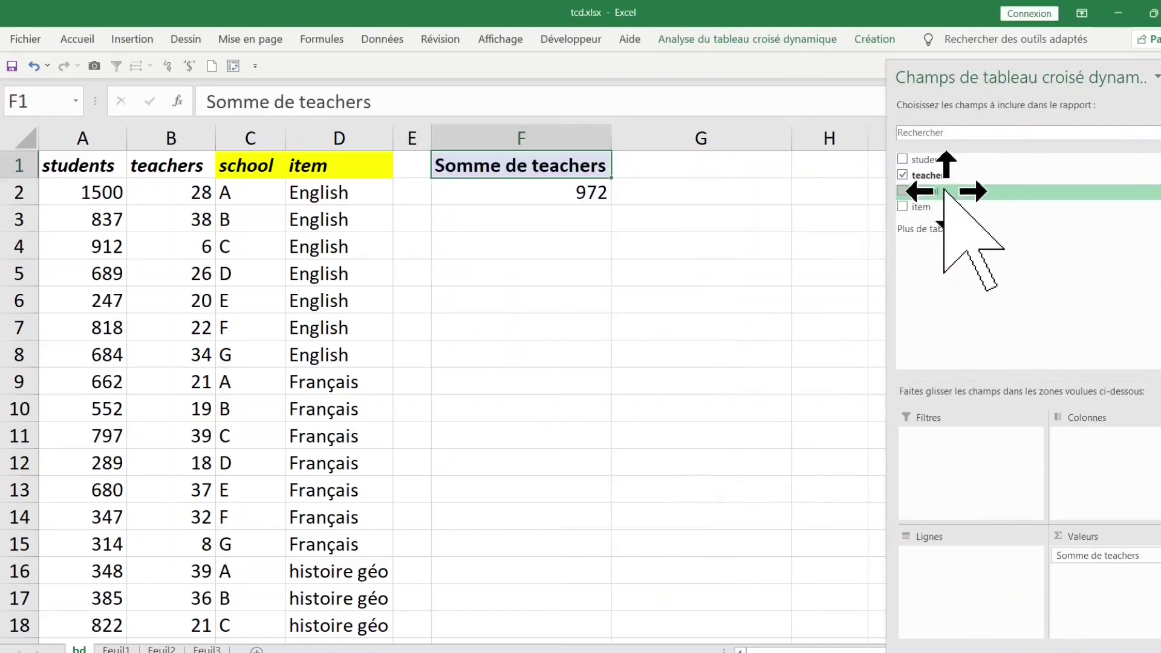
pyautogui.moveTo(948, 190); pyautogui.dragTo(961, 231)
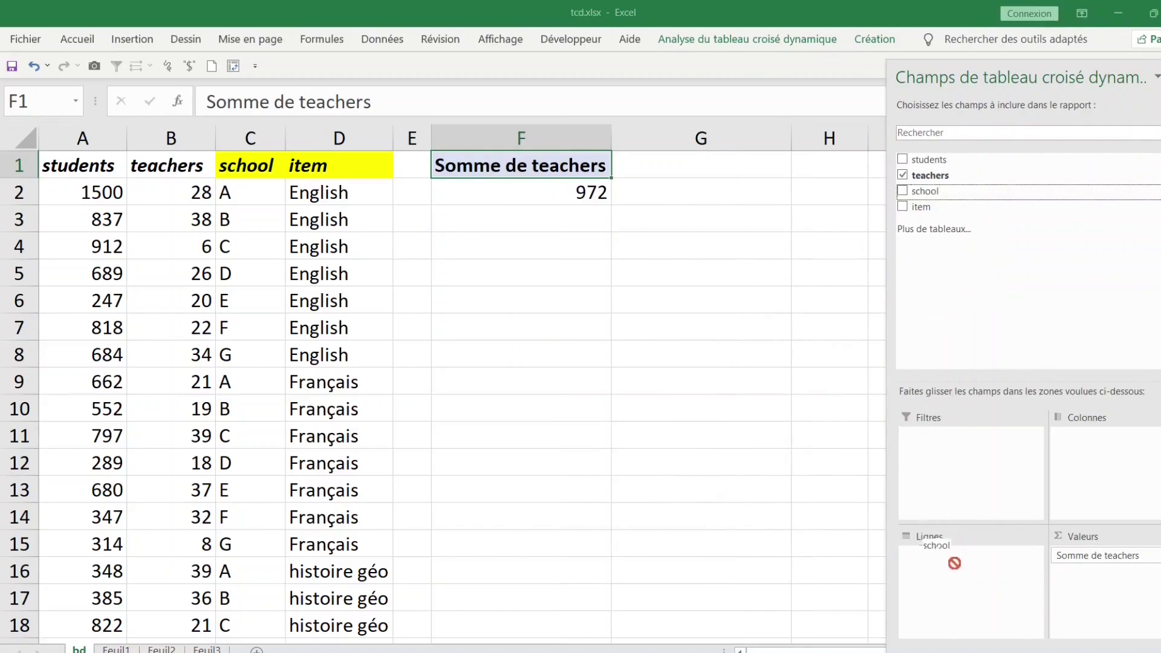
pyautogui.moveTo(951, 580); pyautogui.dragTo(941, 555)
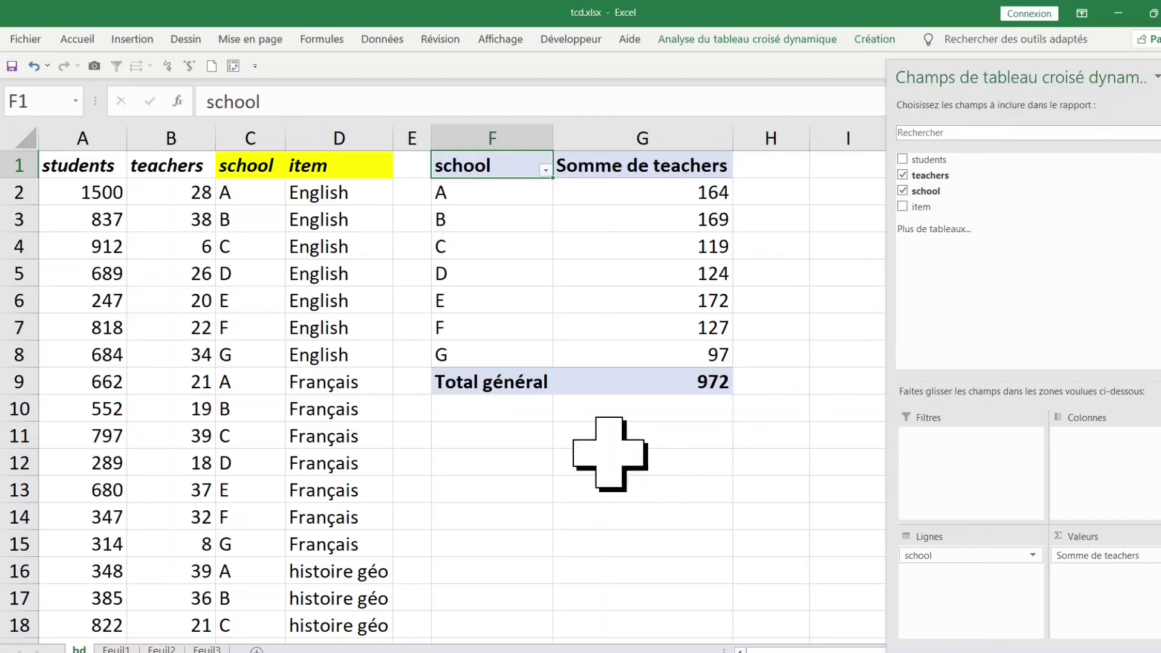
# Sort the schools in the pivot table by their sum of teachers, from smallest to largest
pyautogui.click(629, 249)
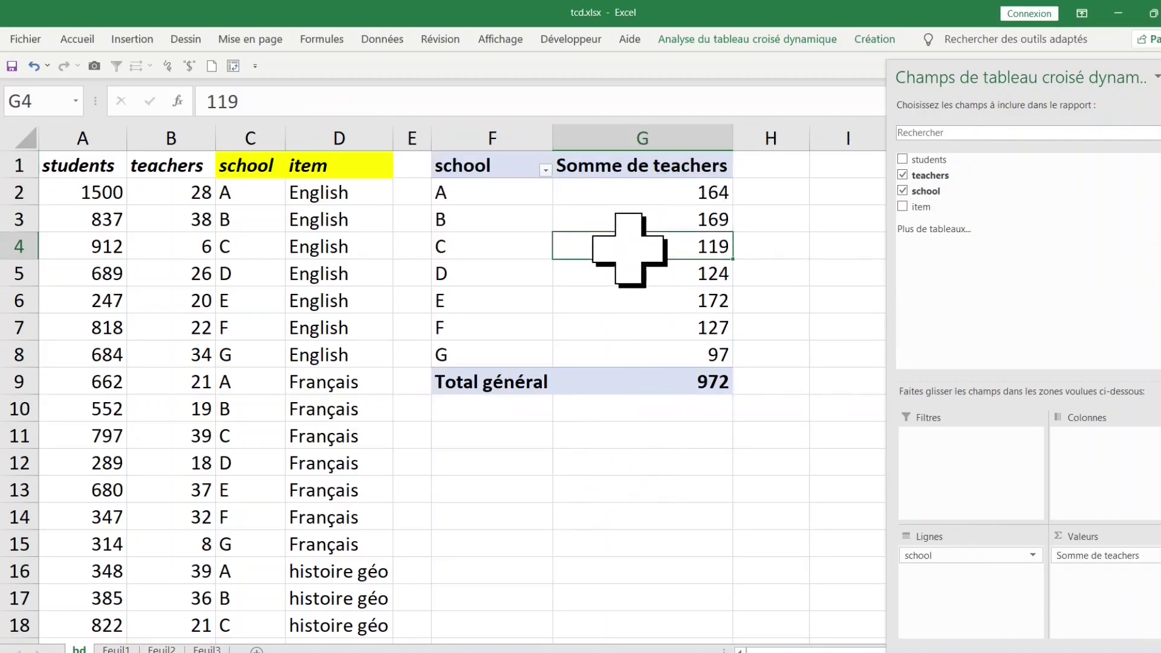
pyautogui.moveTo(626, 194)
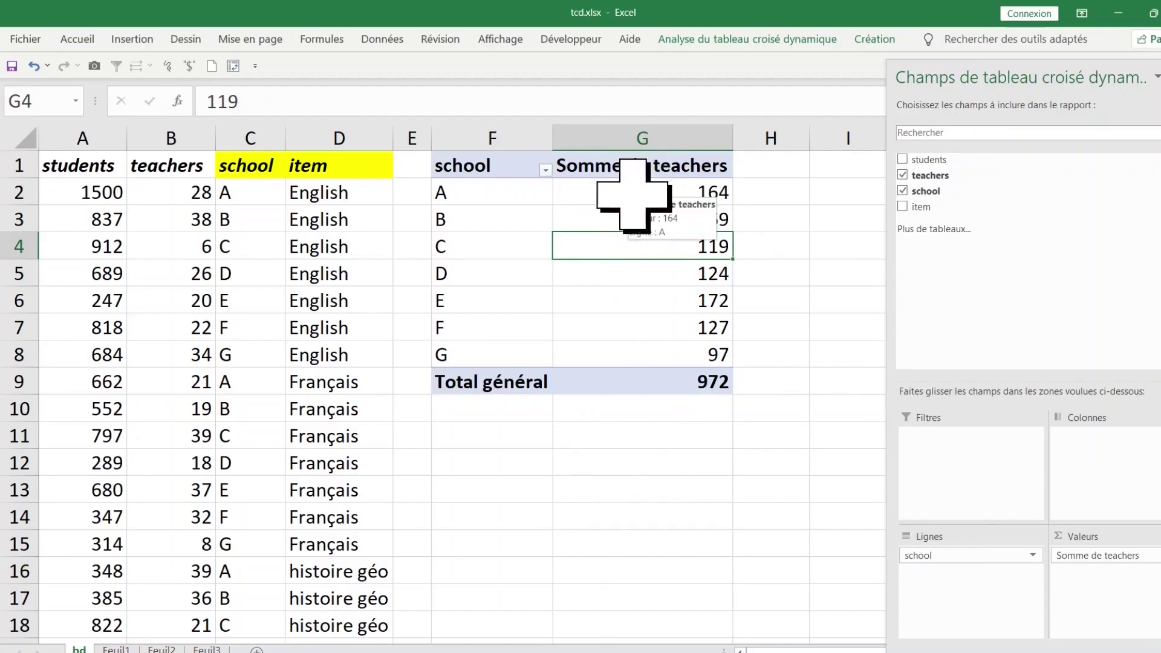
pyautogui.click(687, 193)
pyautogui.click(651, 223)
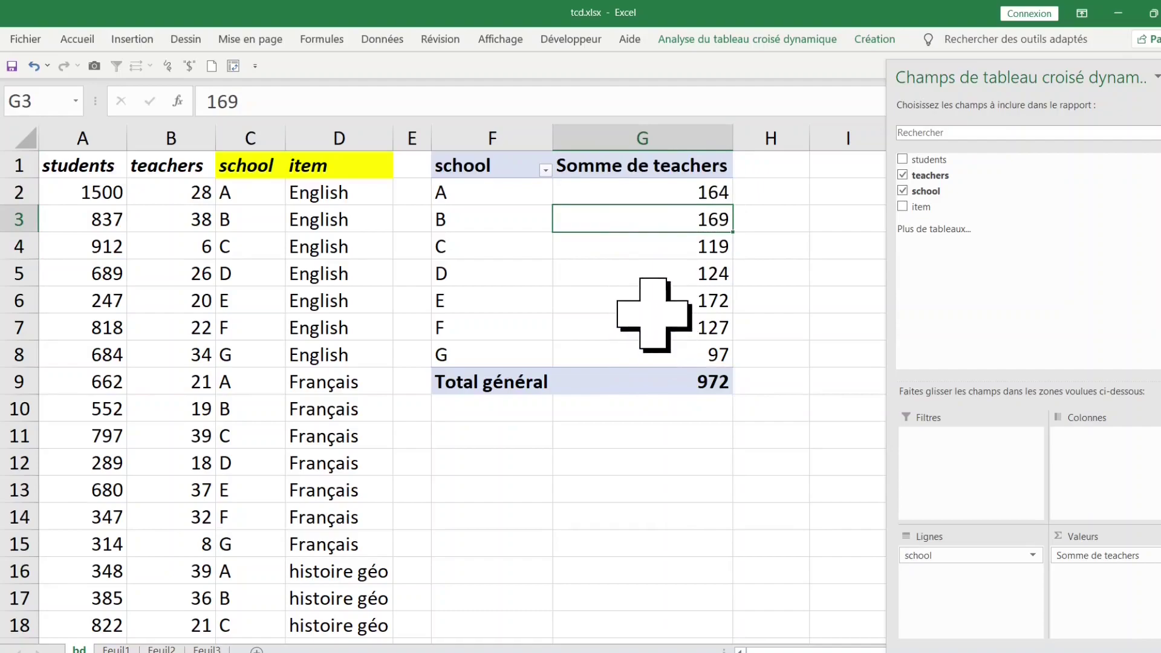
pyautogui.click(653, 305)
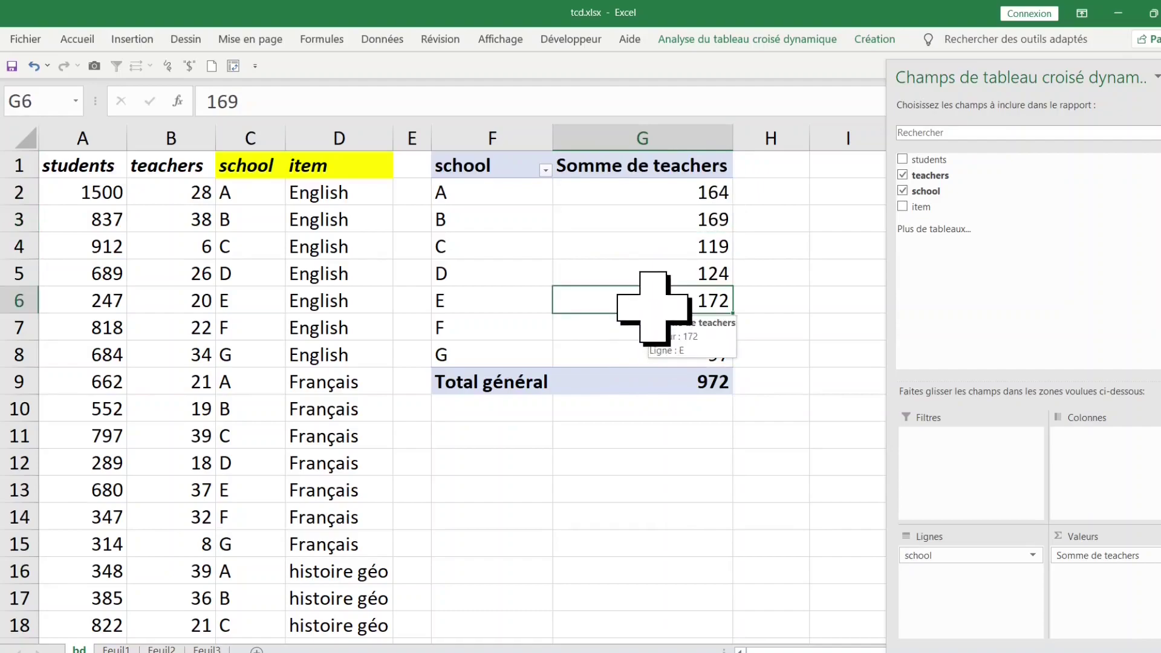
pyautogui.click(648, 219)
pyautogui.rightClick(643, 215)
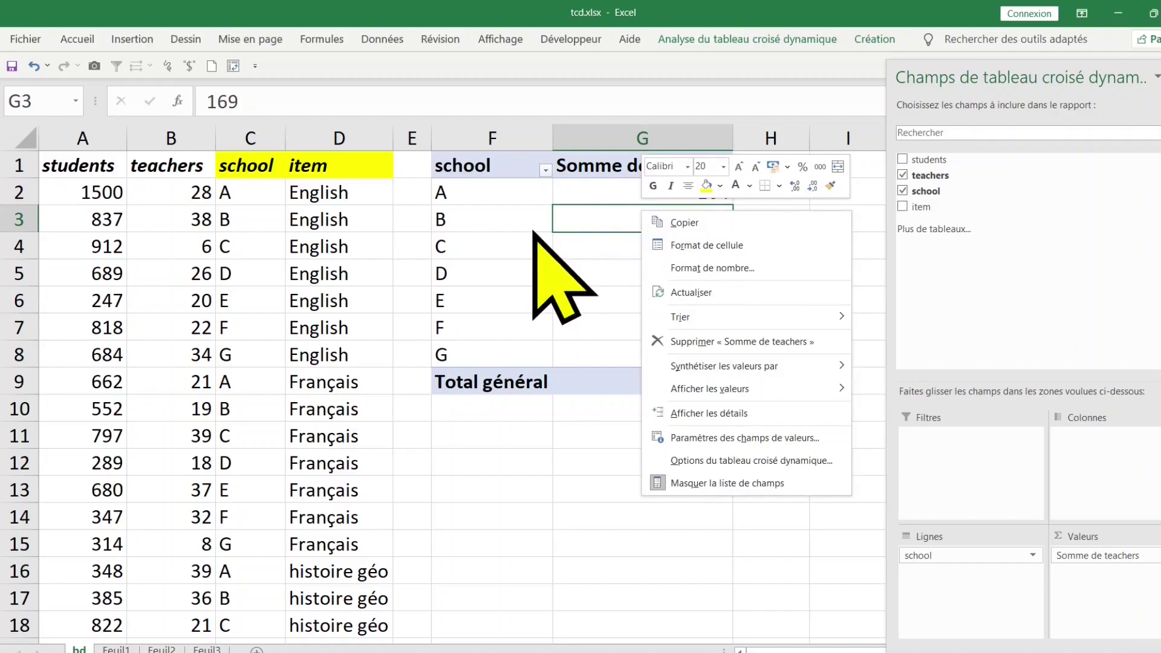
pyautogui.moveTo(711, 320)
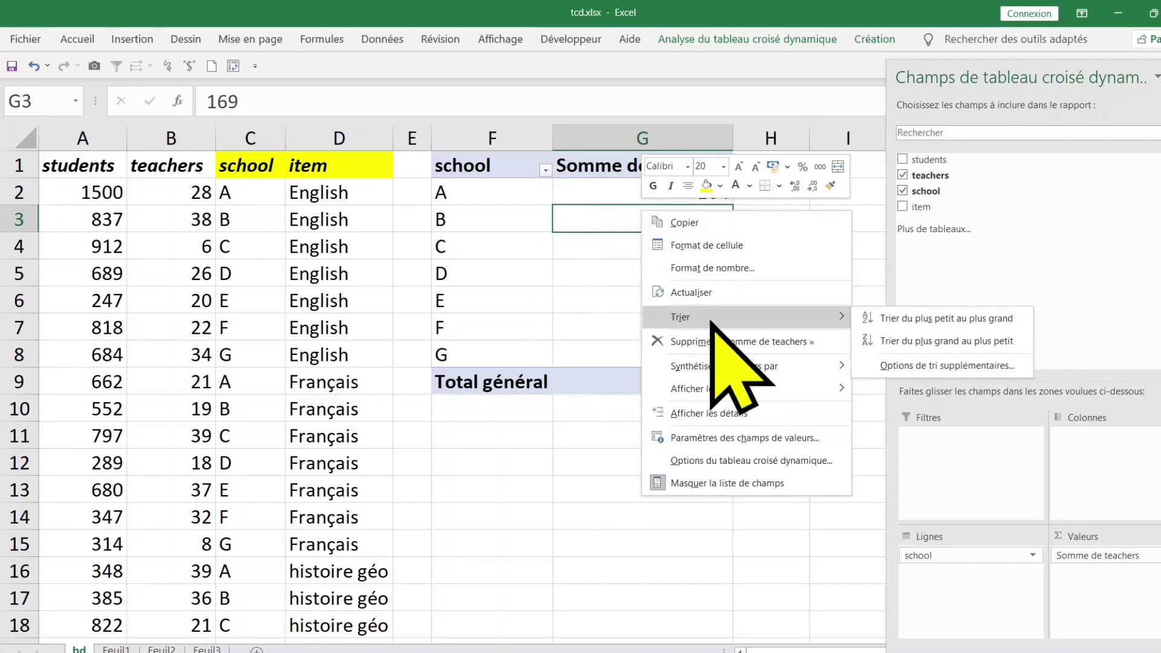
pyautogui.click(966, 321)
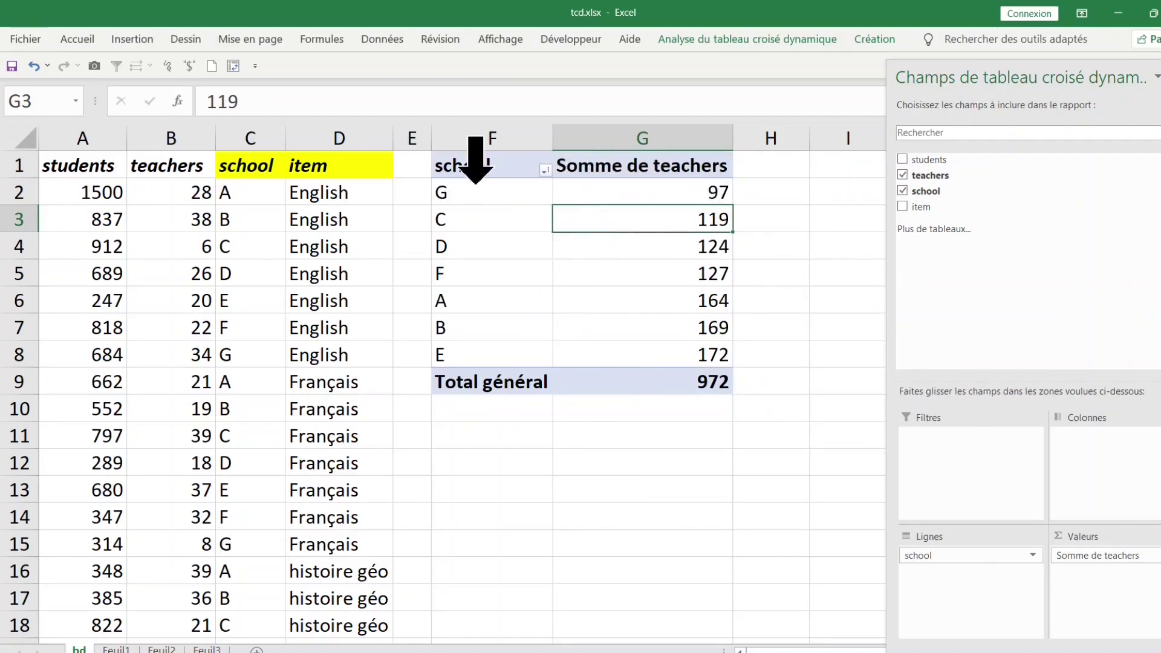
pyautogui.click(486, 192)
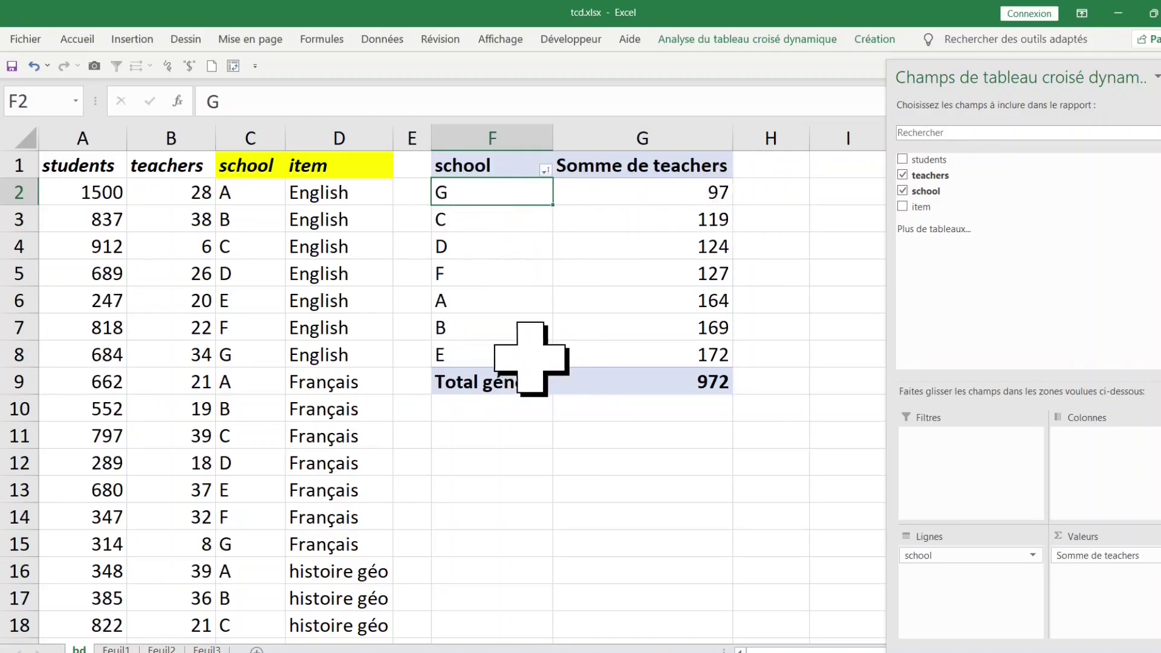
# Add the students field to the pivot table's values beside the sum of teachers
pyautogui.click(654, 357)
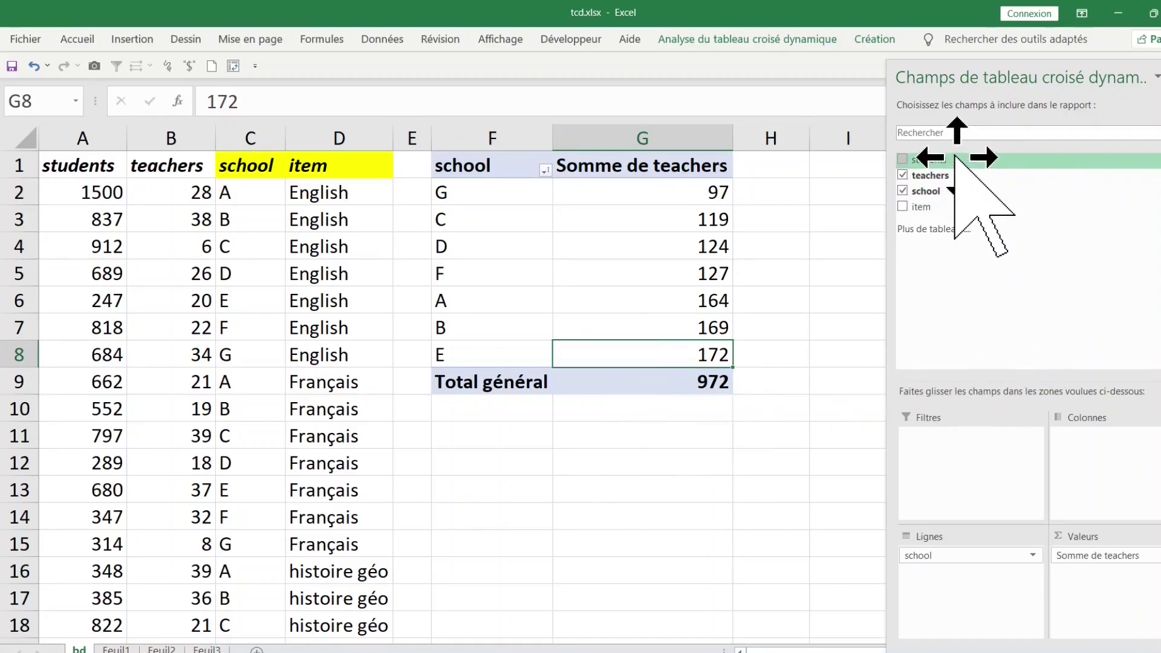
pyautogui.moveTo(956, 158); pyautogui.dragTo(976, 197)
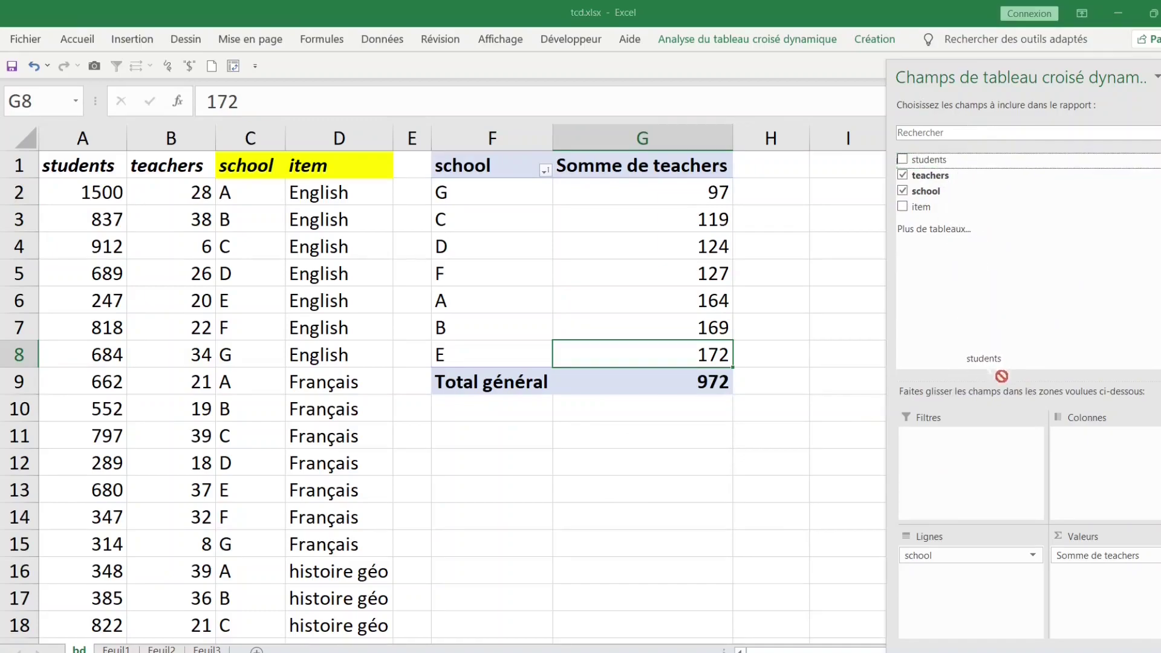
pyautogui.moveTo(1115, 592); pyautogui.dragTo(1101, 571)
pyautogui.click(643, 490)
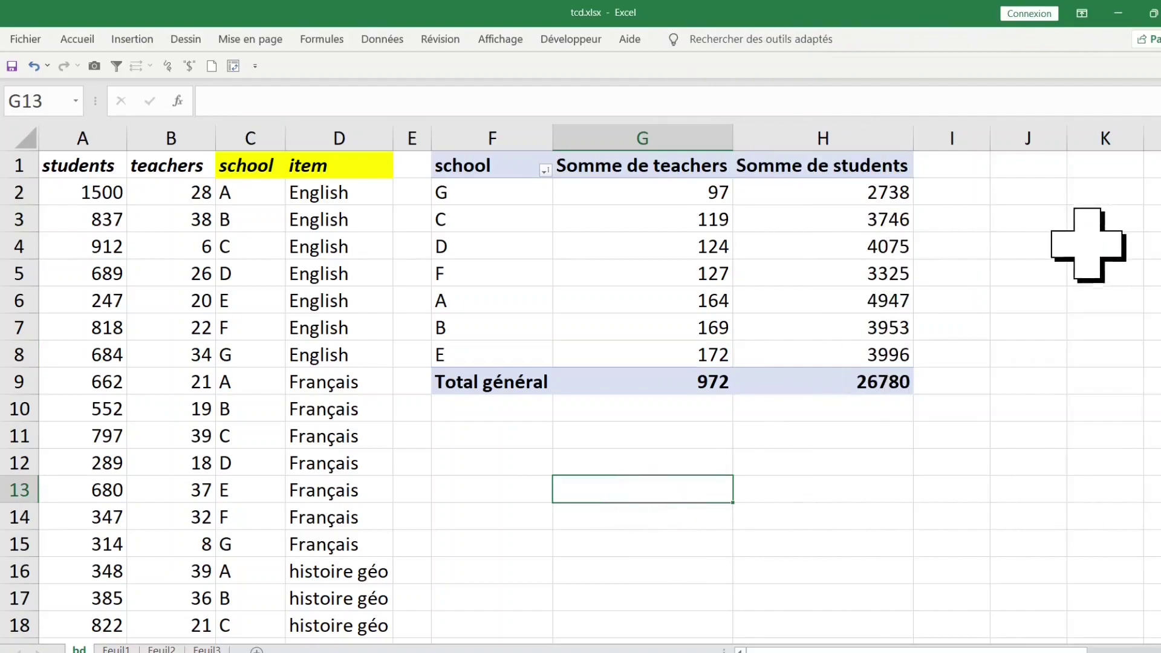
# Sort the schools in the pivot table by their sum of students, from largest to smallest
pyautogui.click(820, 194)
pyautogui.click(659, 199)
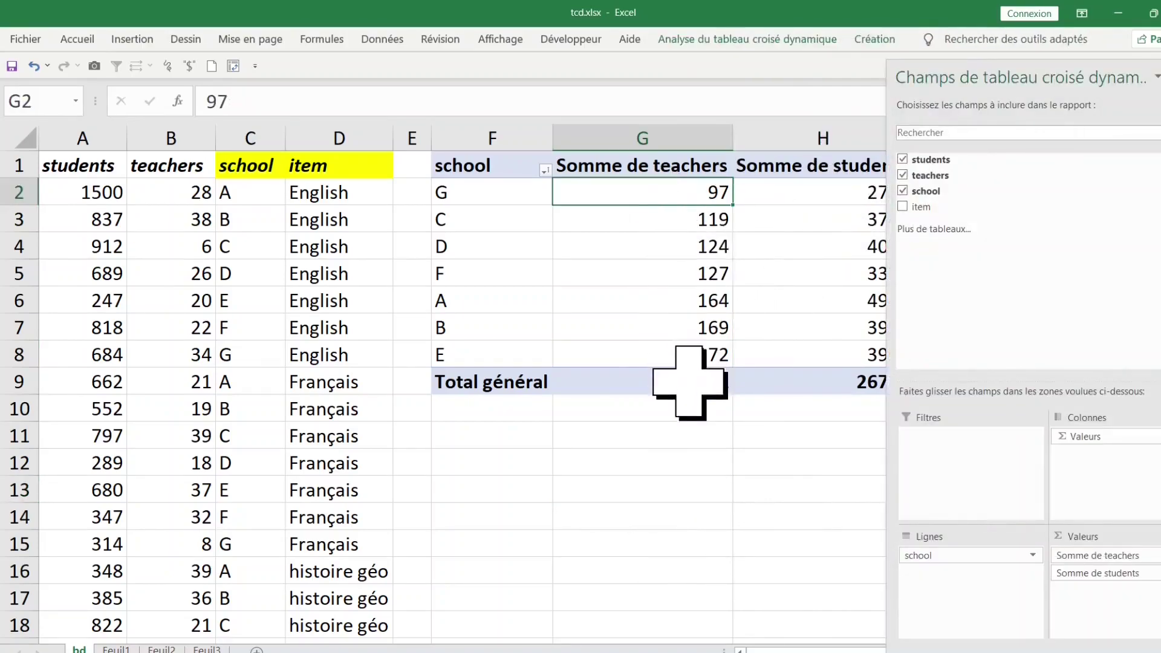
pyautogui.click(644, 440)
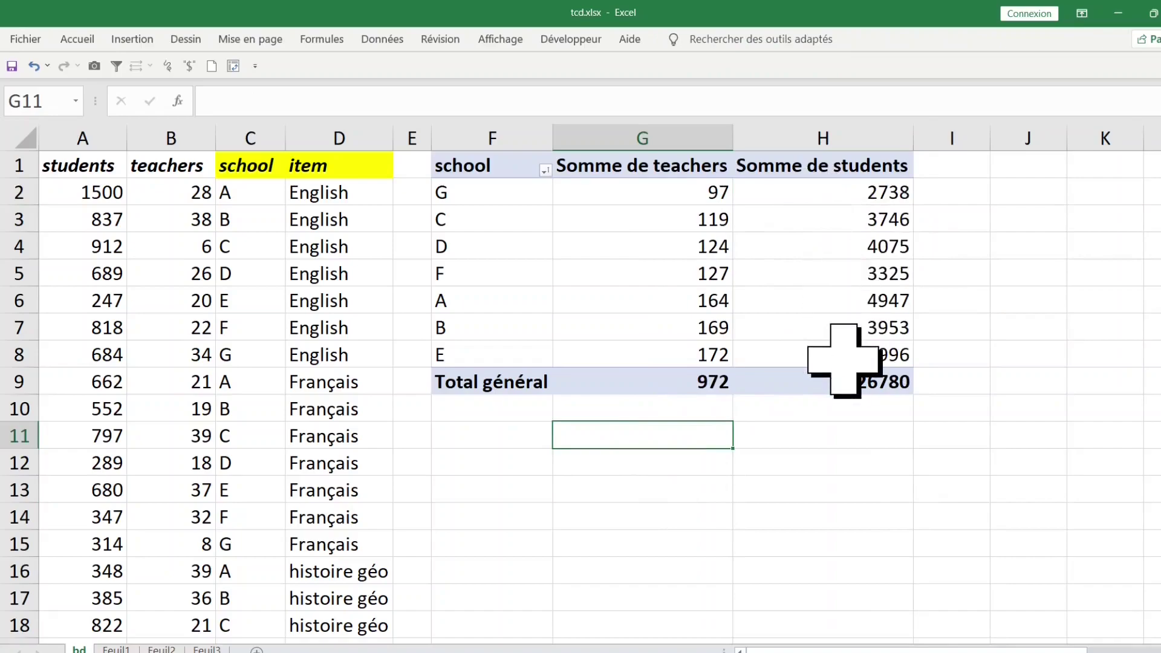
pyautogui.click(829, 194)
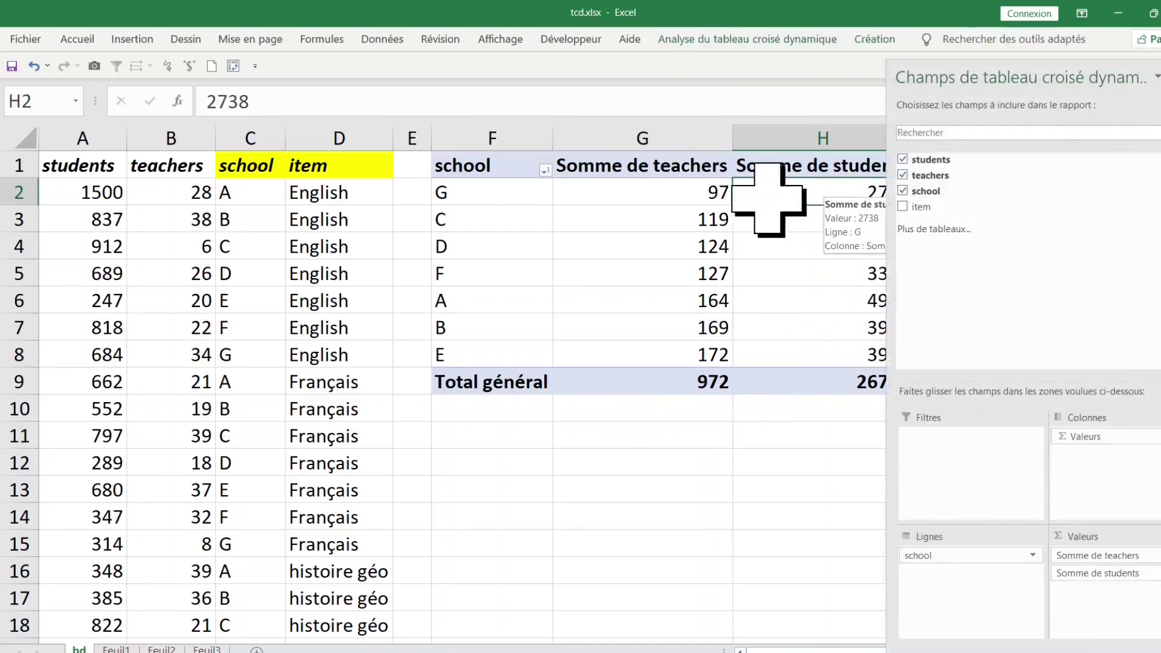
pyautogui.rightClick(801, 194)
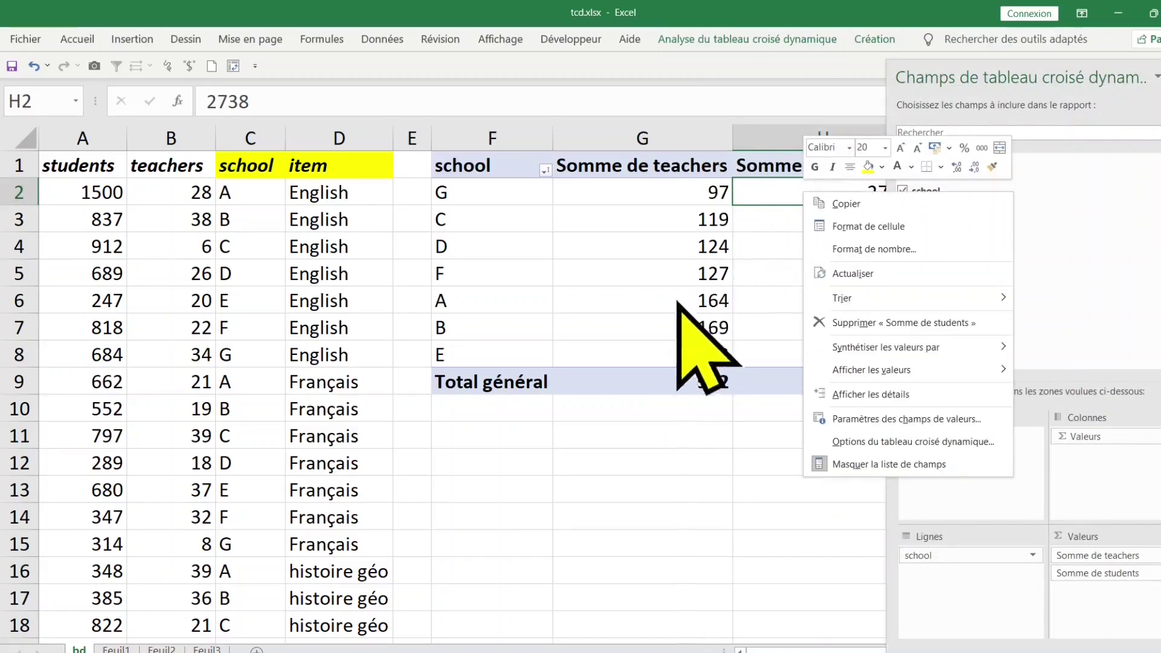
pyautogui.moveTo(835, 302)
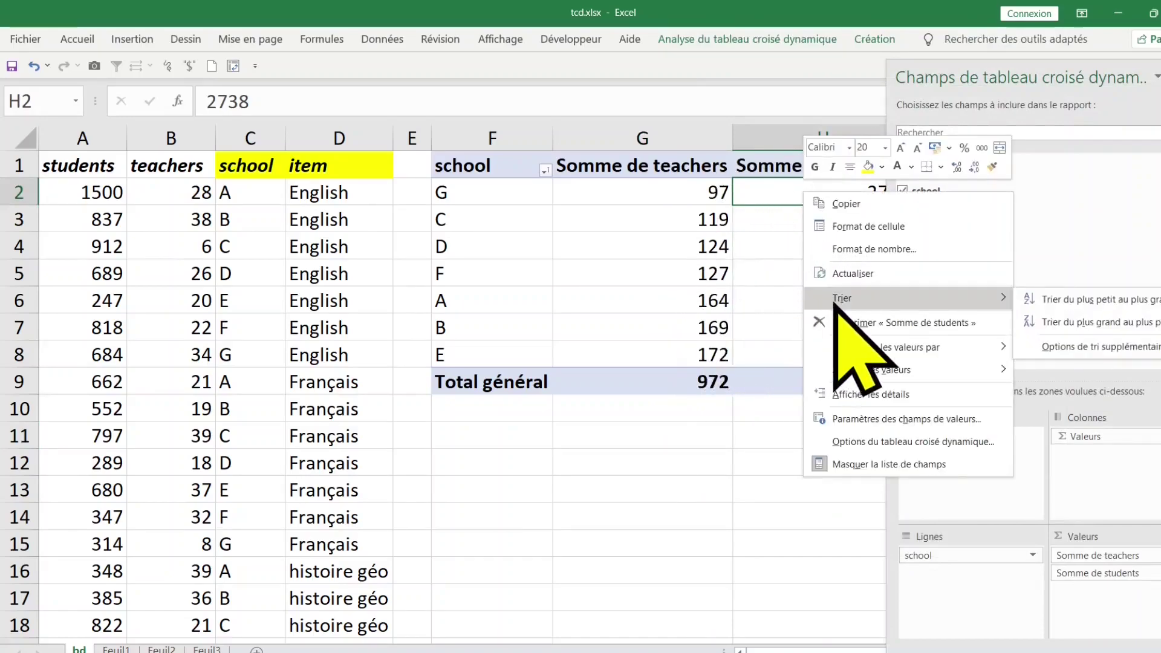
pyautogui.click(1146, 322)
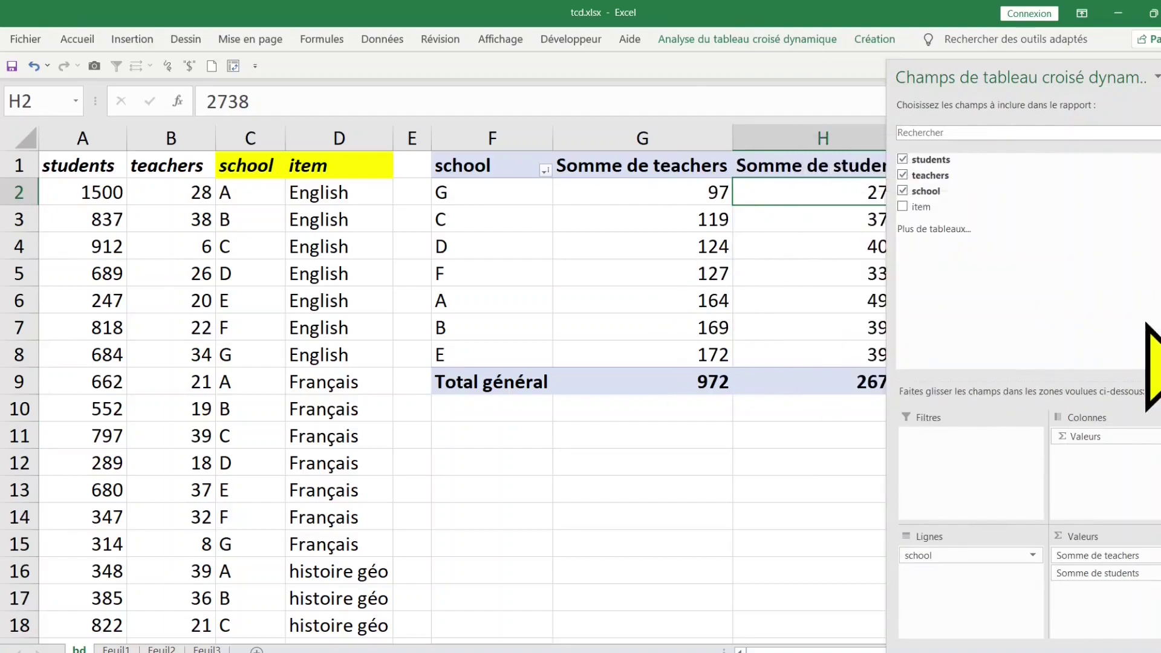
pyautogui.click(695, 435)
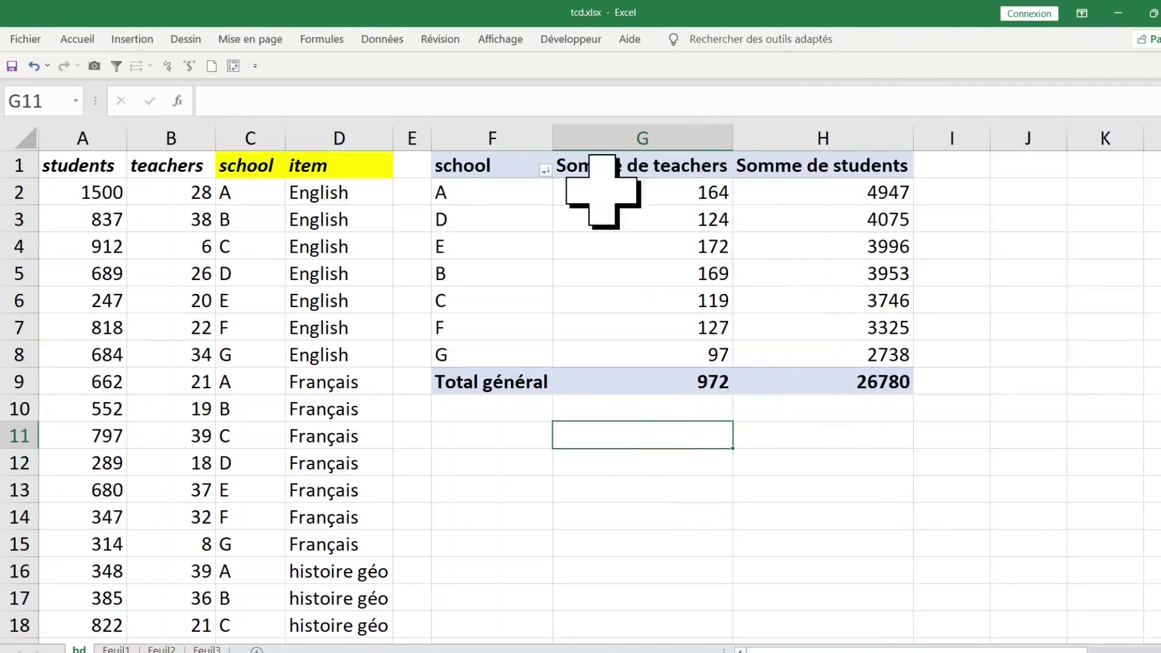
pyautogui.click(874, 194)
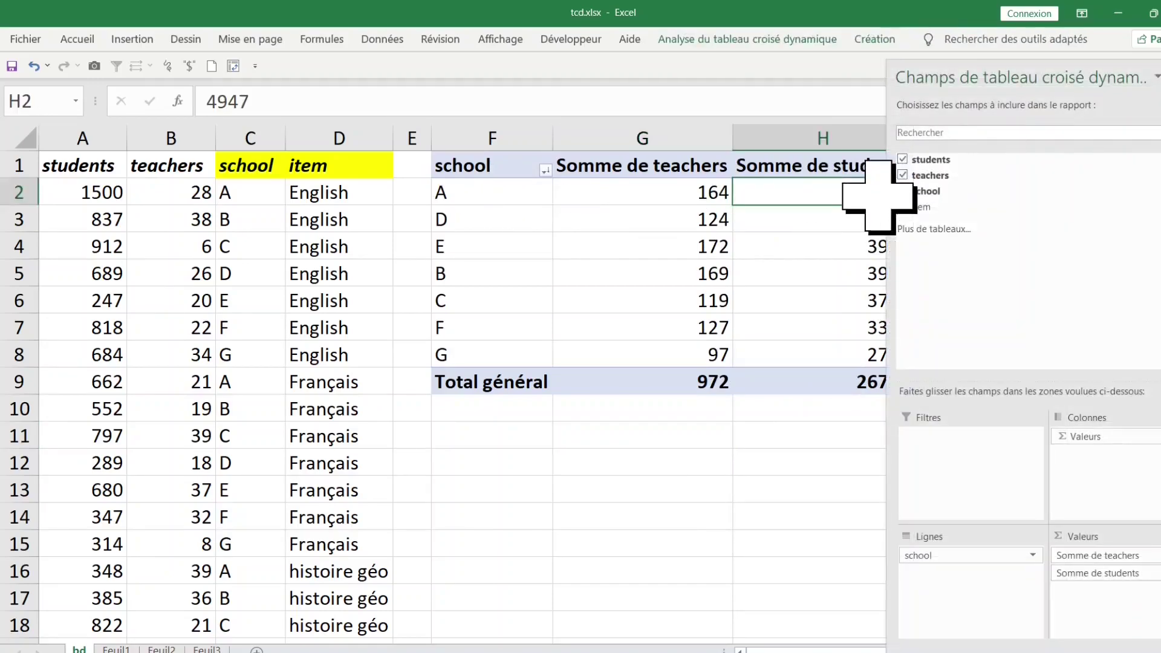
pyautogui.click(726, 513)
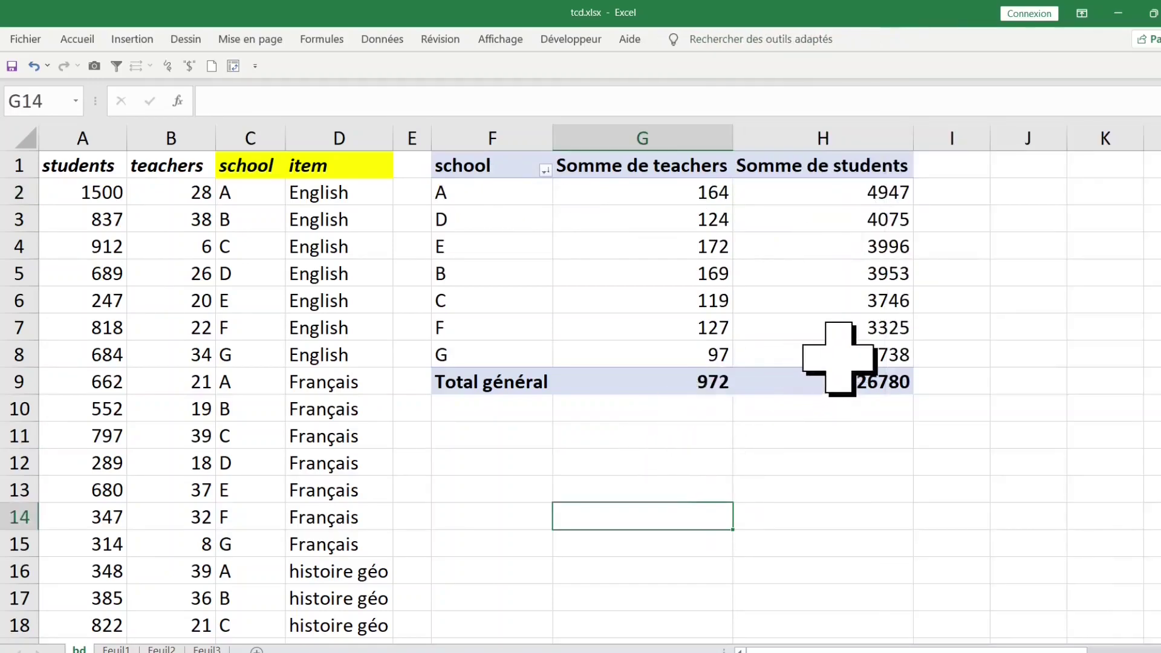
pyautogui.moveTo(840, 358)
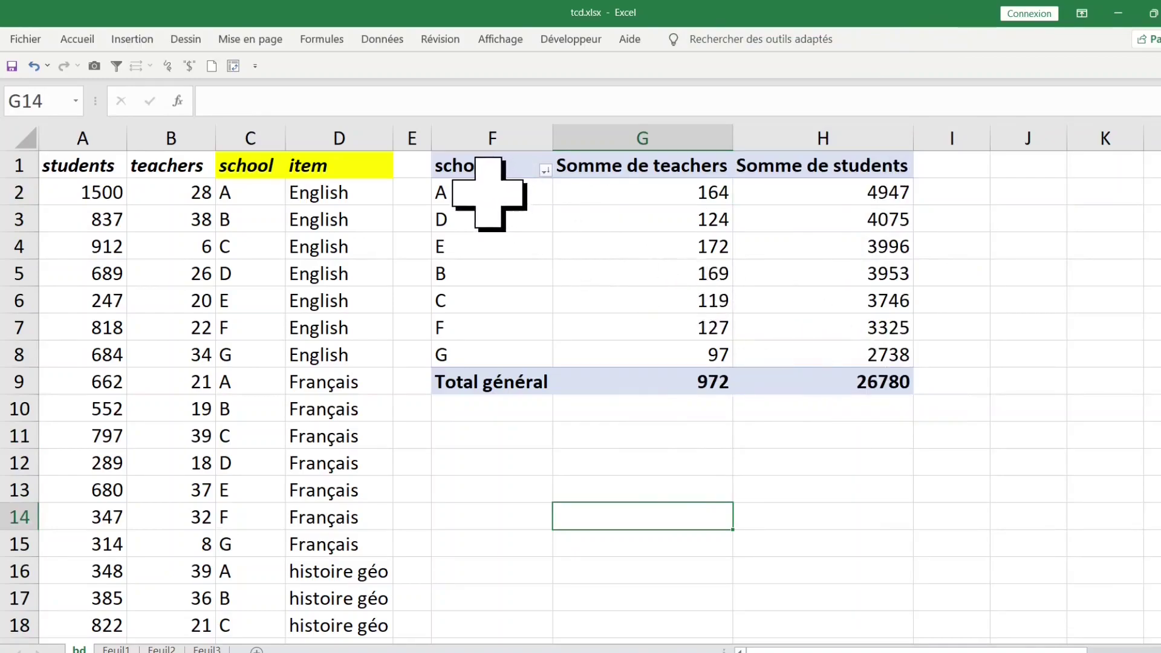
pyautogui.moveTo(883, 185)
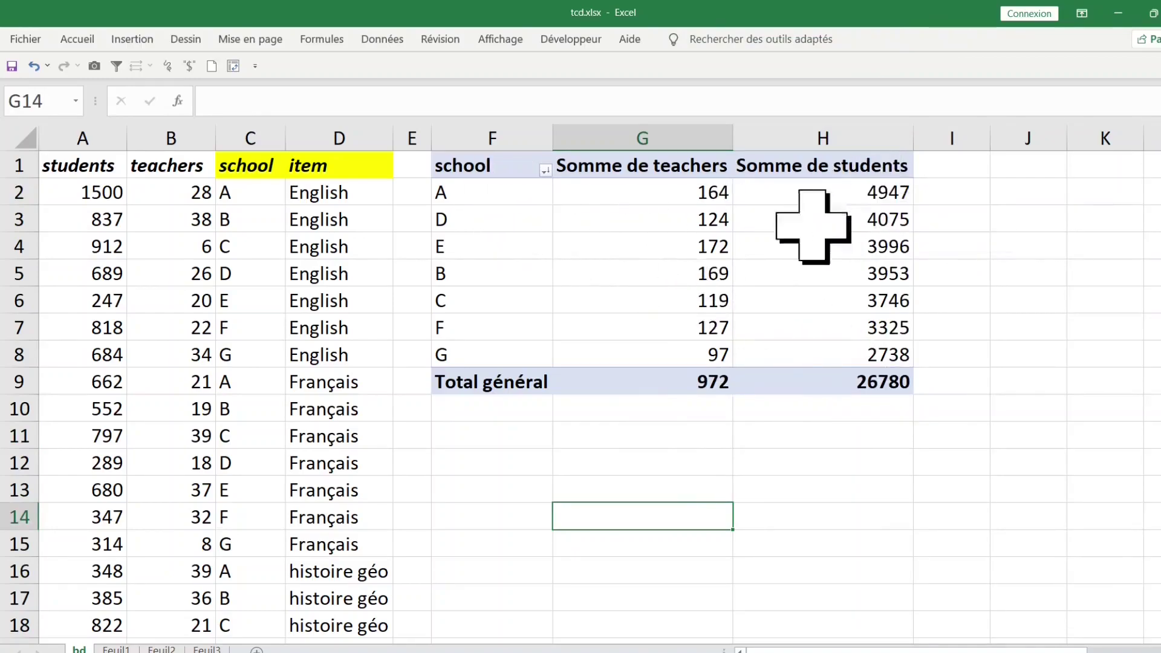
pyautogui.click(242, 375)
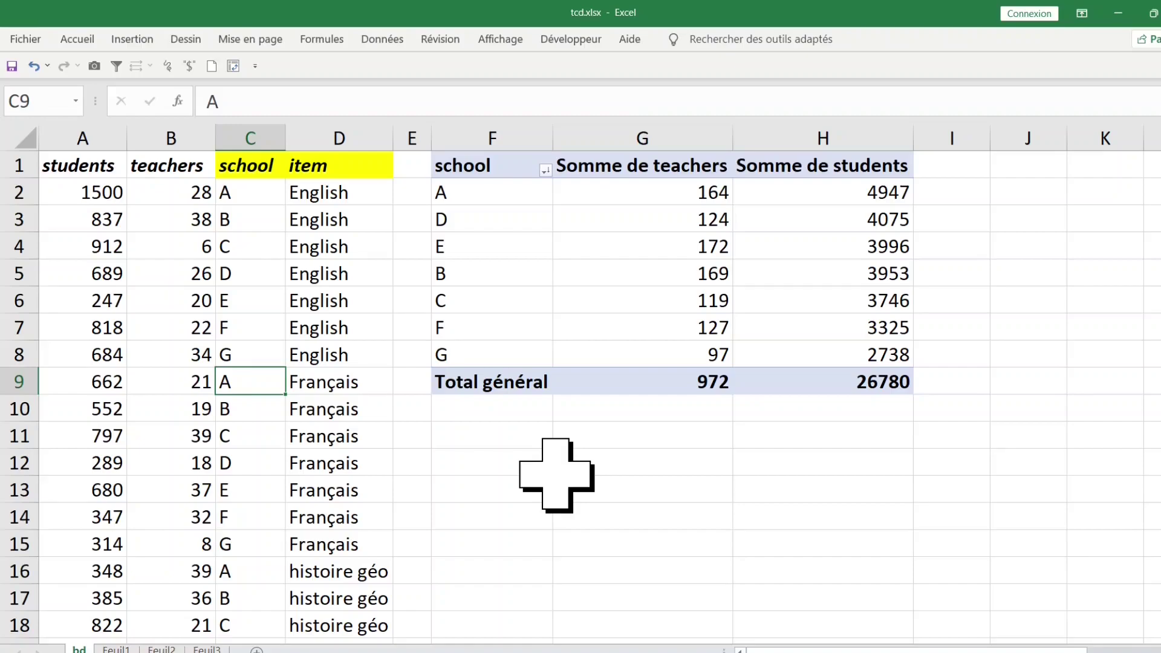
# Remove the school, teachers and students fields so the pivot table is empty
pyautogui.click(576, 269)
pyautogui.click(509, 213)
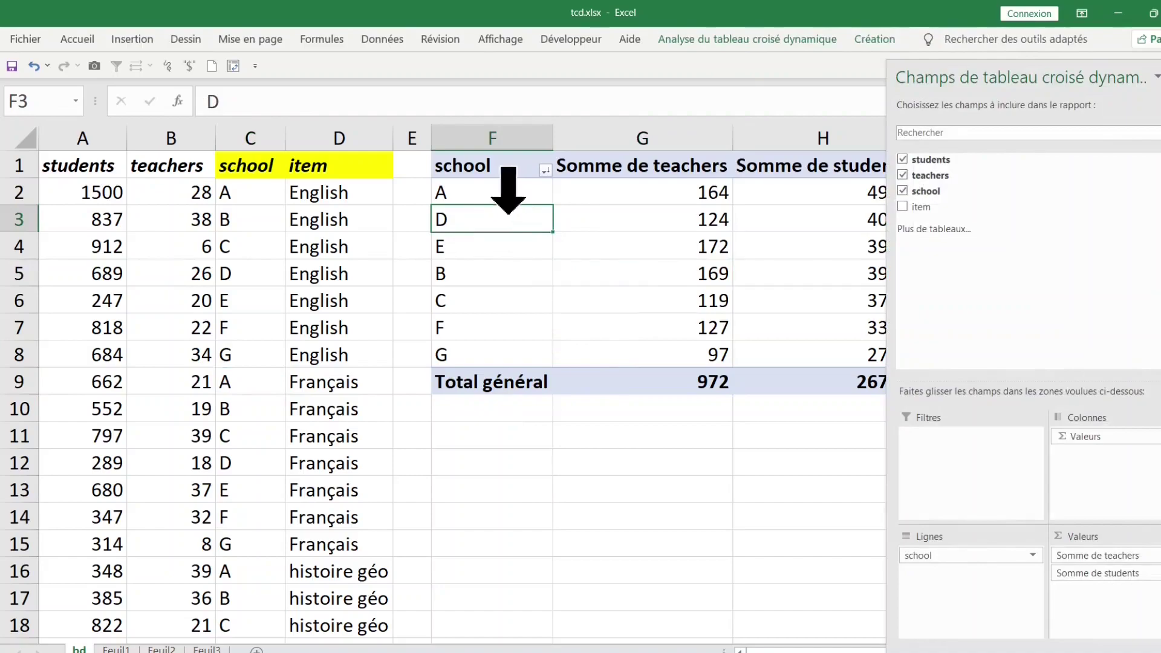
pyautogui.moveTo(962, 555); pyautogui.dragTo(892, 548)
pyautogui.moveTo(1087, 436); pyautogui.dragTo(772, 423)
pyautogui.click(544, 491)
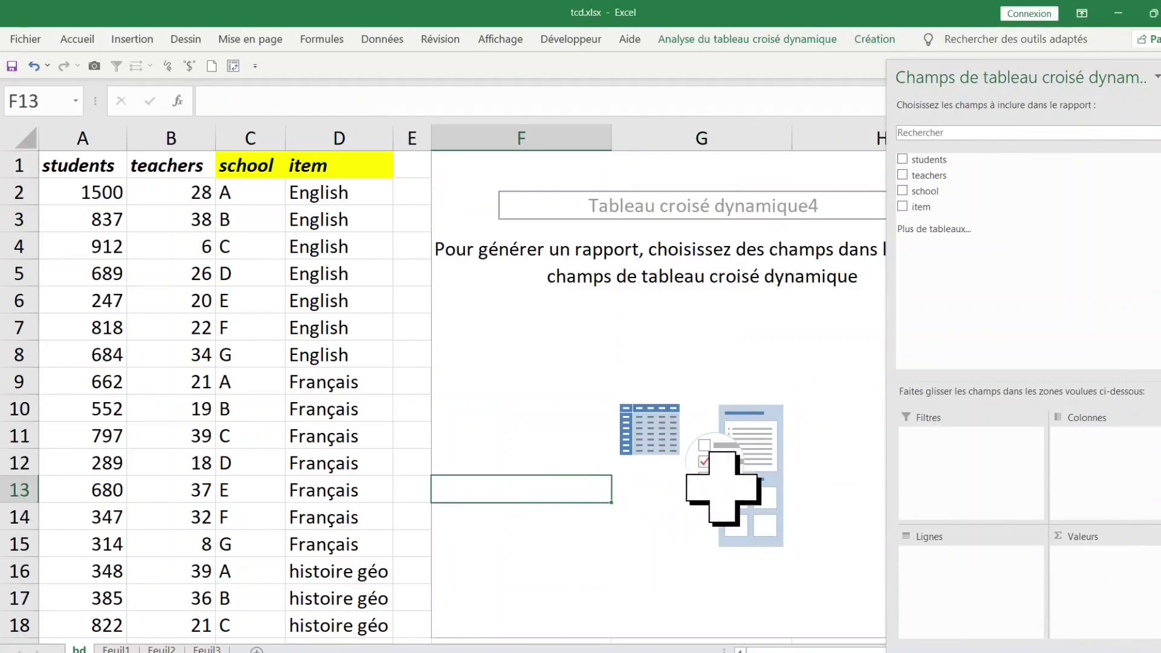
pyautogui.click(532, 326)
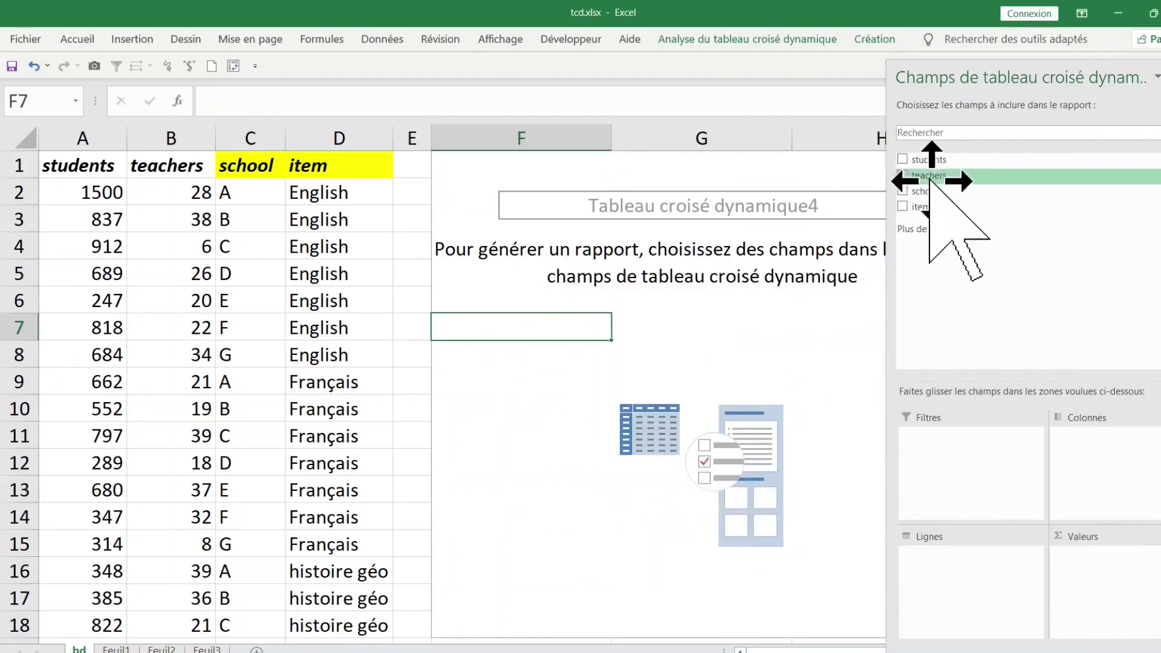
# Add the teachers field to the empty pivot table's rows and move it to the values to sum it
pyautogui.moveTo(927, 176); pyautogui.dragTo(932, 350)
pyautogui.moveTo(931, 574); pyautogui.dragTo(919, 552)
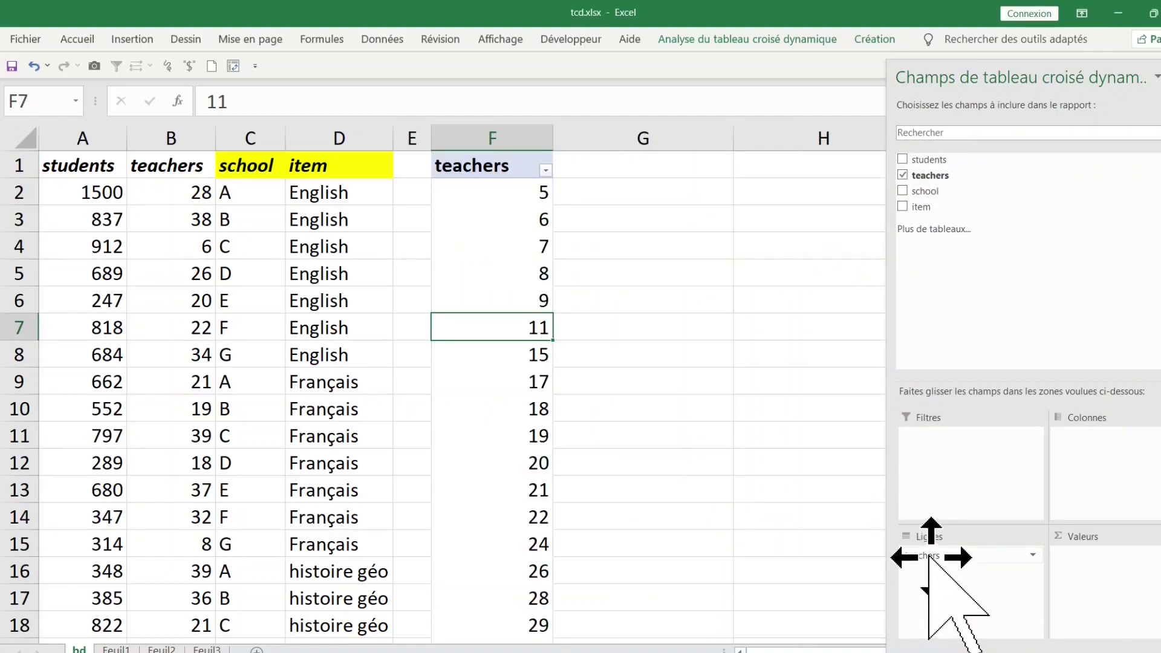
pyautogui.moveTo(927, 556); pyautogui.dragTo(958, 568)
pyautogui.moveTo(1100, 572); pyautogui.dragTo(1094, 562)
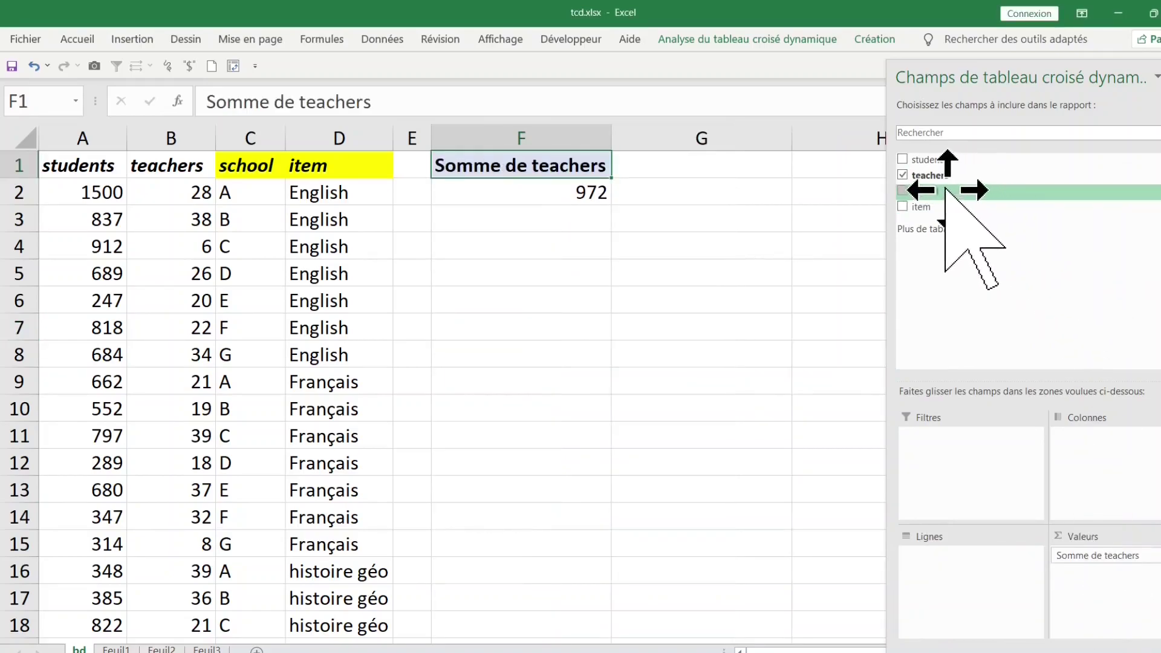
# Add the school field to the pivot table's rows and the item field to its columns
pyautogui.moveTo(944, 190); pyautogui.dragTo(947, 317)
pyautogui.moveTo(951, 558); pyautogui.dragTo(938, 557)
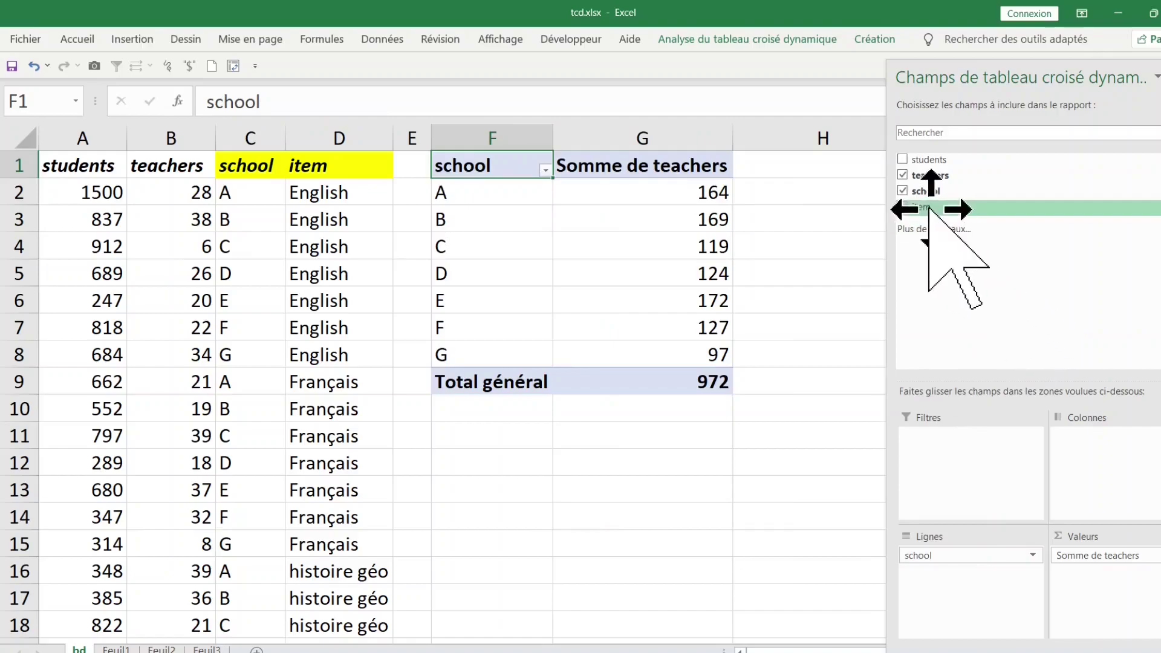
pyautogui.moveTo(929, 208); pyautogui.dragTo(964, 262)
pyautogui.moveTo(1119, 463); pyautogui.dragTo(1109, 457)
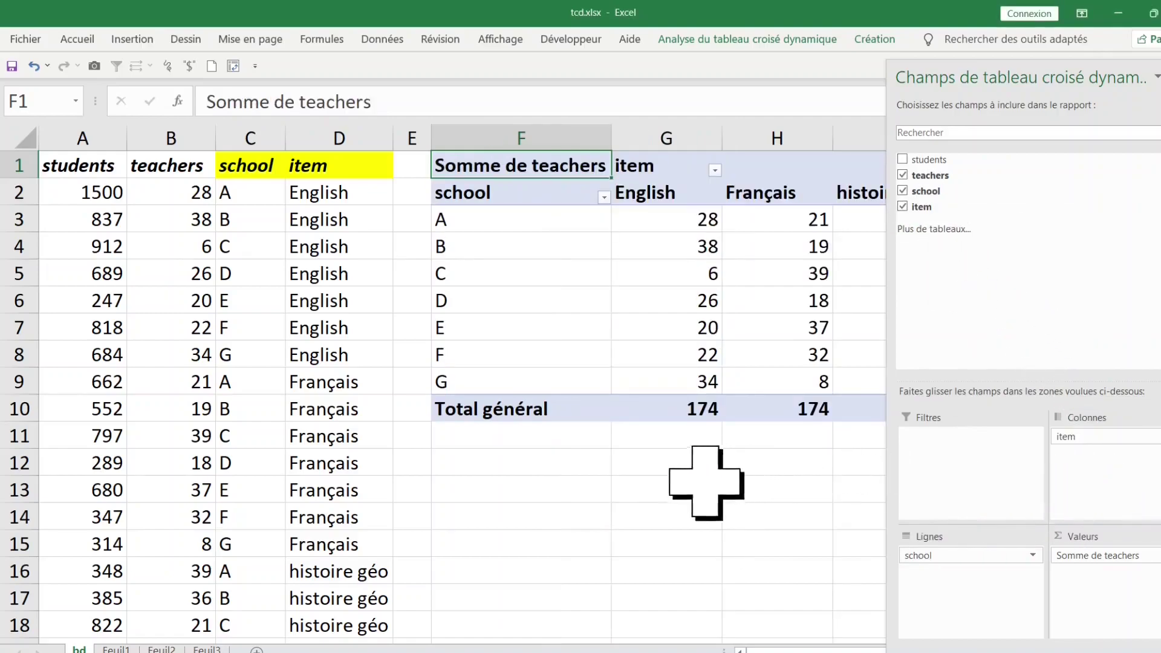
pyautogui.click(682, 490)
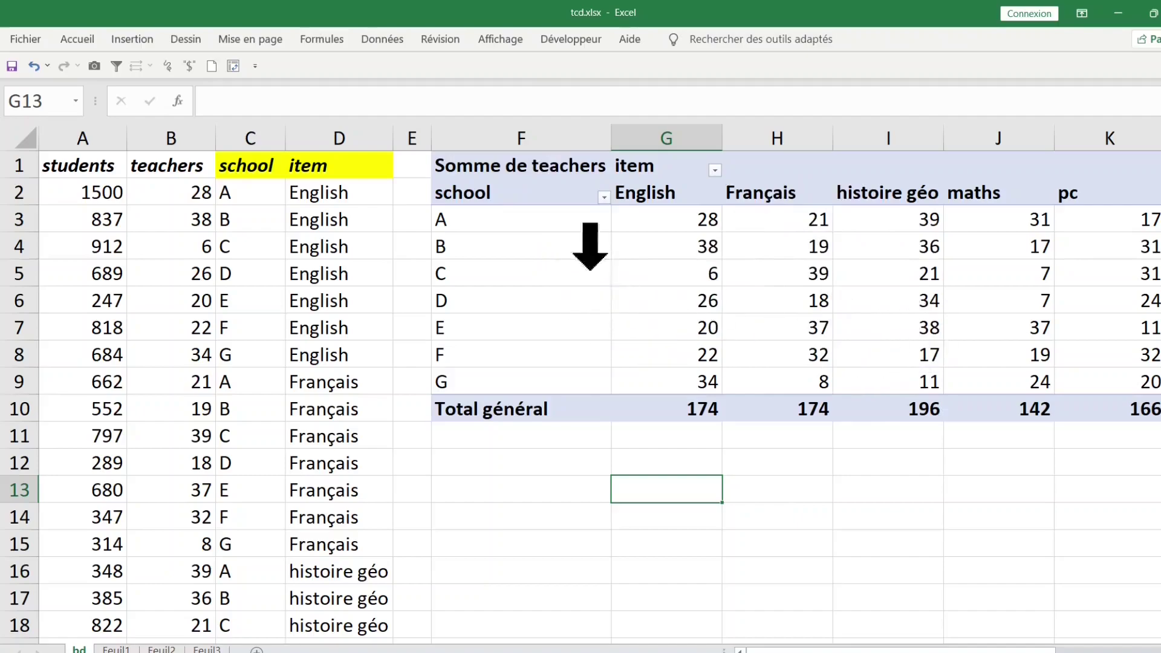
# Set the pivot table's report layout to tabular form
pyautogui.click(655, 243)
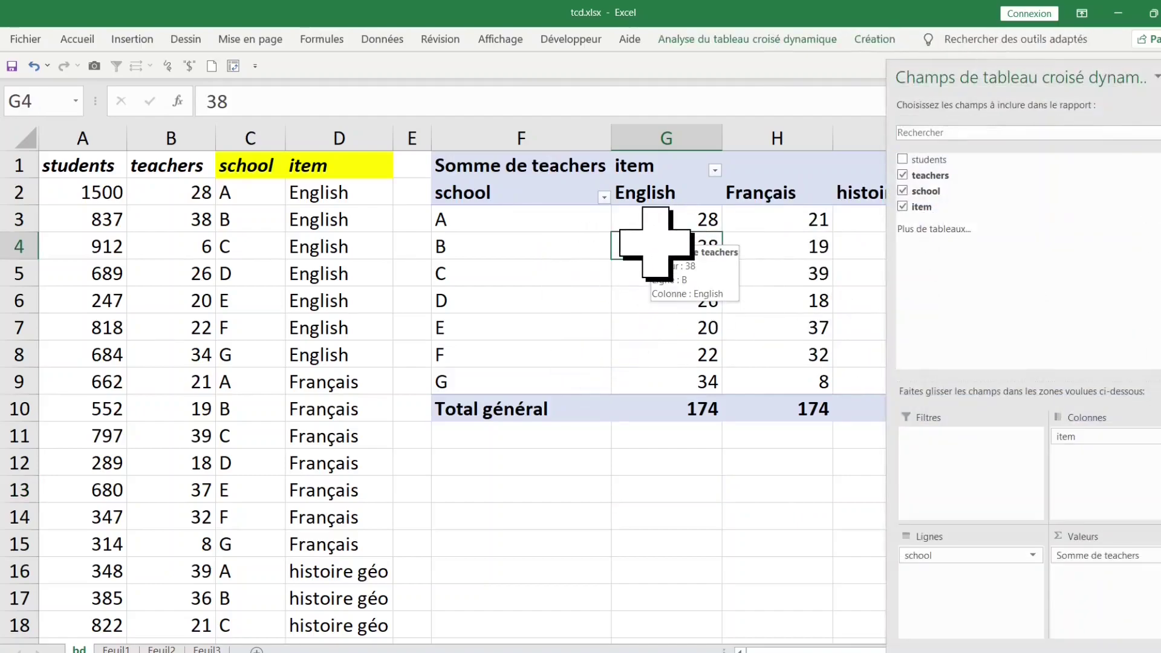
pyautogui.click(874, 38)
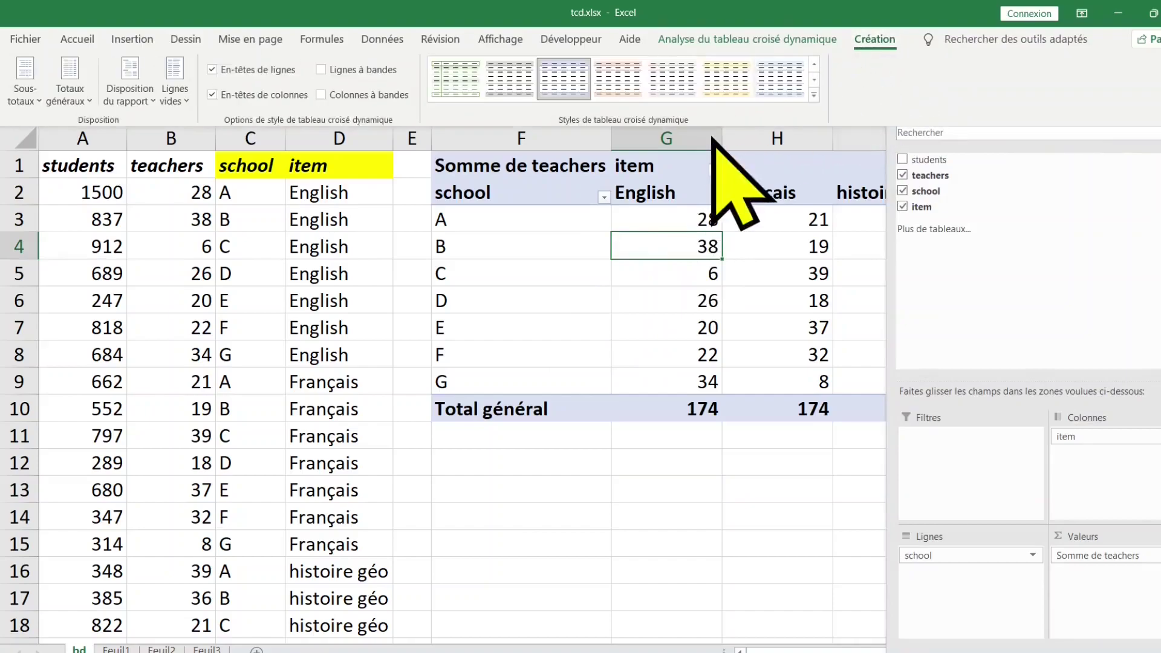
pyautogui.click(152, 101)
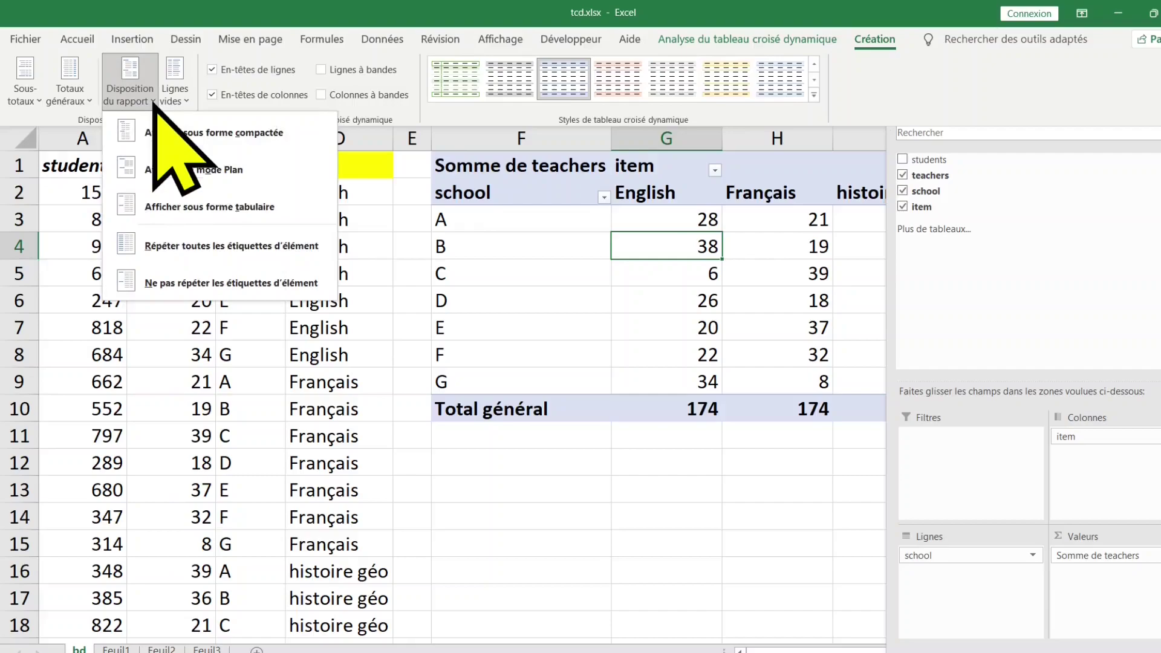
pyautogui.click(168, 200)
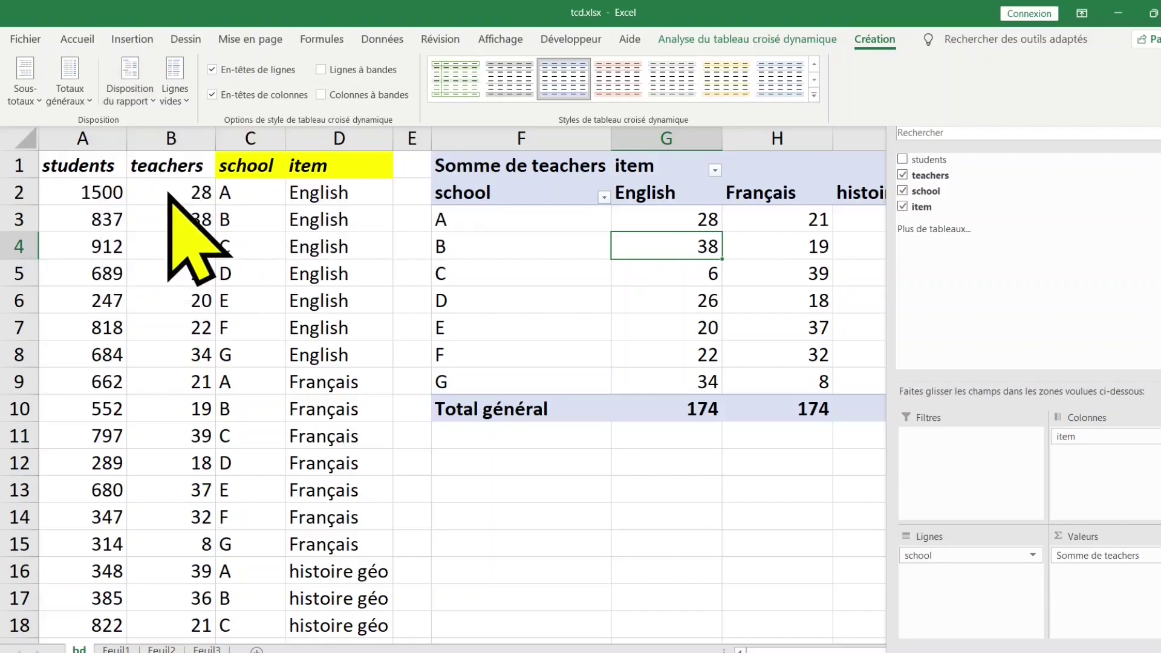
pyautogui.hotkey('ctrl', 'F1')
pyautogui.click(591, 491)
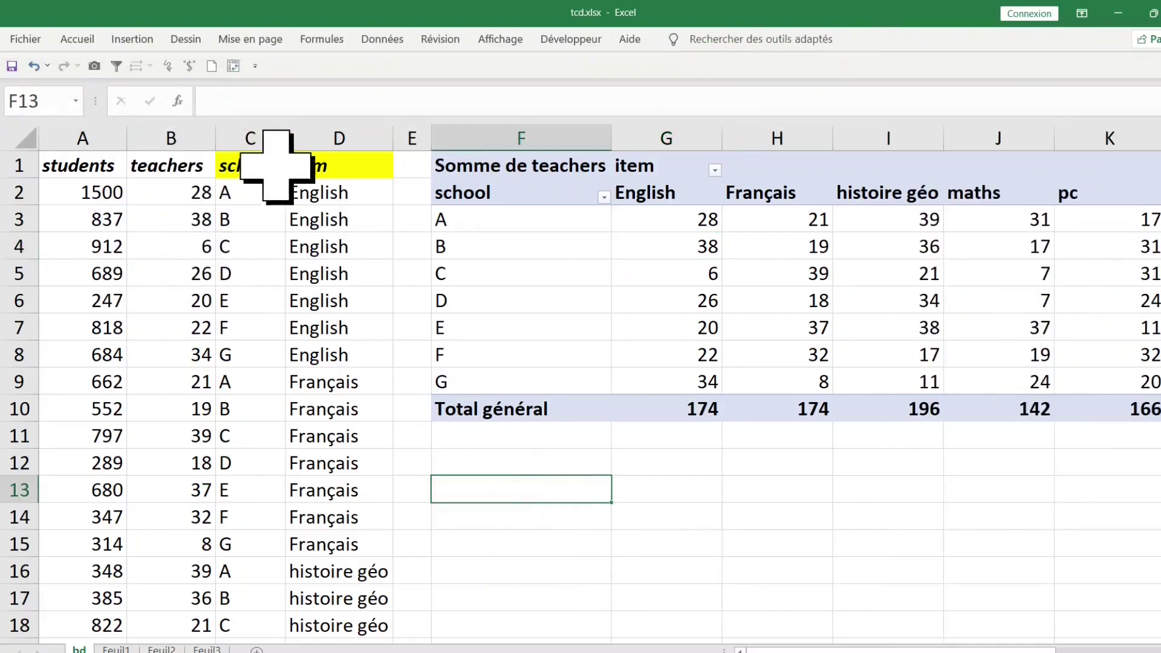
pyautogui.click(695, 249)
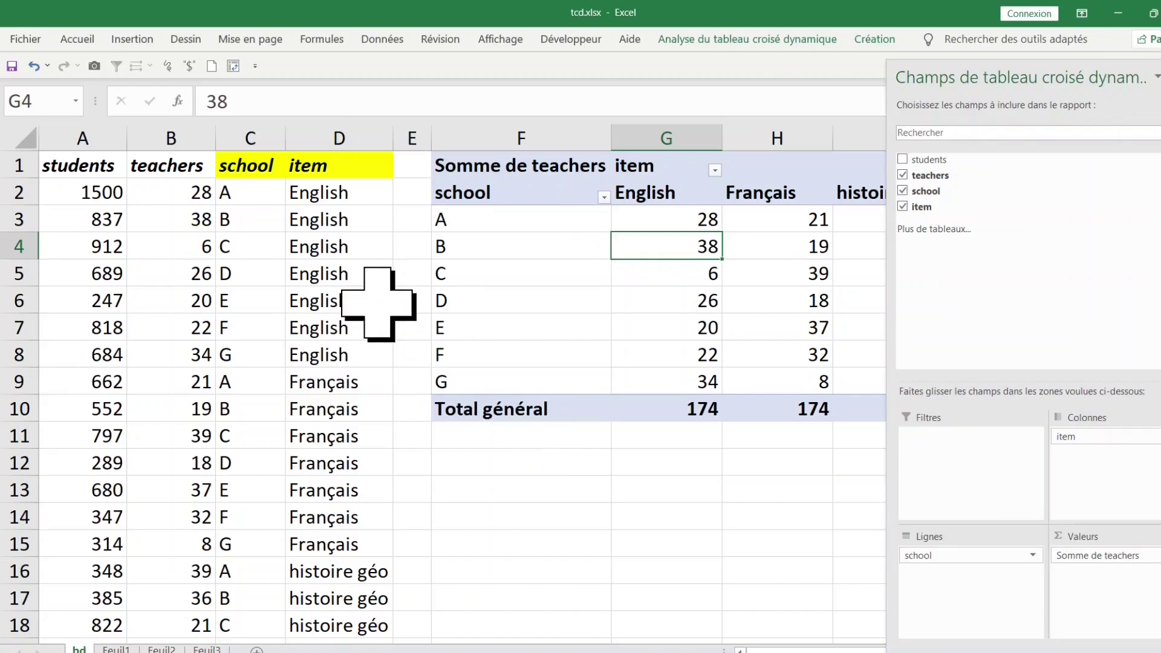
pyautogui.click(162, 300)
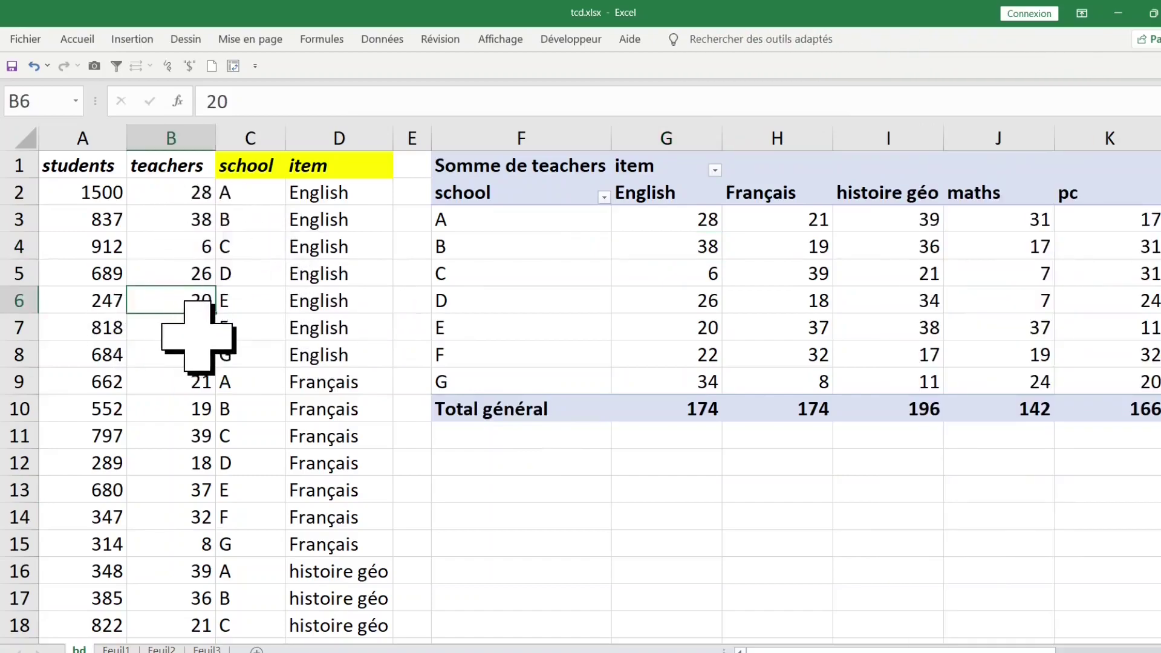
pyautogui.click(181, 220)
pyautogui.click(83, 163)
pyautogui.moveTo(83, 163); pyautogui.dragTo(233, 324)
# Create a second pivot table from the school data range A1:D43 on a new worksheet
pyautogui.click(226, 332)
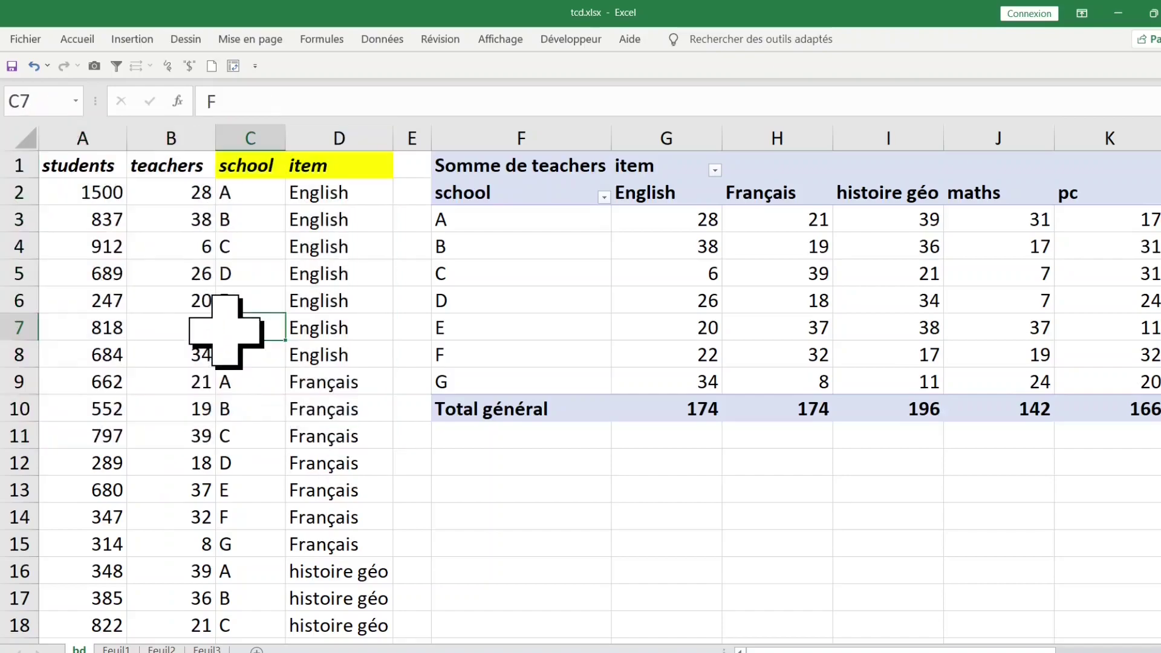
pyautogui.click(128, 38)
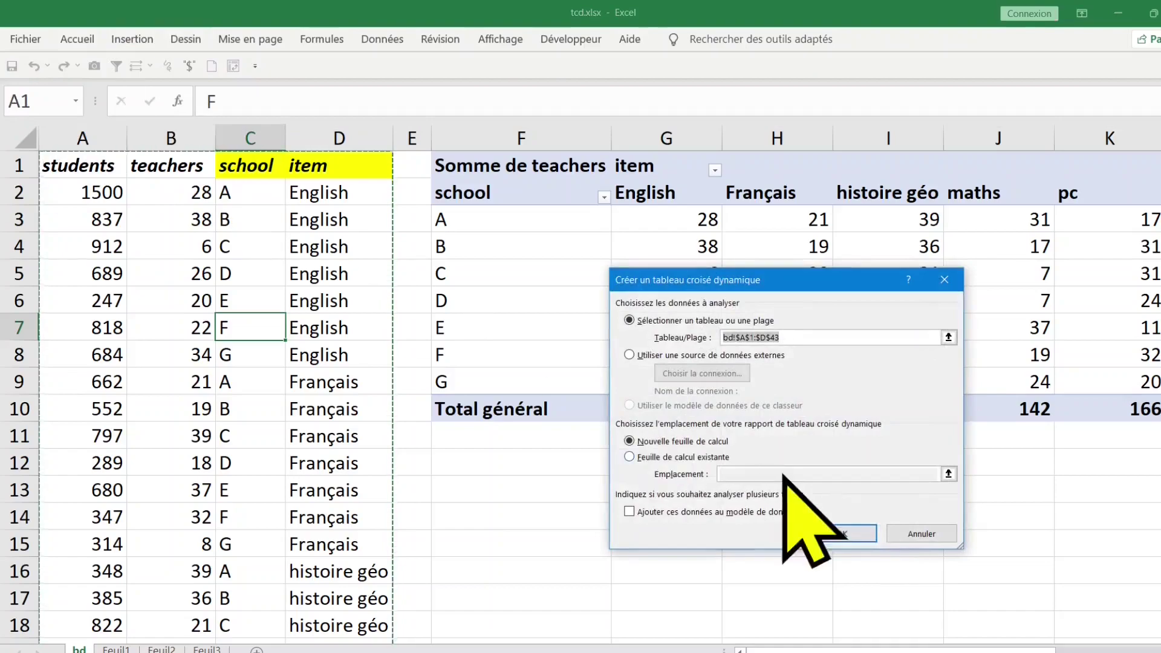
pyautogui.click(853, 533)
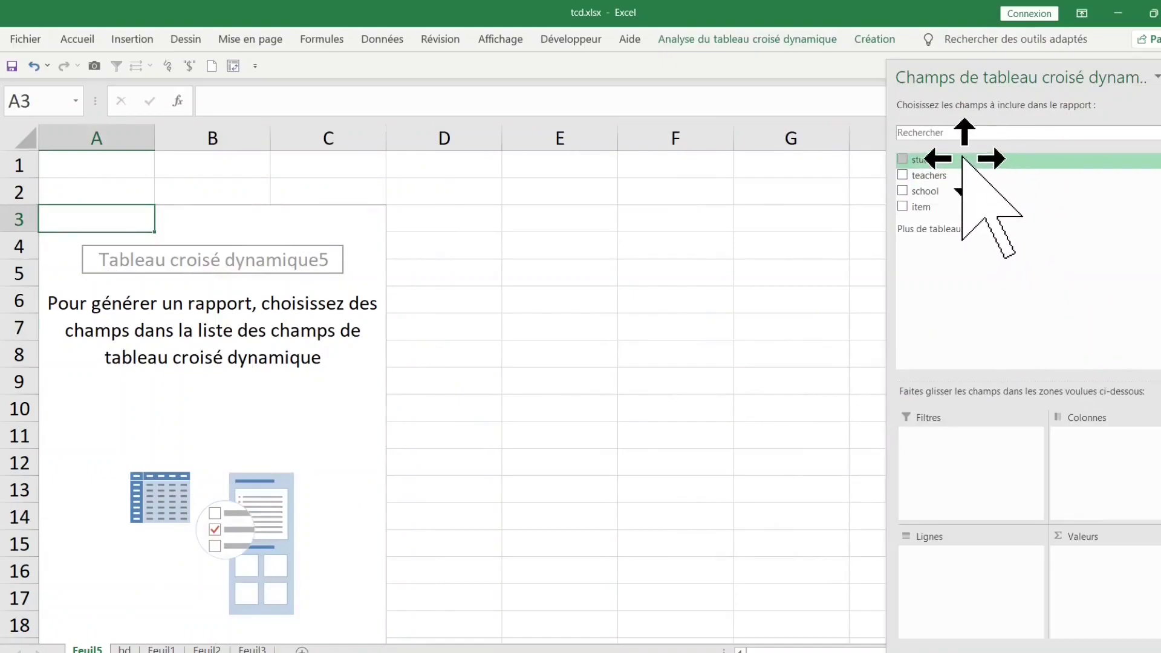
# Add the students field to the new pivot table's rows and the school field to its values as a count
pyautogui.moveTo(964, 158); pyautogui.dragTo(944, 282)
pyautogui.moveTo(931, 577); pyautogui.dragTo(930, 575)
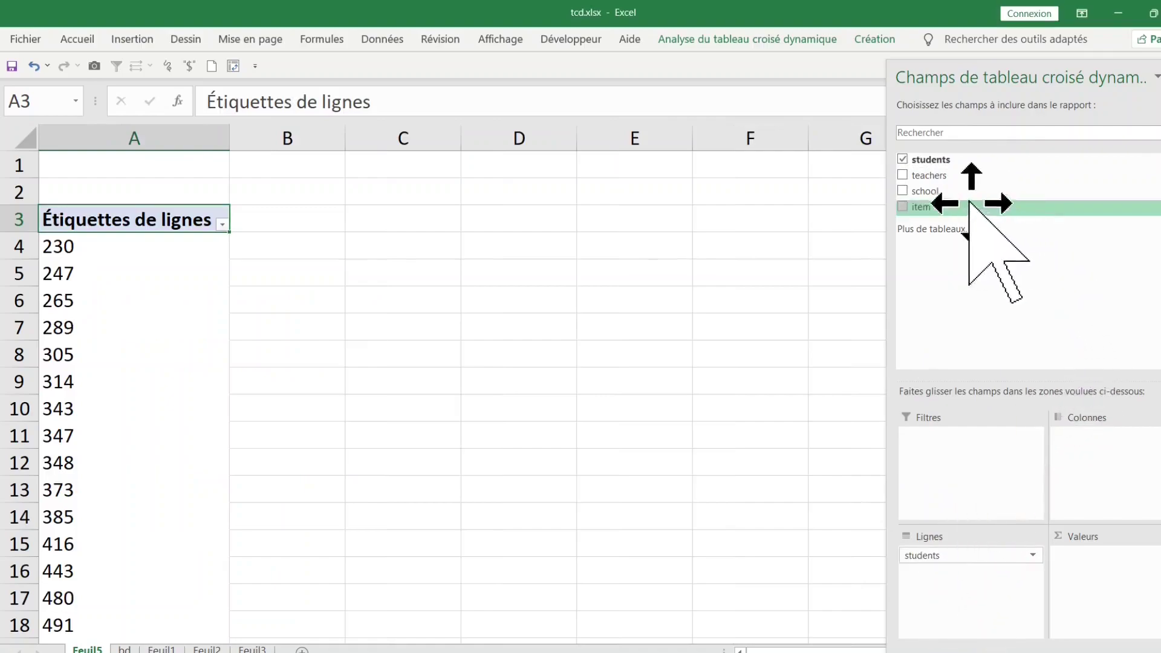
pyautogui.moveTo(952, 193); pyautogui.dragTo(1117, 527)
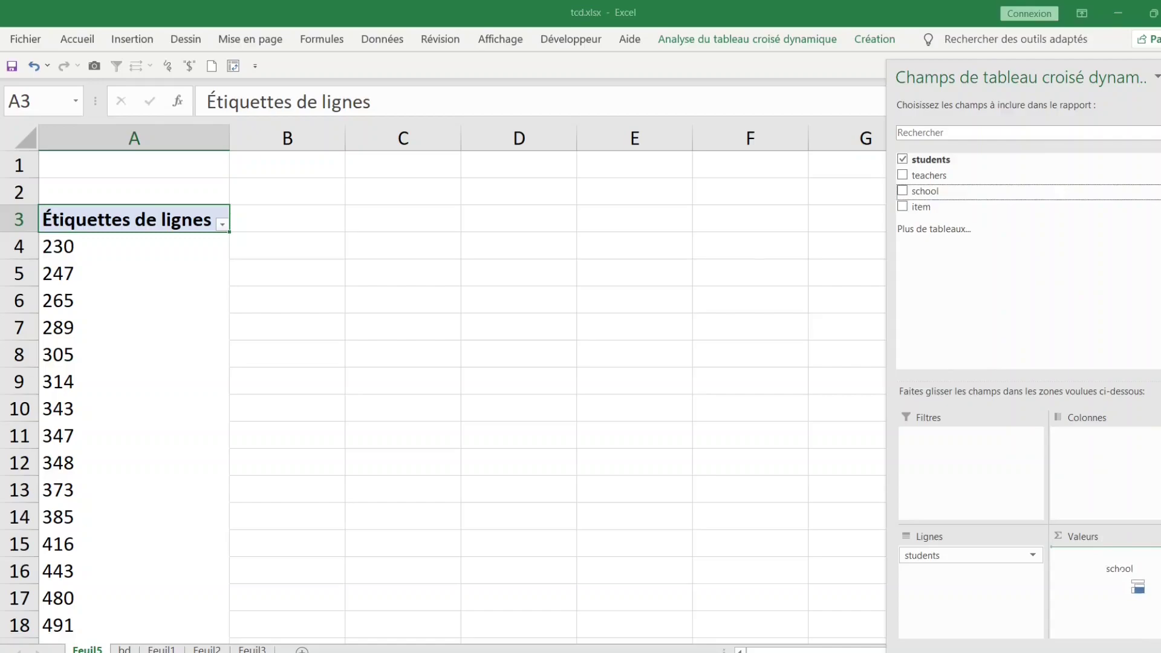
pyautogui.moveTo(1121, 571); pyautogui.dragTo(1124, 580)
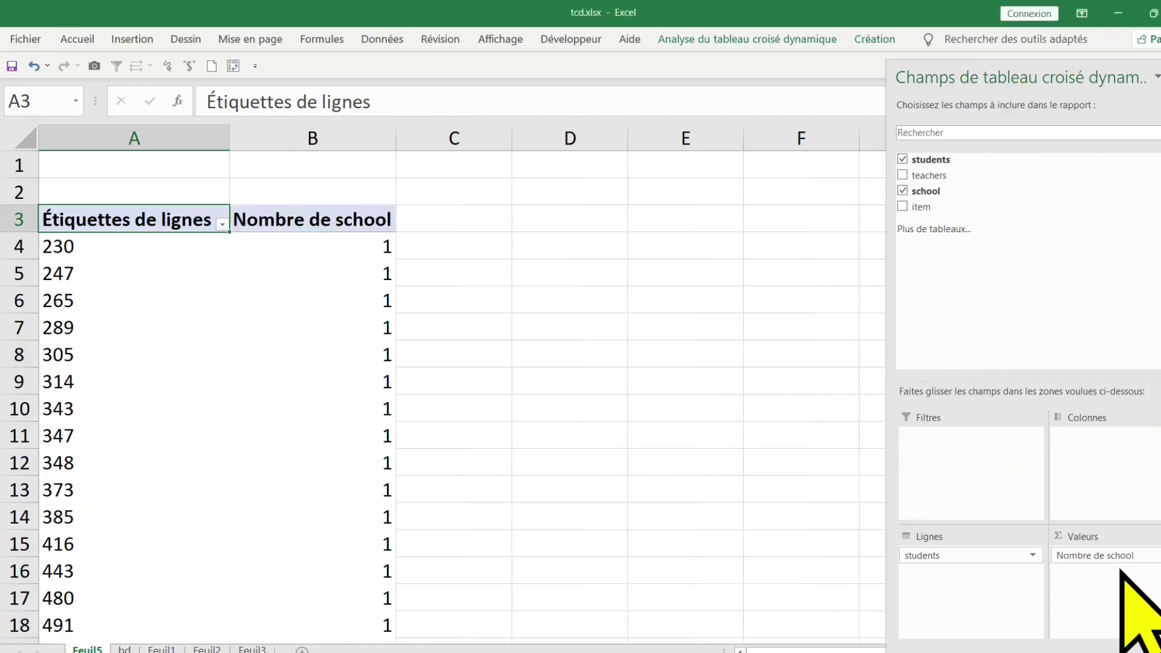
# Group the students row labels into intervals of 100, starting at 200 and ending at 1500
pyautogui.click(106, 248)
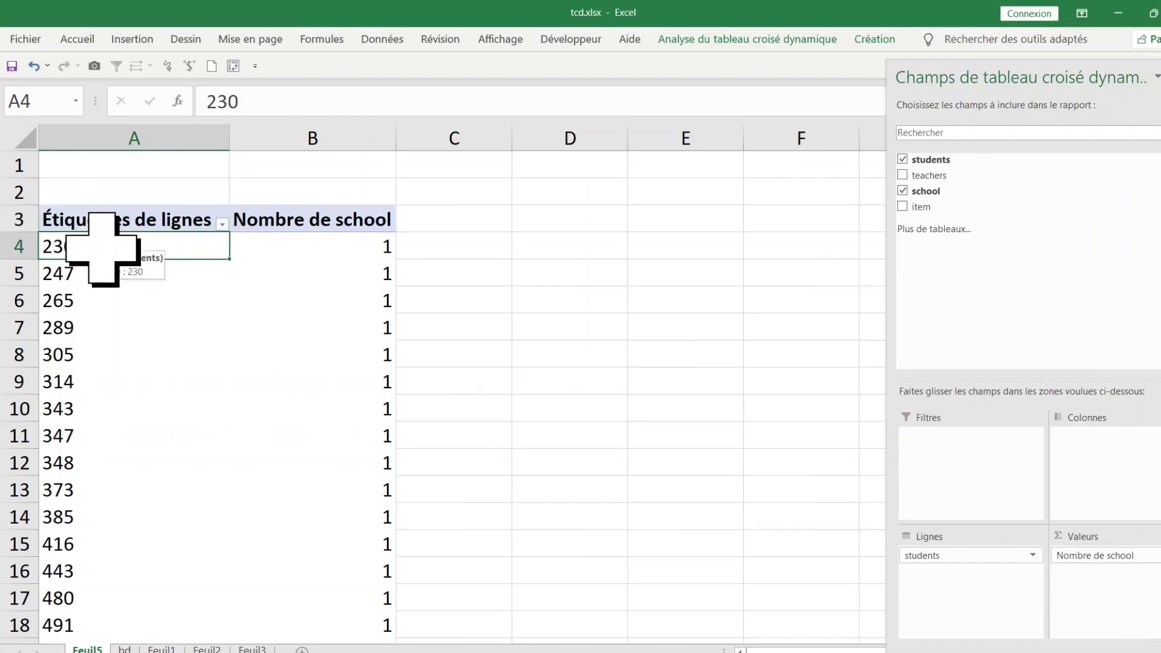
pyautogui.rightClick(104, 249)
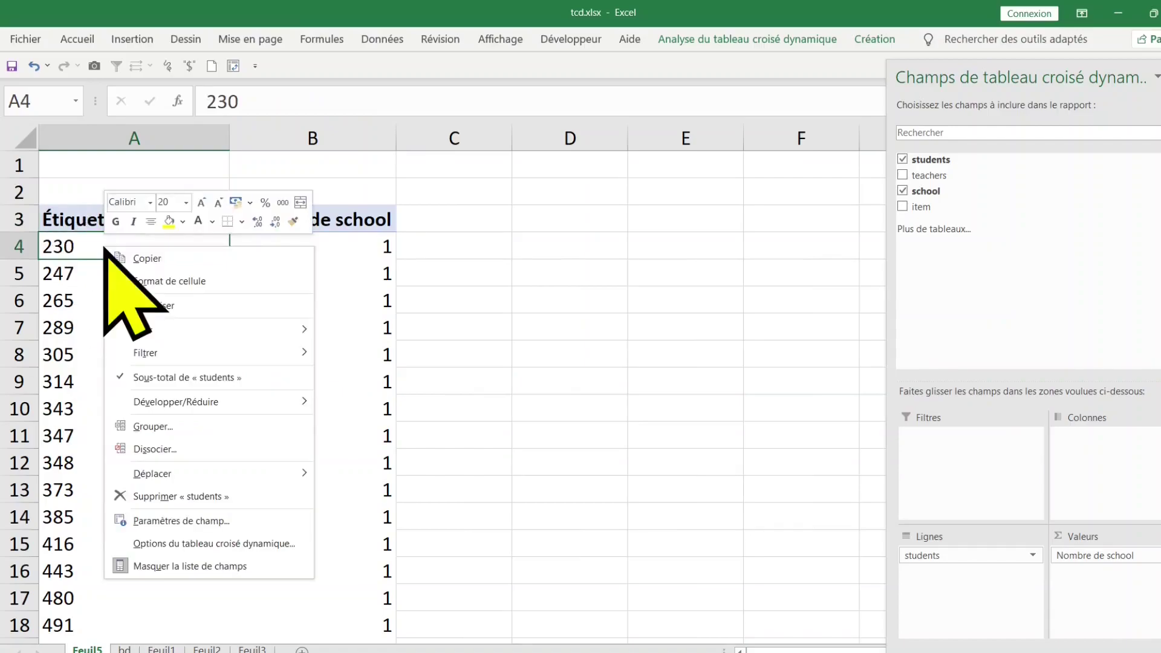
pyautogui.click(228, 427)
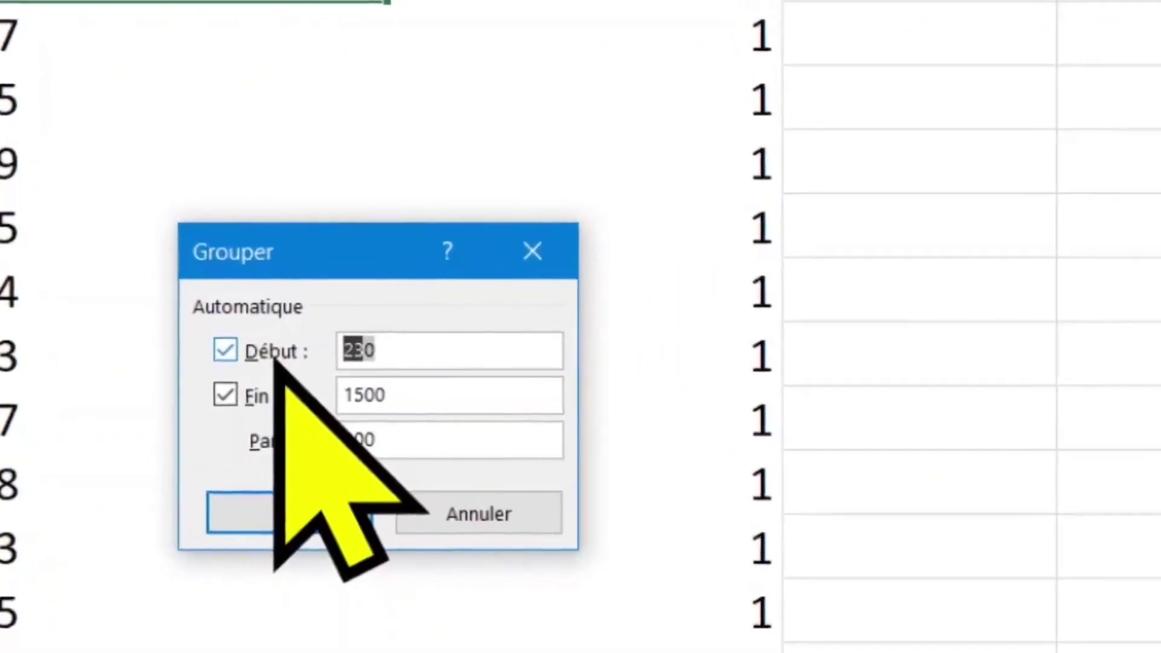
pyautogui.write('200')
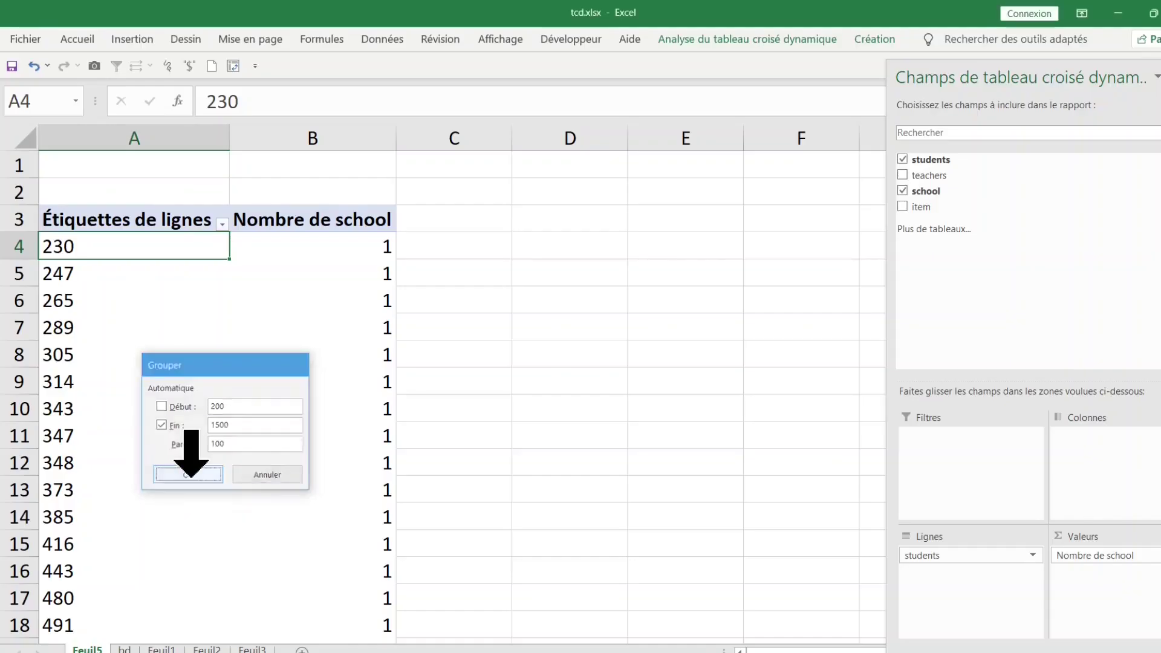
pyautogui.click(481, 577)
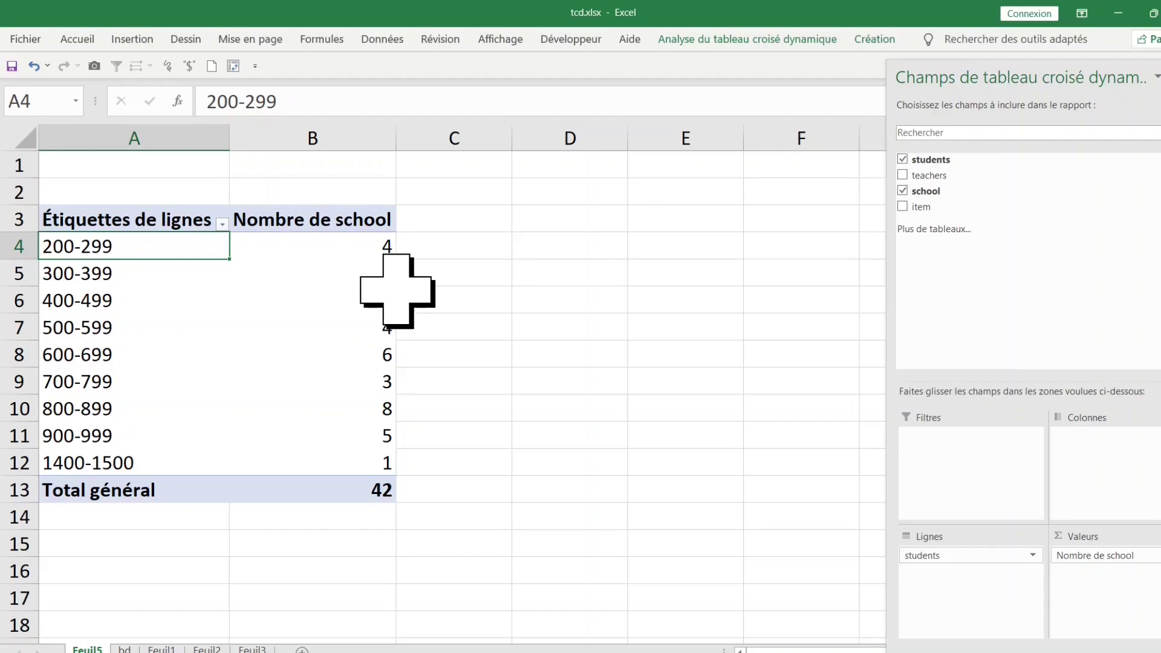
pyautogui.click(342, 439)
# Ungroup the student number ranges in the pivot table's row labels
pyautogui.click(83, 308)
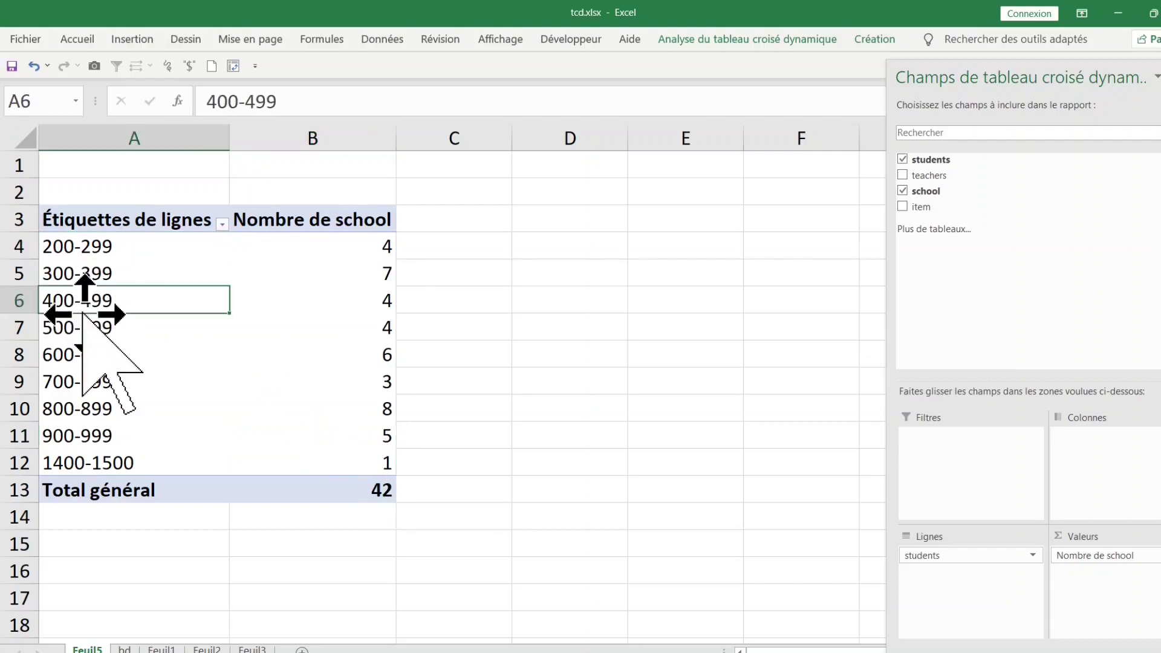
pyautogui.rightClick(94, 304)
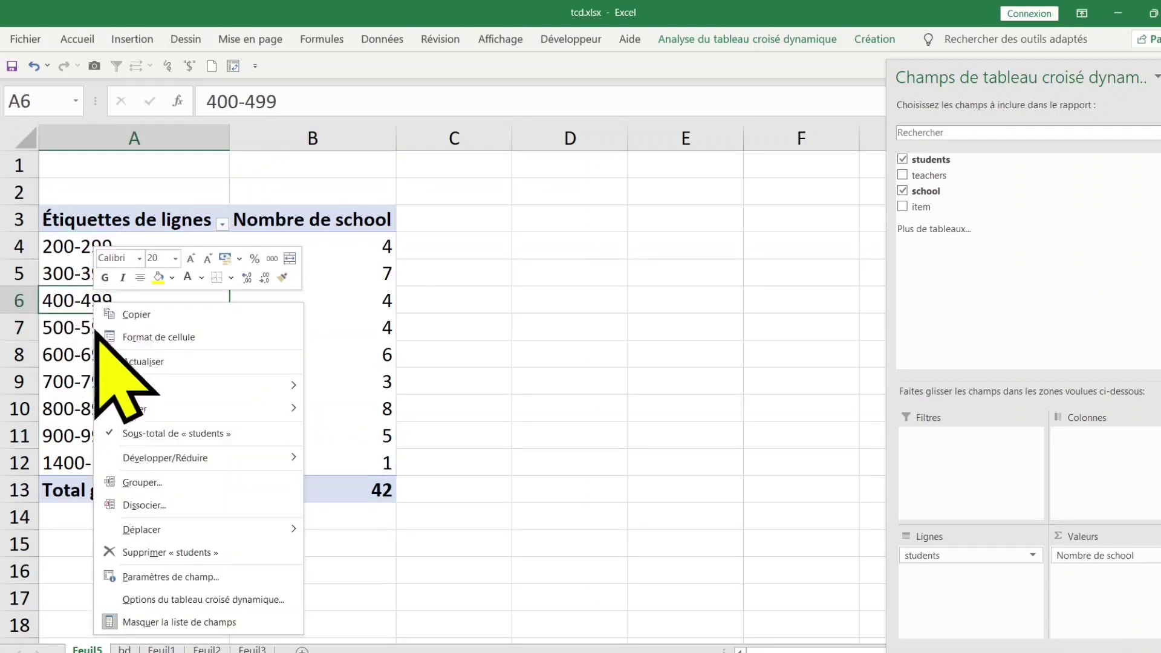
pyautogui.click(159, 504)
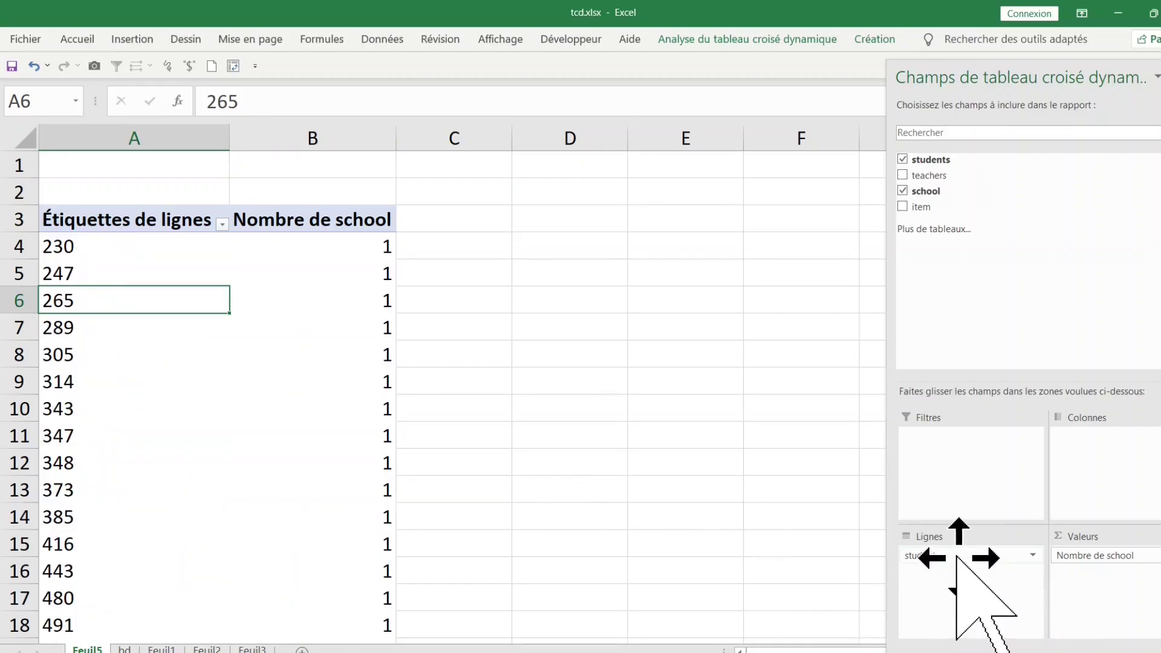
# Remove the students and school fields from the pivot table, leaving its layout empty
pyautogui.moveTo(956, 558); pyautogui.dragTo(776, 473)
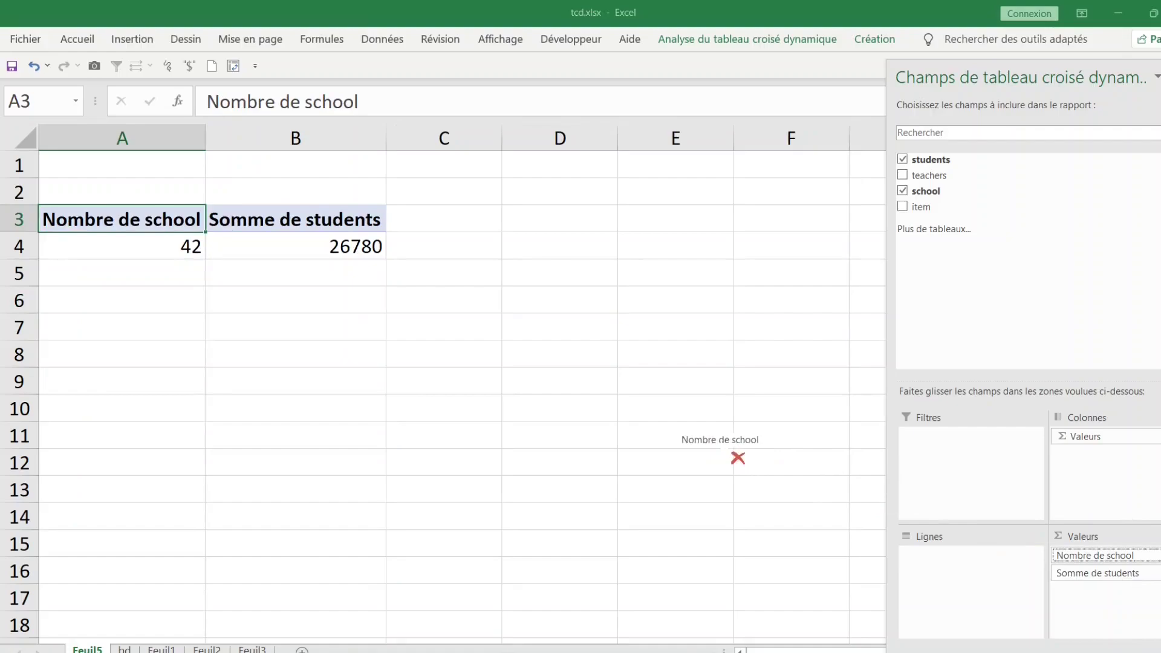
pyautogui.moveTo(738, 458); pyautogui.dragTo(720, 442)
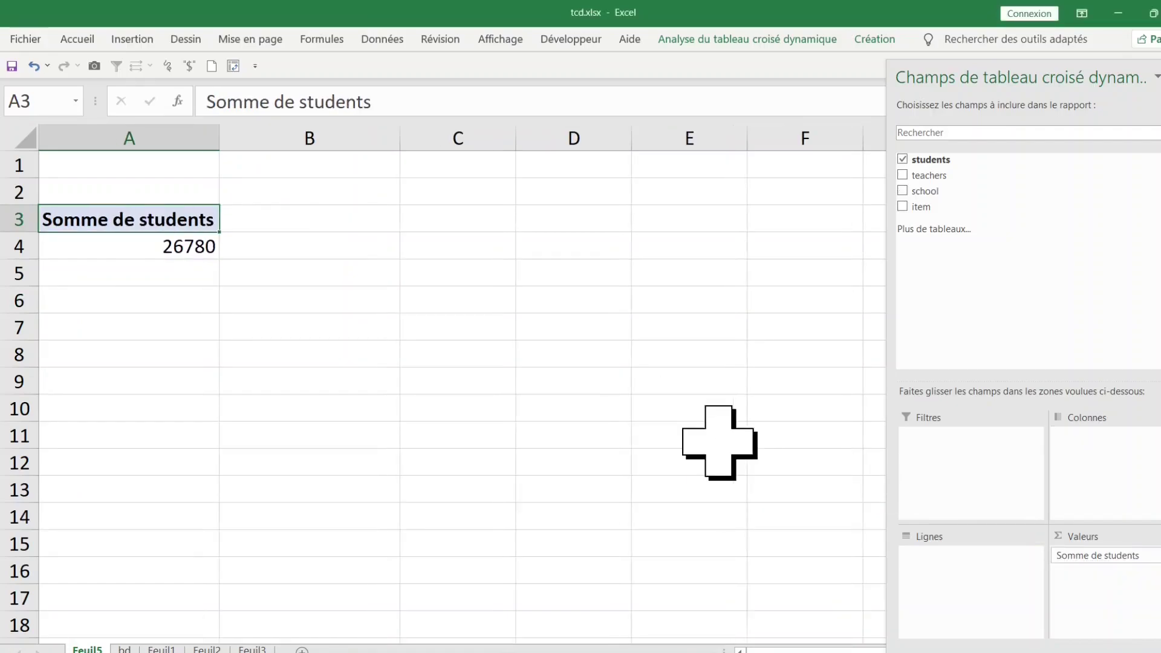
pyautogui.moveTo(1114, 555); pyautogui.dragTo(679, 407)
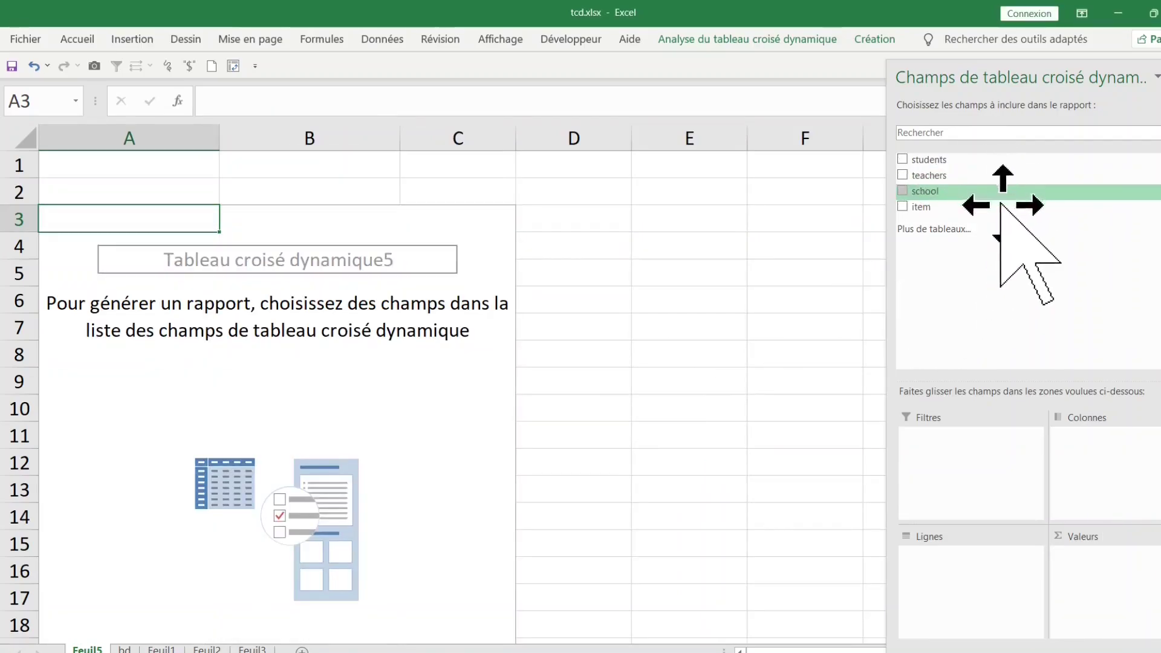
# Add the item field to the pivot table as a report filter and the school field to its rows
pyautogui.moveTo(986, 207); pyautogui.dragTo(991, 320)
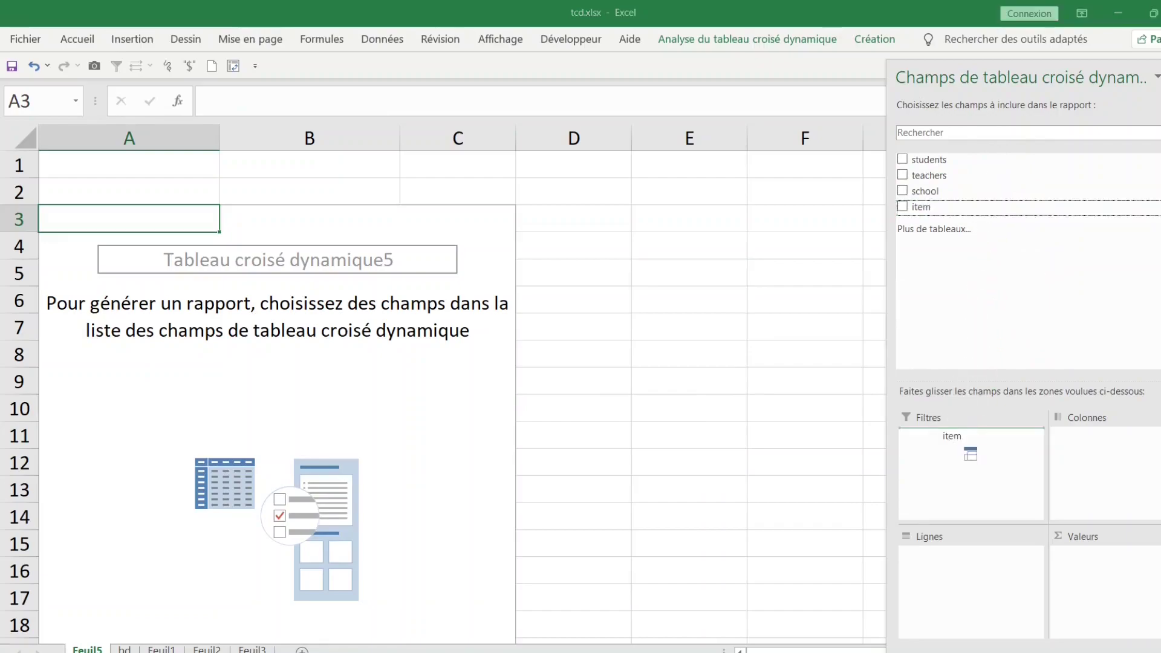
pyautogui.moveTo(961, 452); pyautogui.dragTo(952, 443)
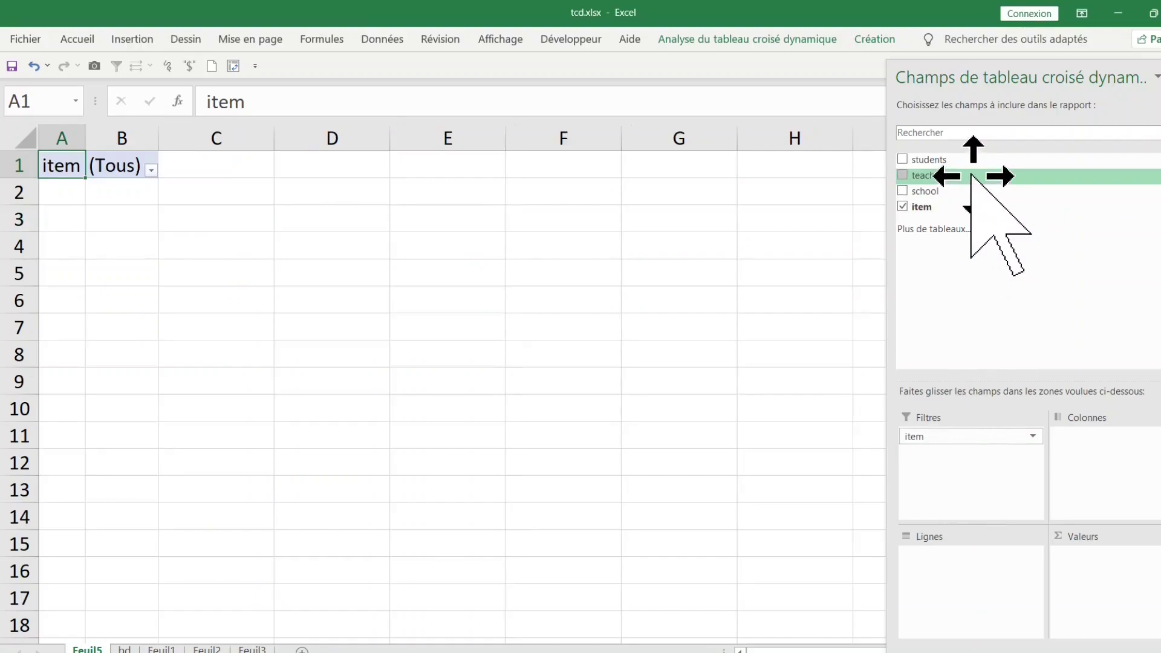
pyautogui.moveTo(933, 191); pyautogui.dragTo(940, 444)
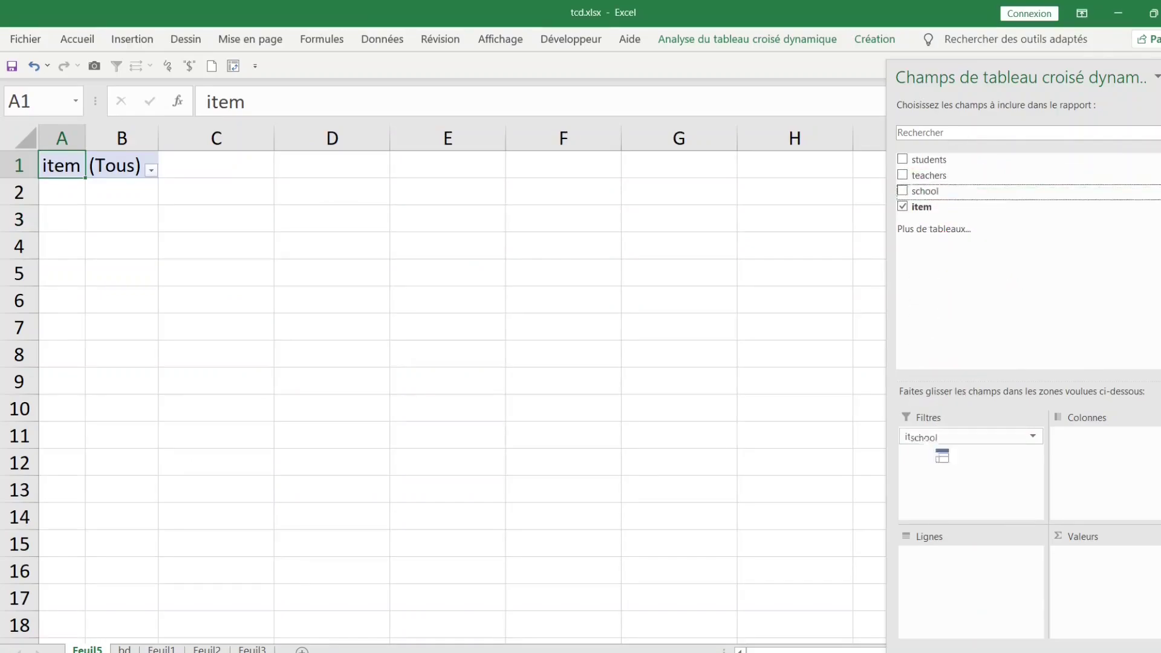
pyautogui.moveTo(942, 585); pyautogui.dragTo(930, 578)
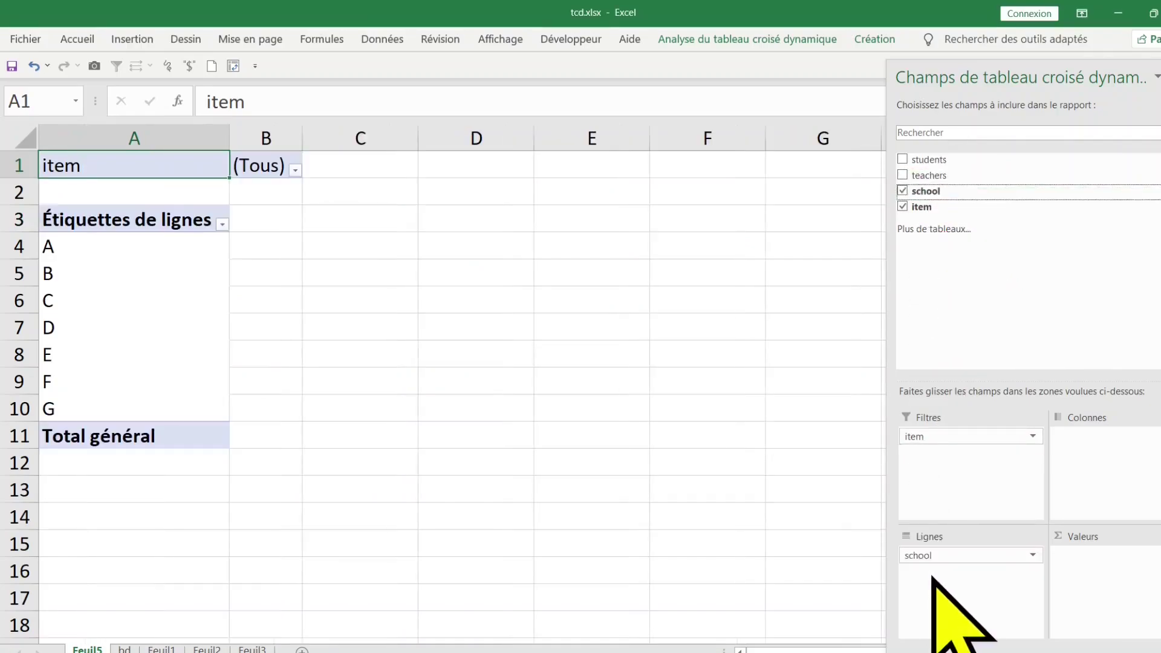
# Add the teachers and students fields to the pivot table's values as sums
pyautogui.moveTo(960, 175); pyautogui.dragTo(1097, 547)
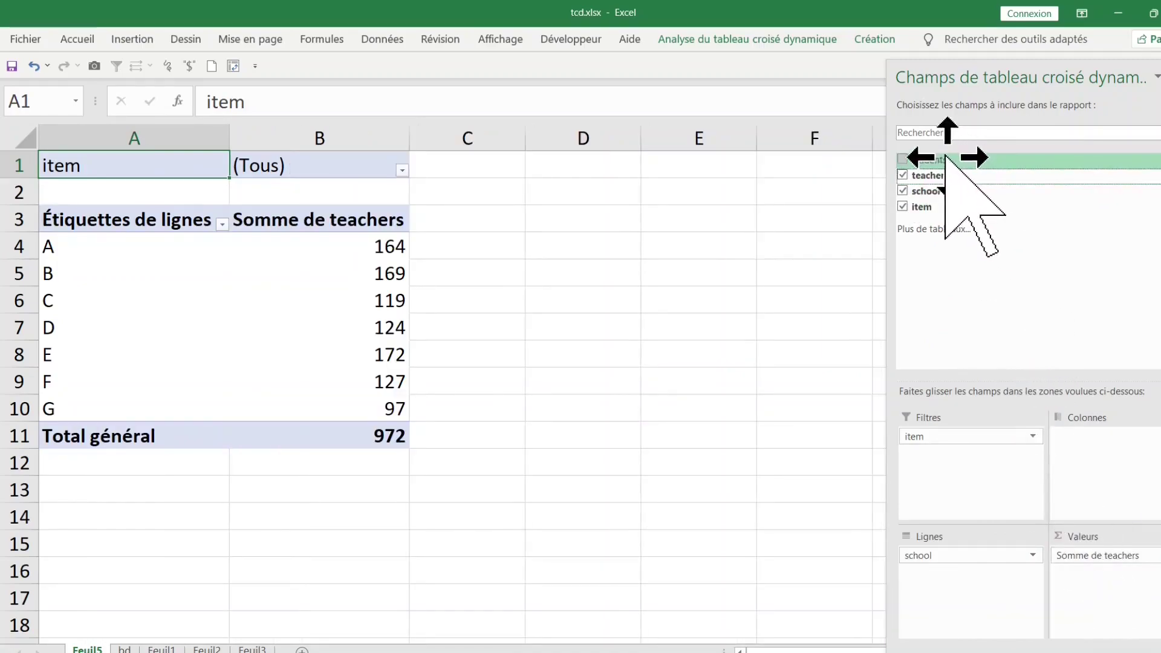
pyautogui.moveTo(947, 159); pyautogui.dragTo(1087, 476)
pyautogui.moveTo(1129, 604); pyautogui.dragTo(1136, 617)
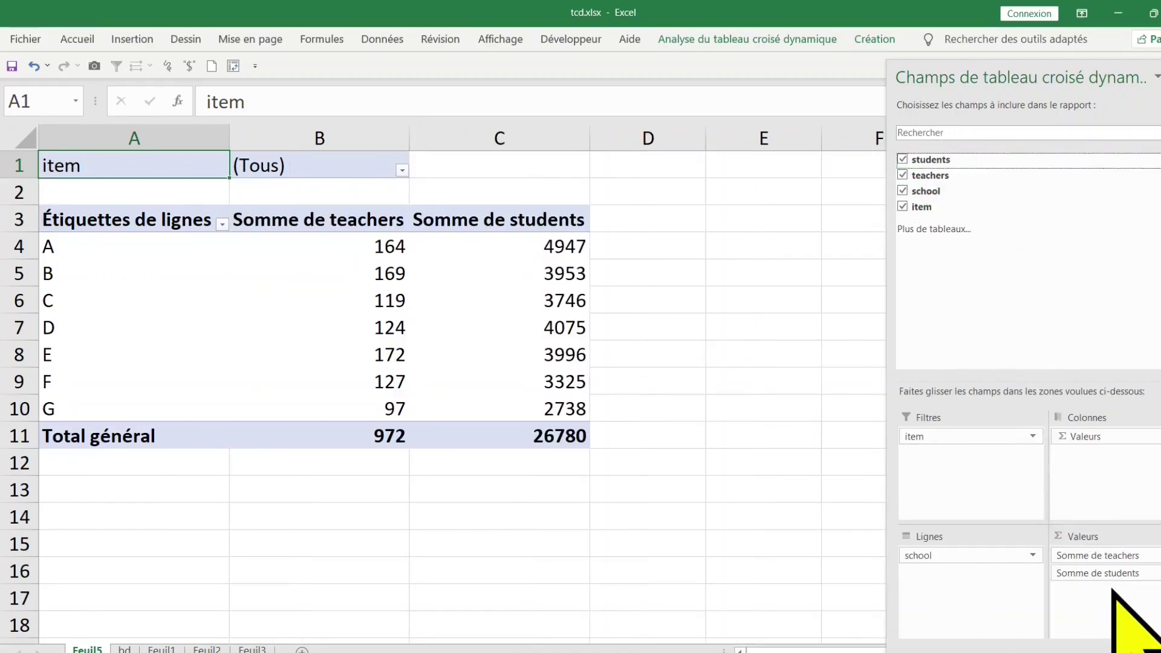
# Filter the pivot table to the English item
pyautogui.click(416, 324)
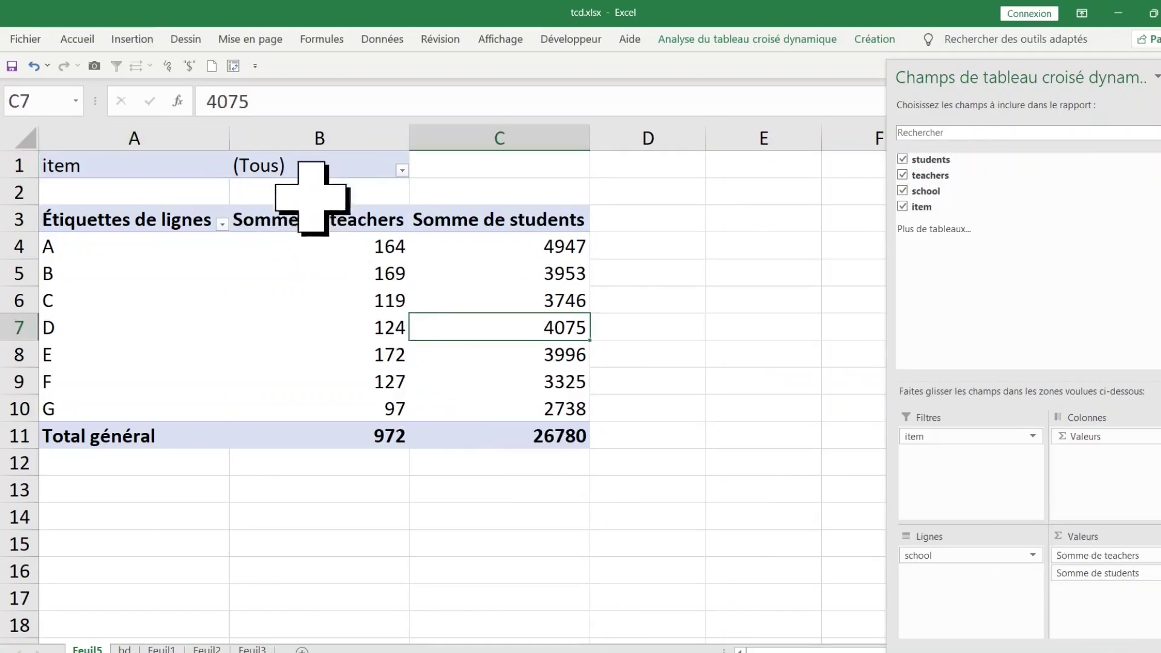
pyautogui.click(403, 170)
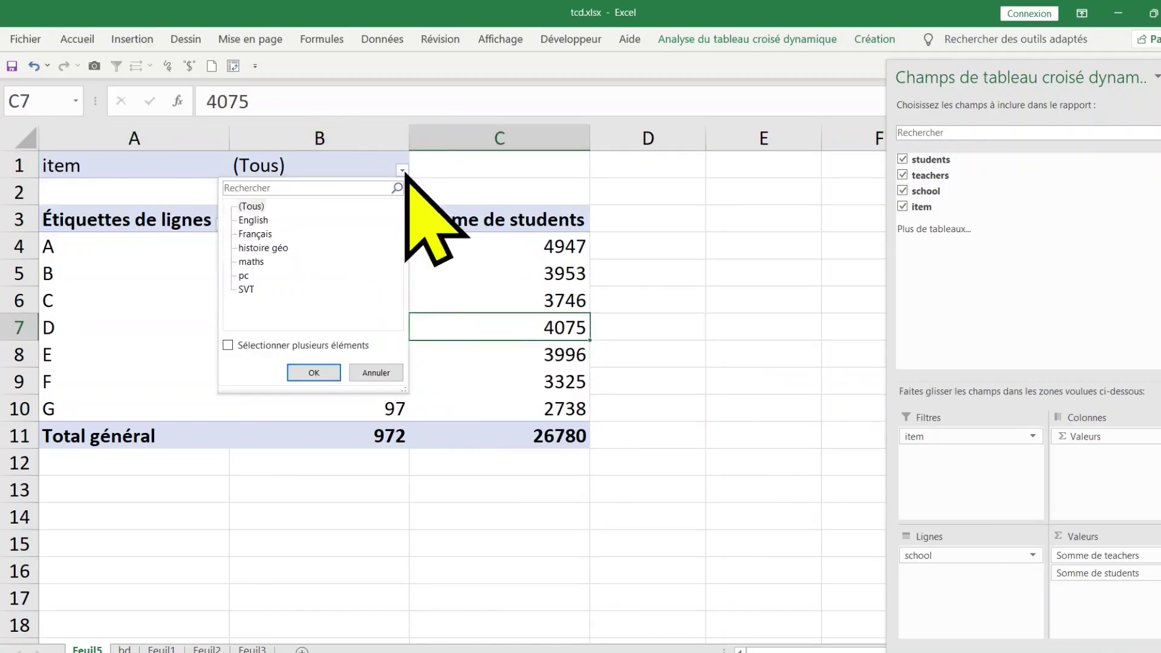
pyautogui.click(253, 220)
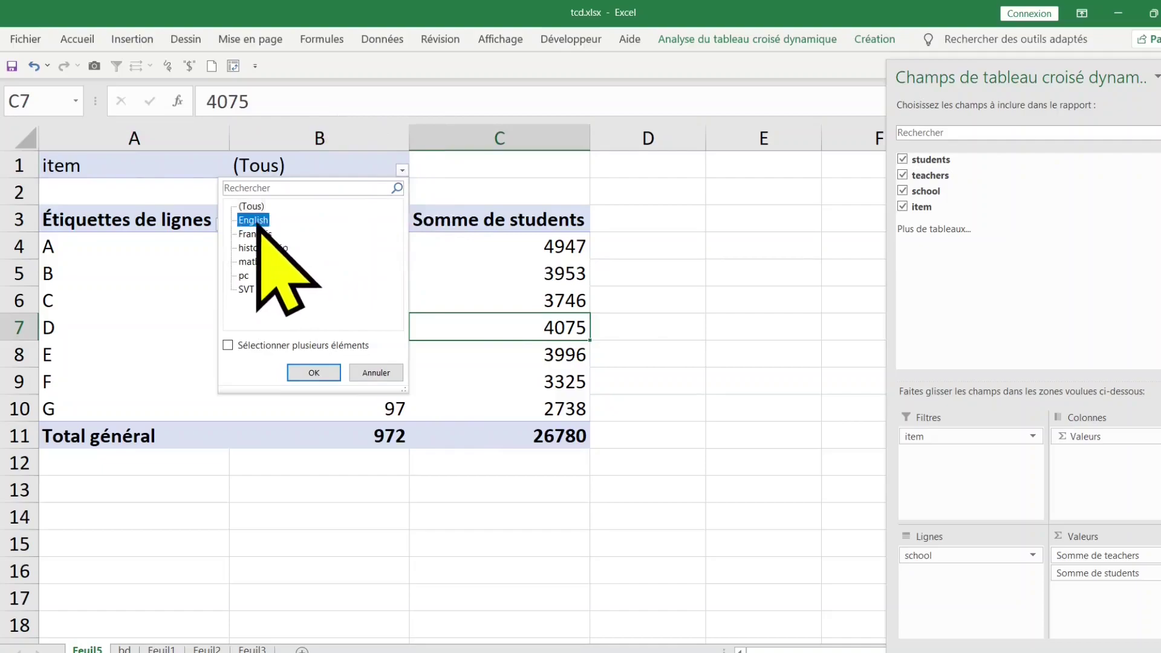
pyautogui.click(312, 374)
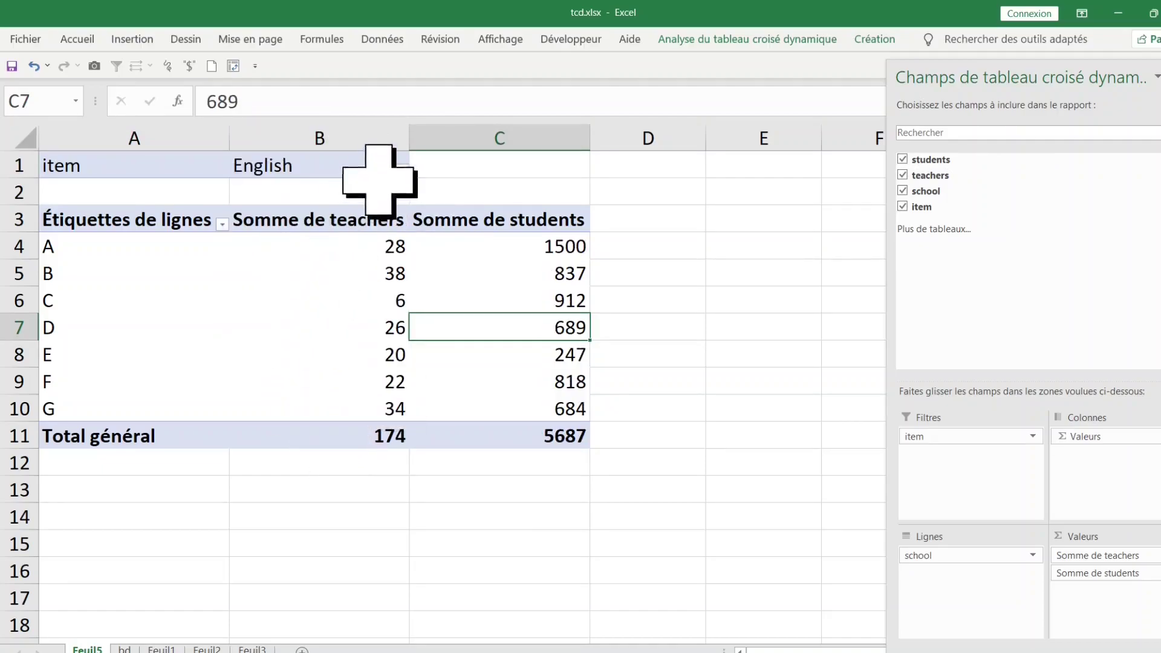
# Switch the item report filter to Français
pyautogui.click(402, 171)
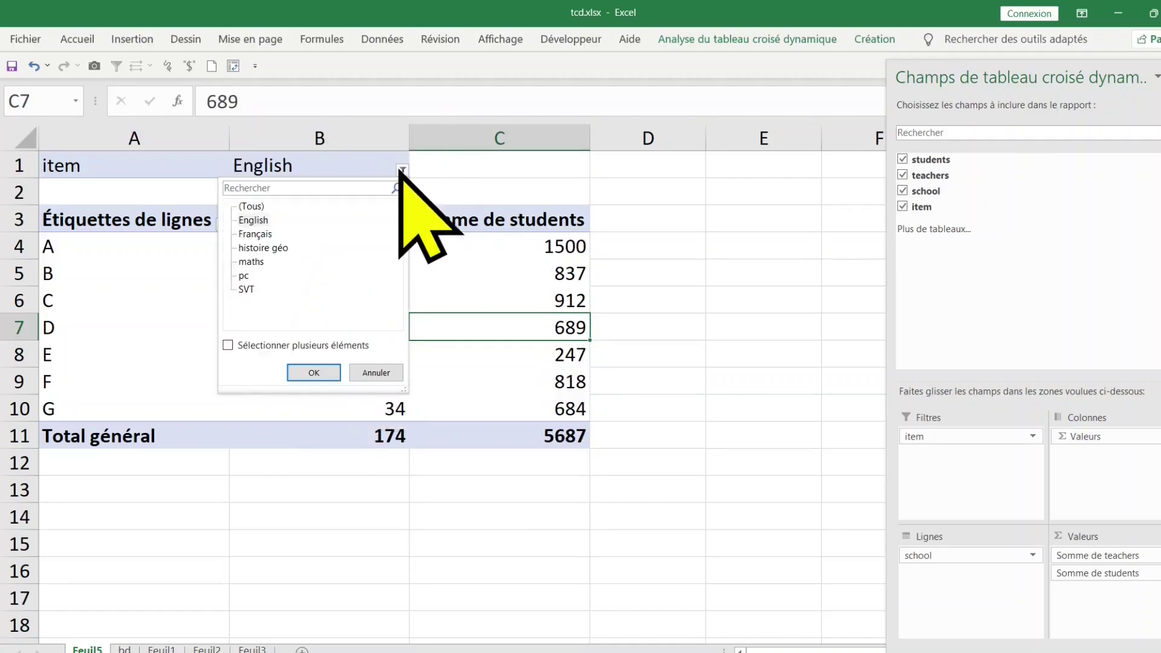
pyautogui.click(254, 234)
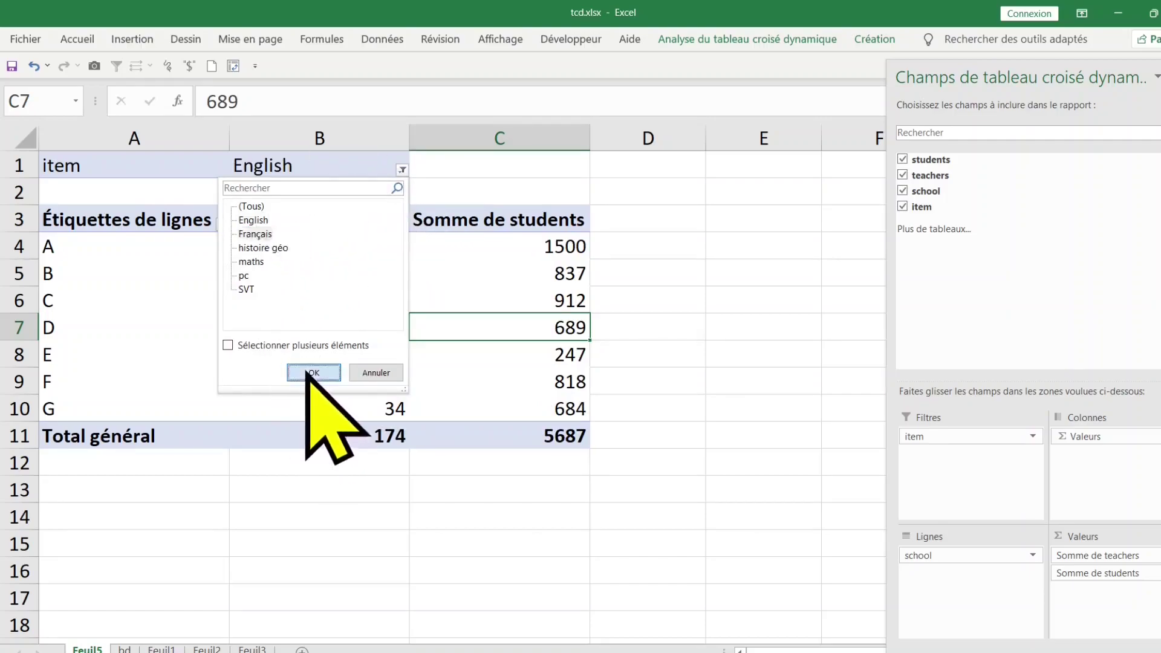
pyautogui.click(312, 373)
pyautogui.click(296, 273)
# Enable multiple selection in the item filter and include English together with Français
pyautogui.click(402, 171)
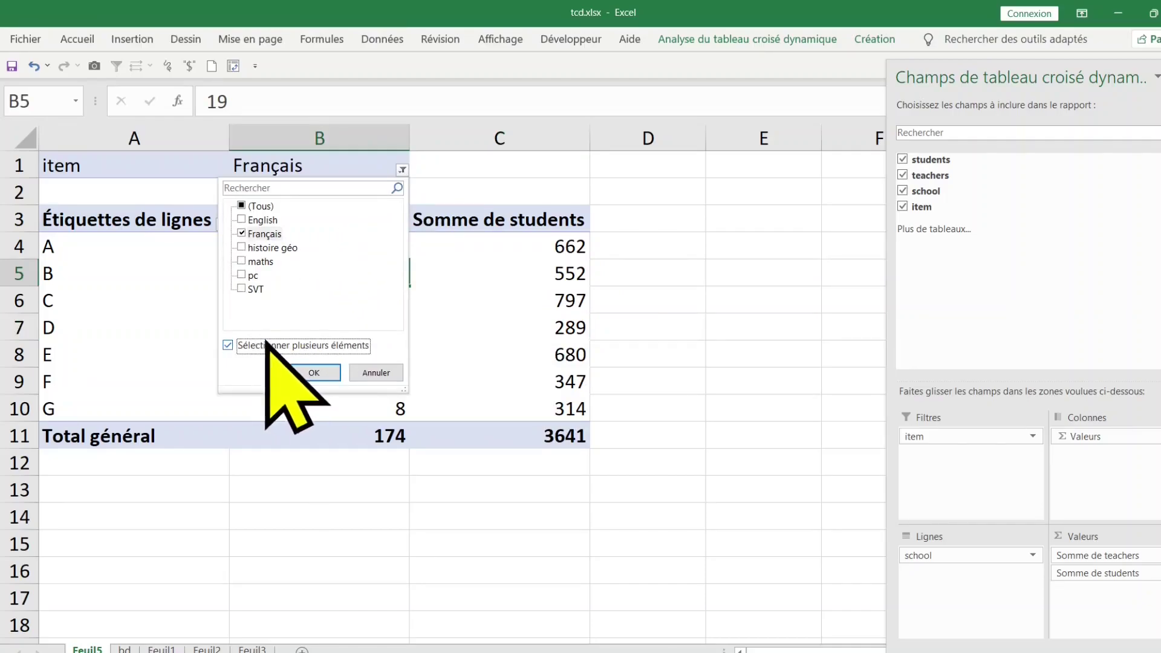
pyautogui.click(254, 219)
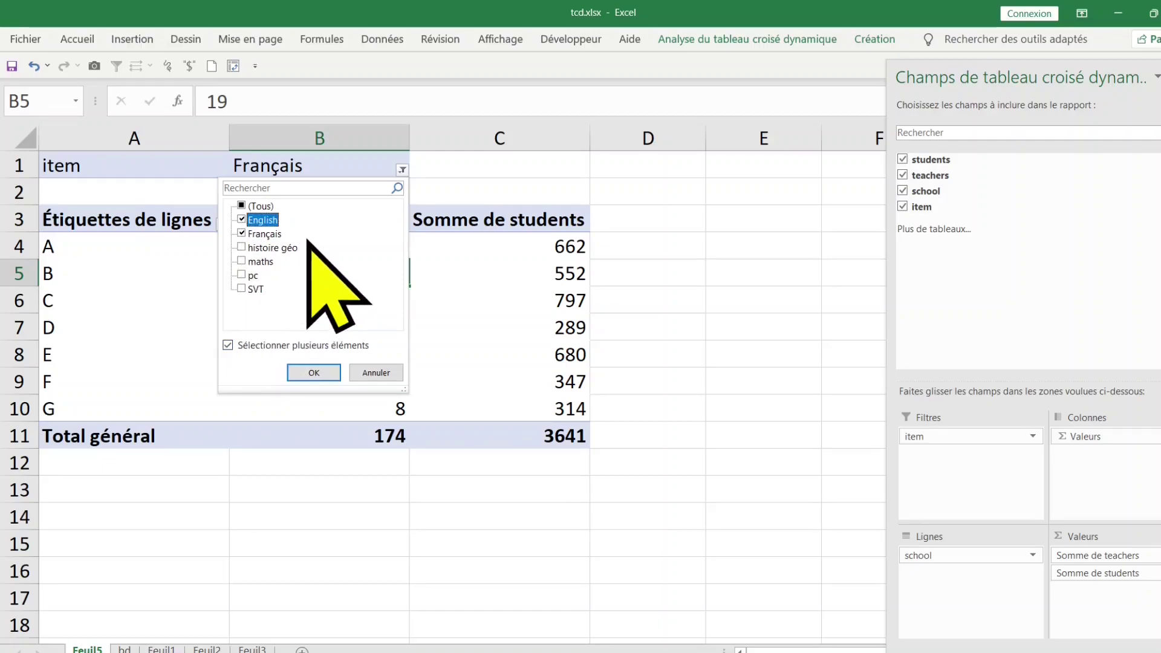
pyautogui.click(314, 372)
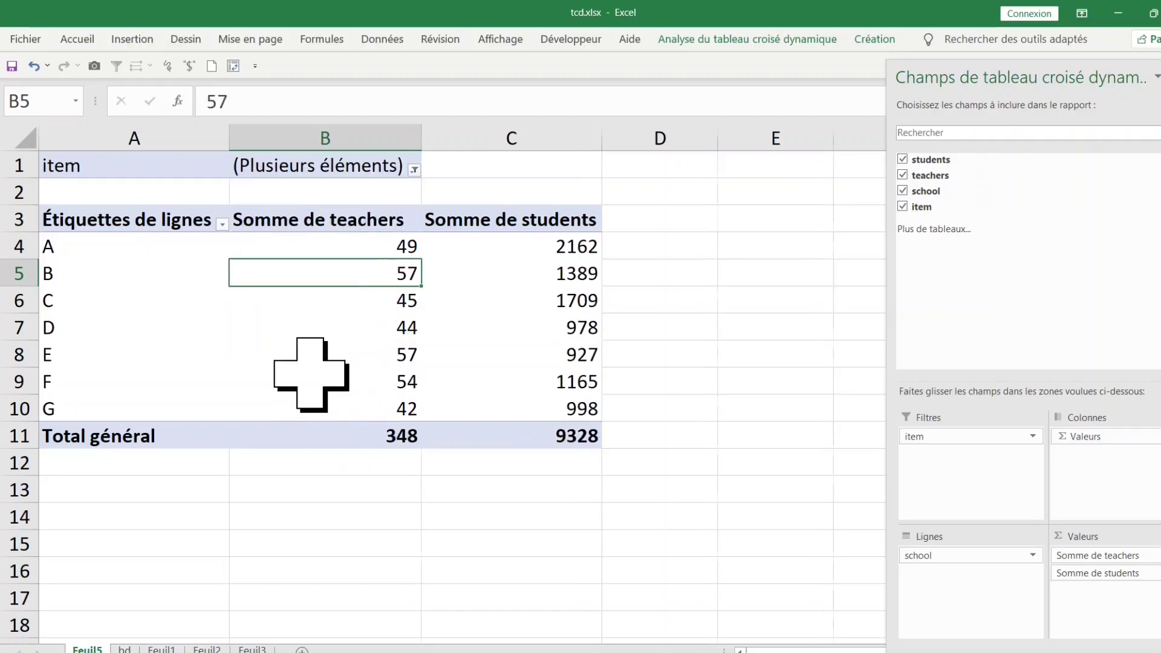
# Change the item filter's selection to only maths, pc and SVT
pyautogui.click(415, 170)
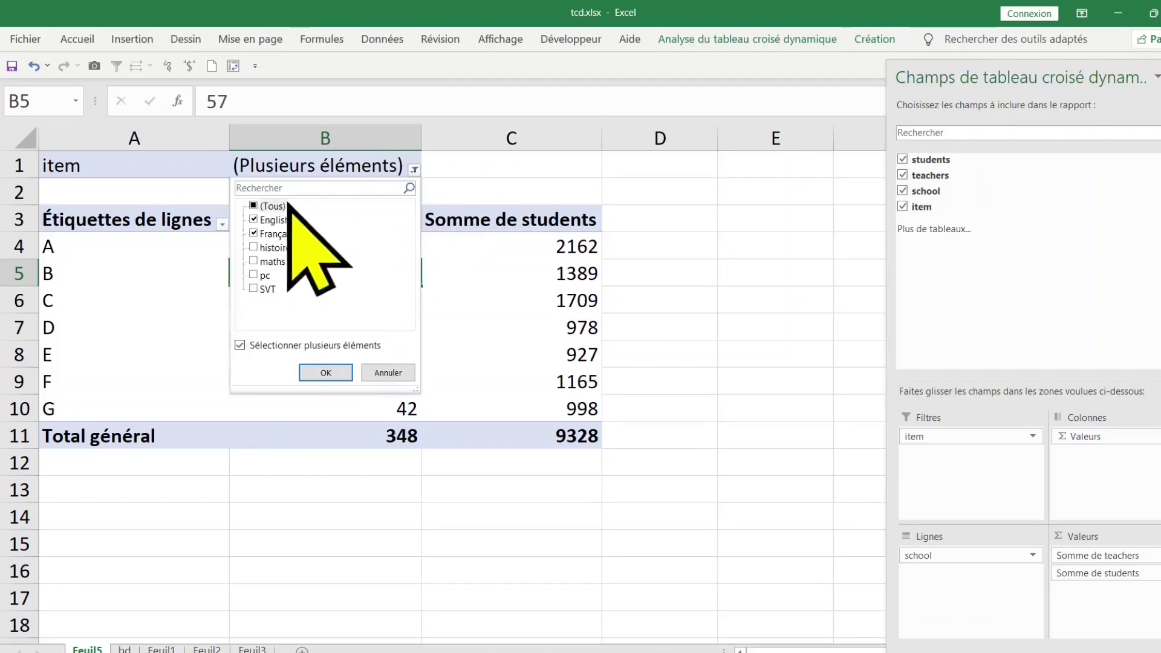
pyautogui.click(254, 206)
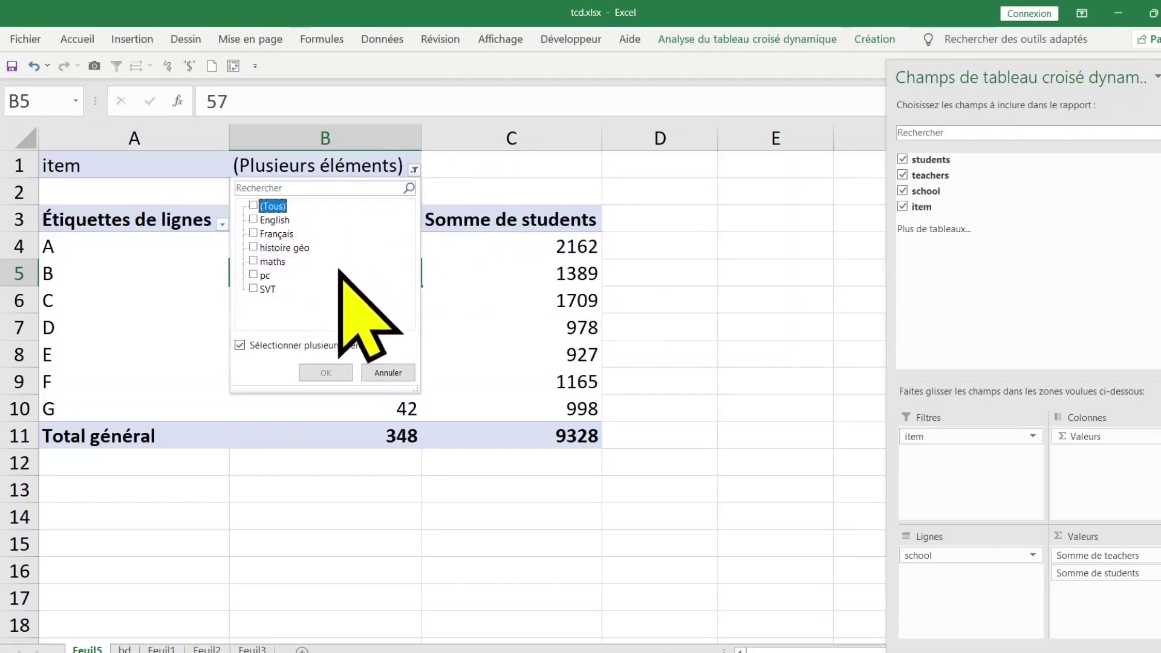
pyautogui.click(253, 276)
pyautogui.click(253, 262)
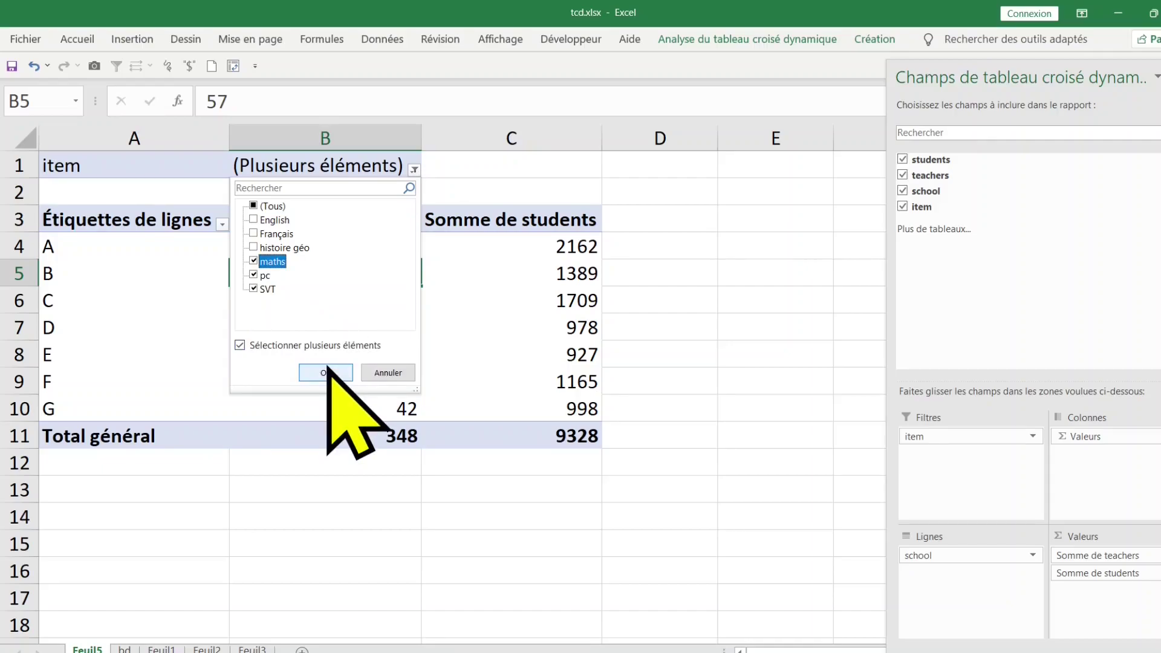
pyautogui.click(328, 370)
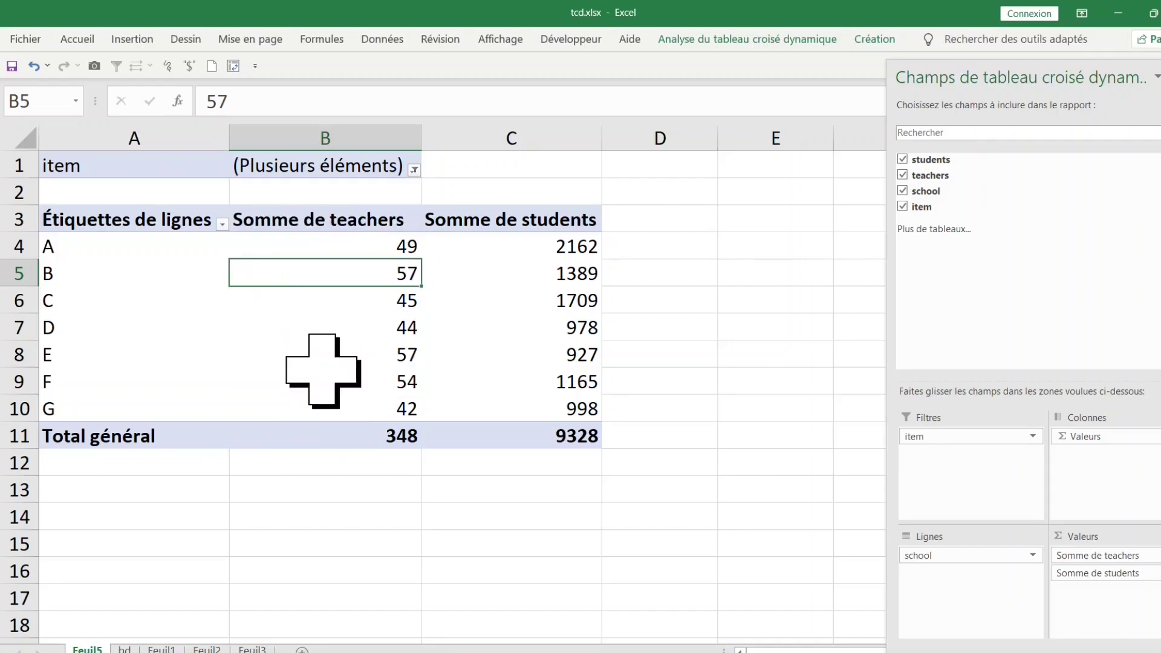
# Reset the item report filter to include all items
pyautogui.click(414, 170)
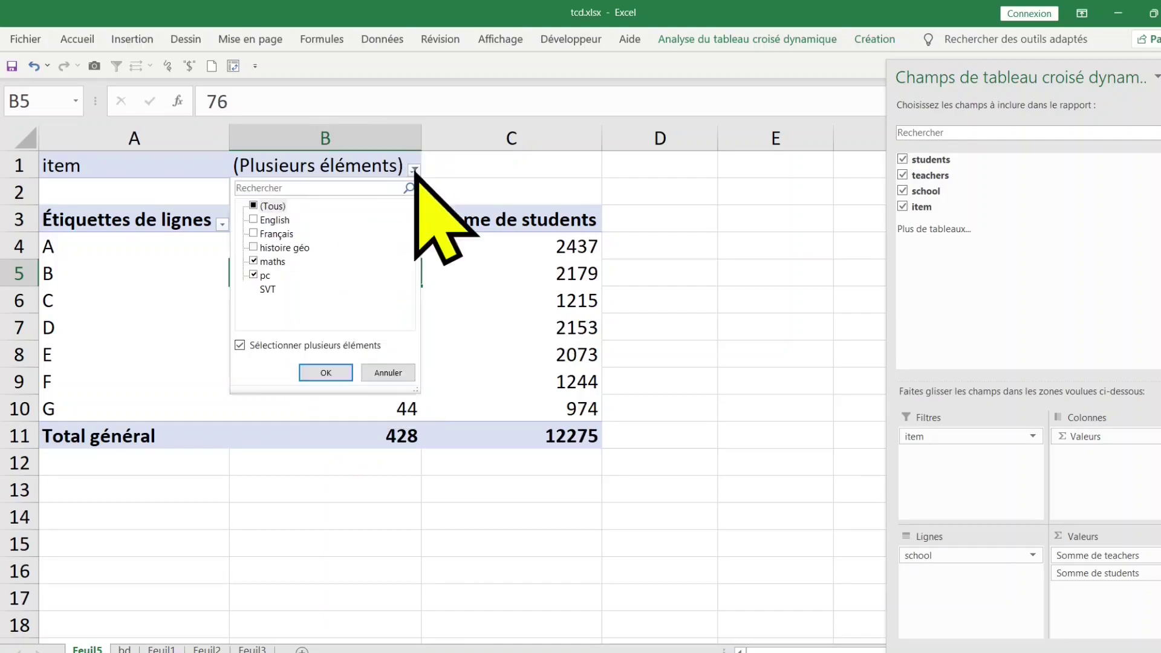
pyautogui.click(254, 206)
pyautogui.click(326, 372)
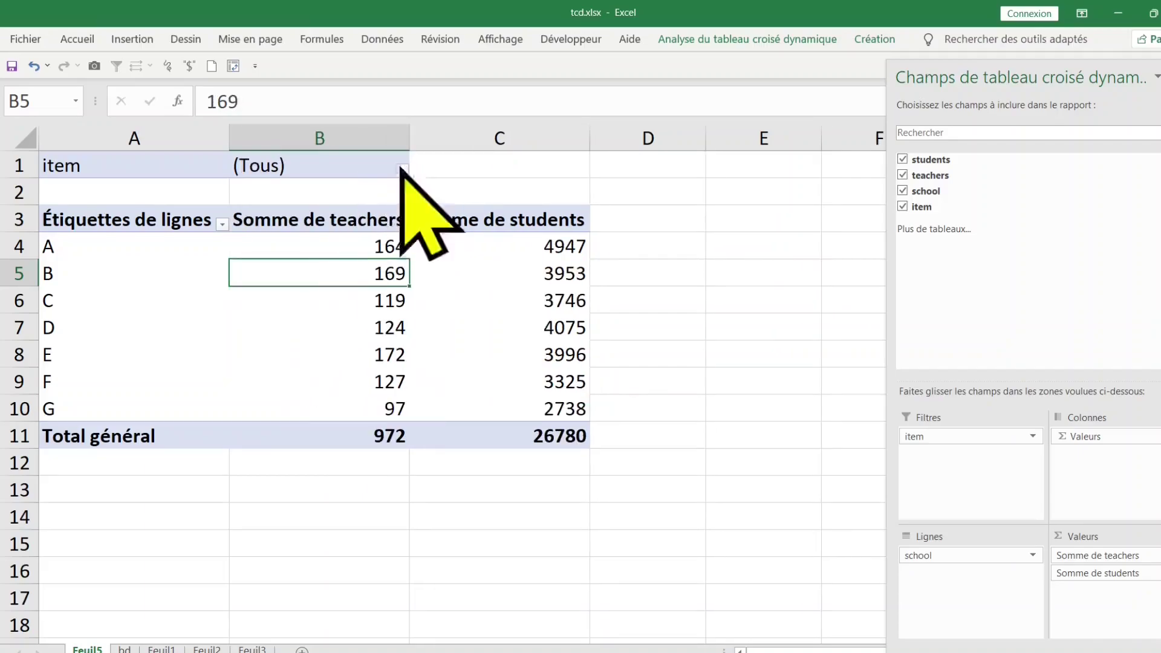
pyautogui.click(293, 330)
pyautogui.click(228, 229)
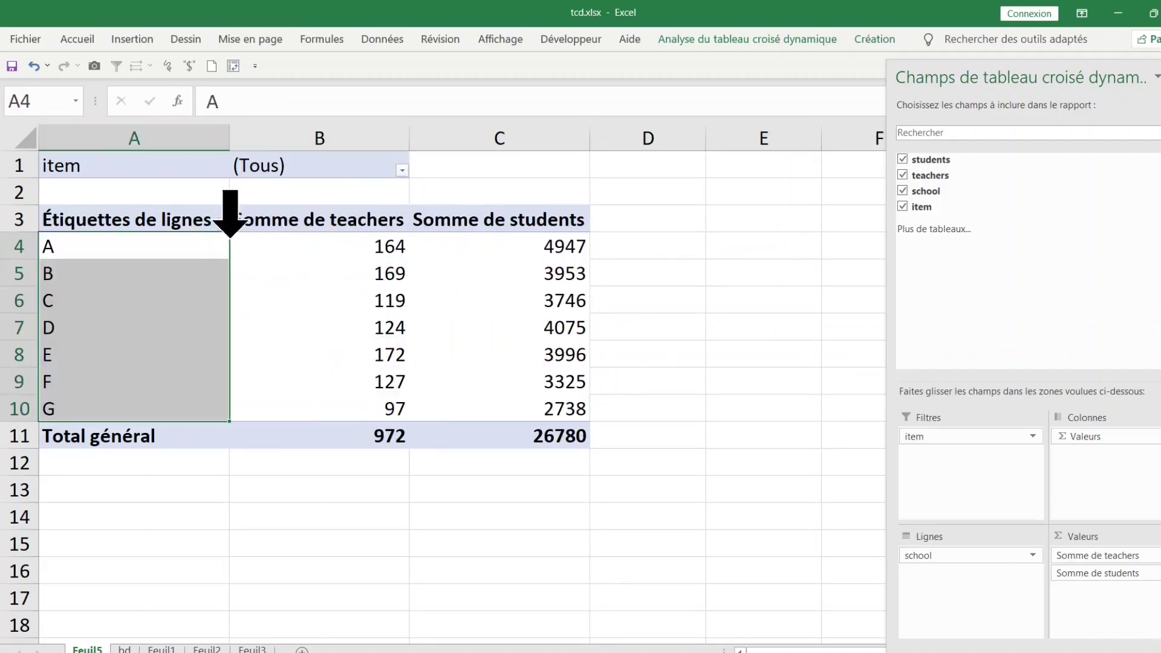
pyautogui.click(375, 254)
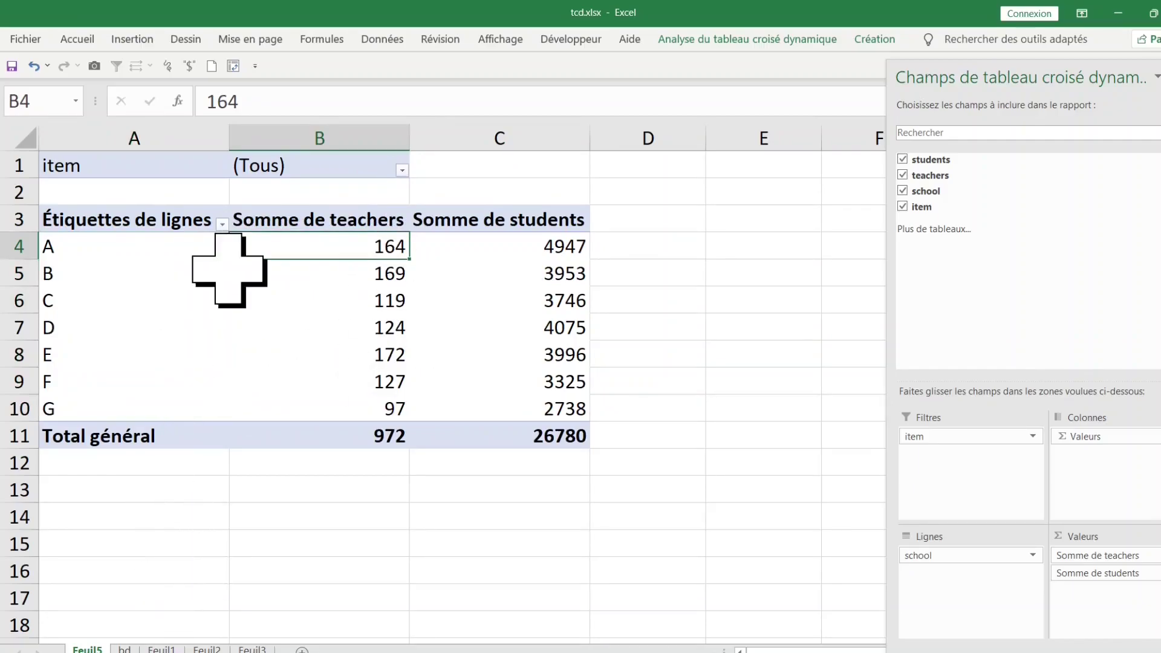
pyautogui.click(402, 171)
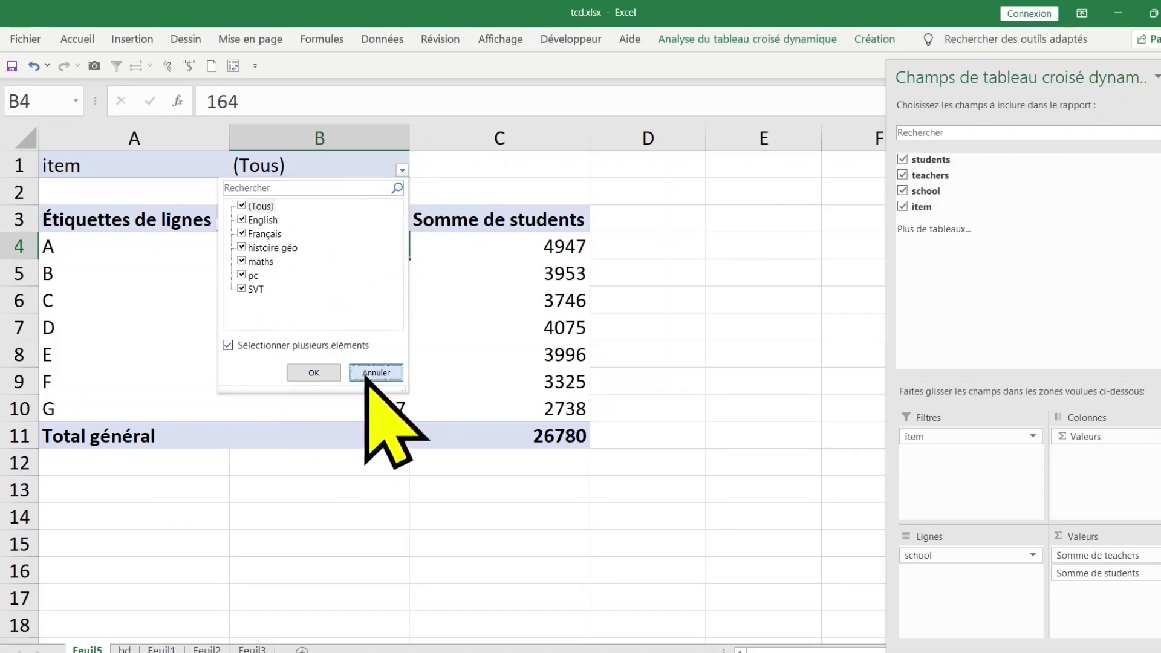
# Generate a separate report filter page for each value of the item field from the pivot table
pyautogui.click(375, 372)
pyautogui.click(300, 332)
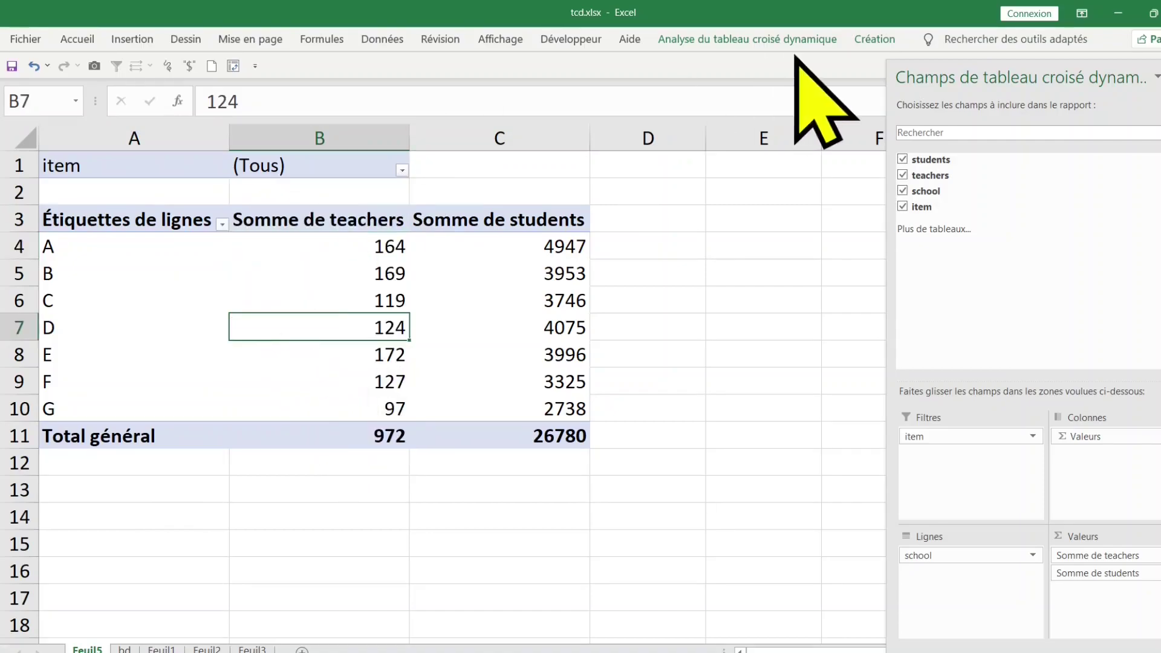
pyautogui.click(751, 38)
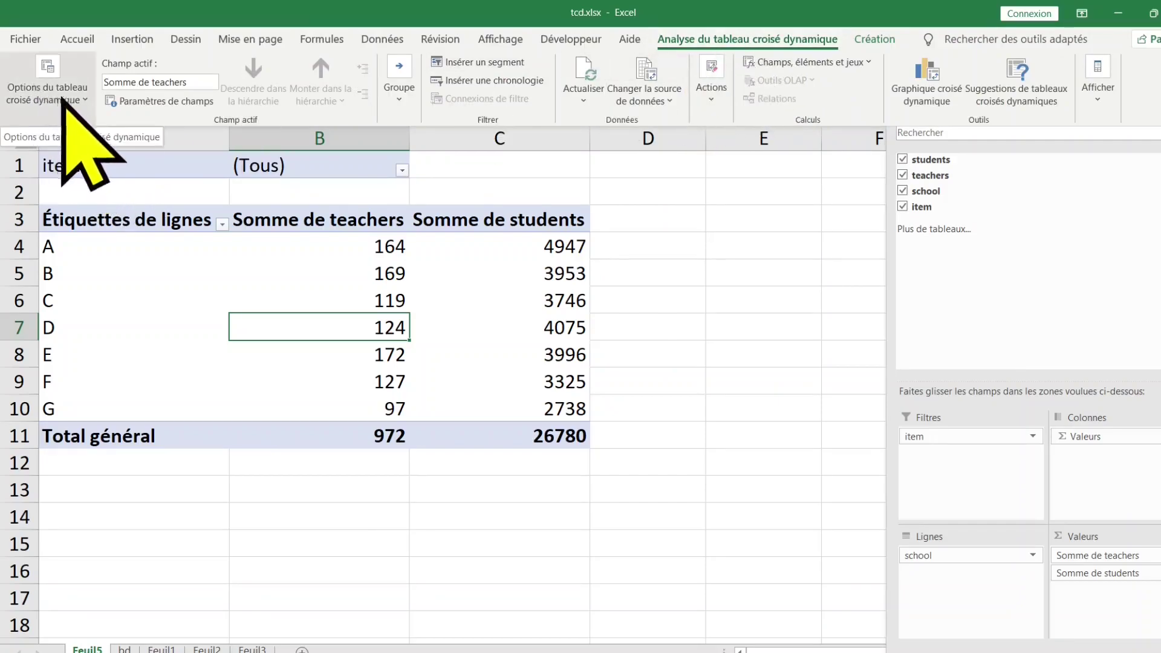
pyautogui.click(85, 103)
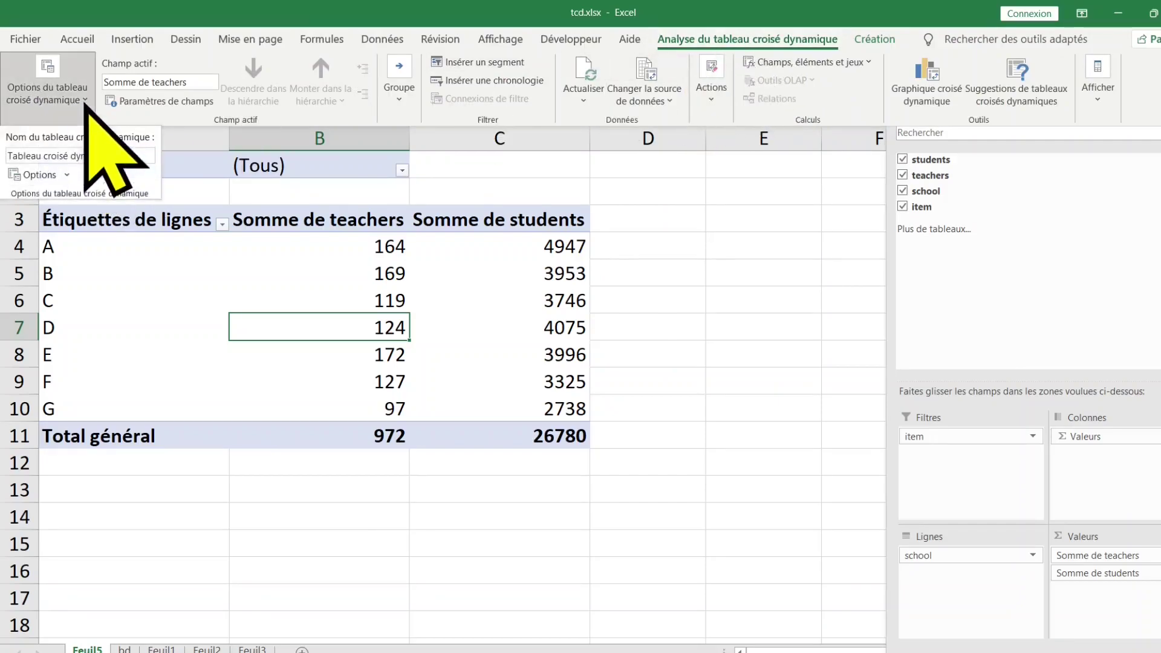
pyautogui.click(70, 176)
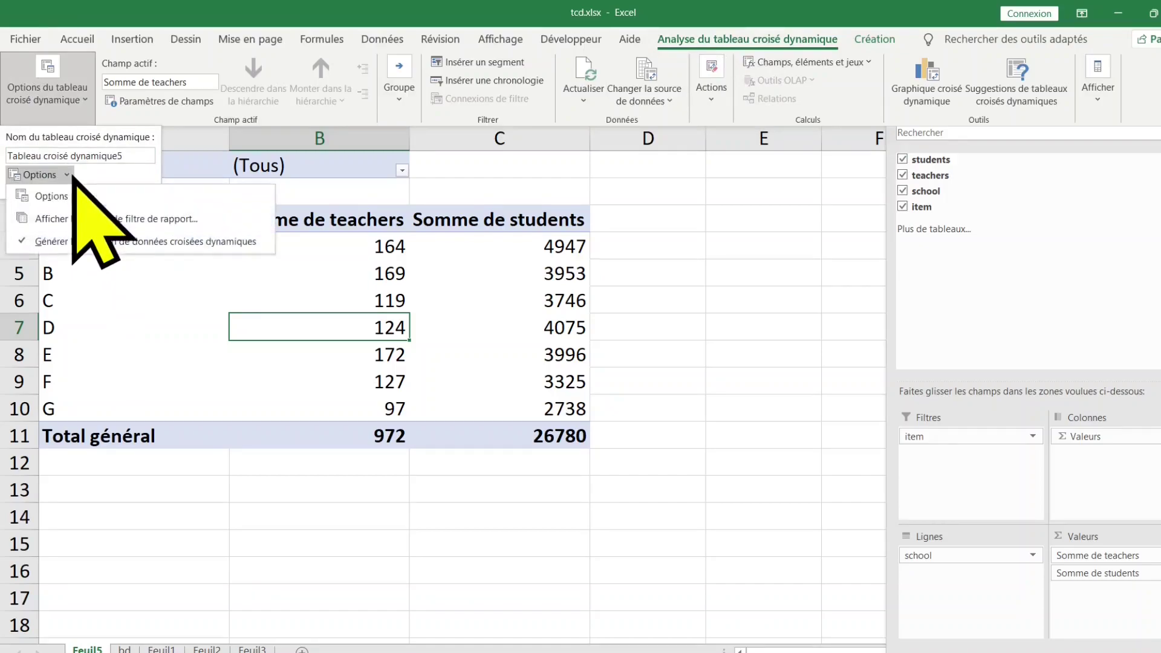
pyautogui.click(115, 222)
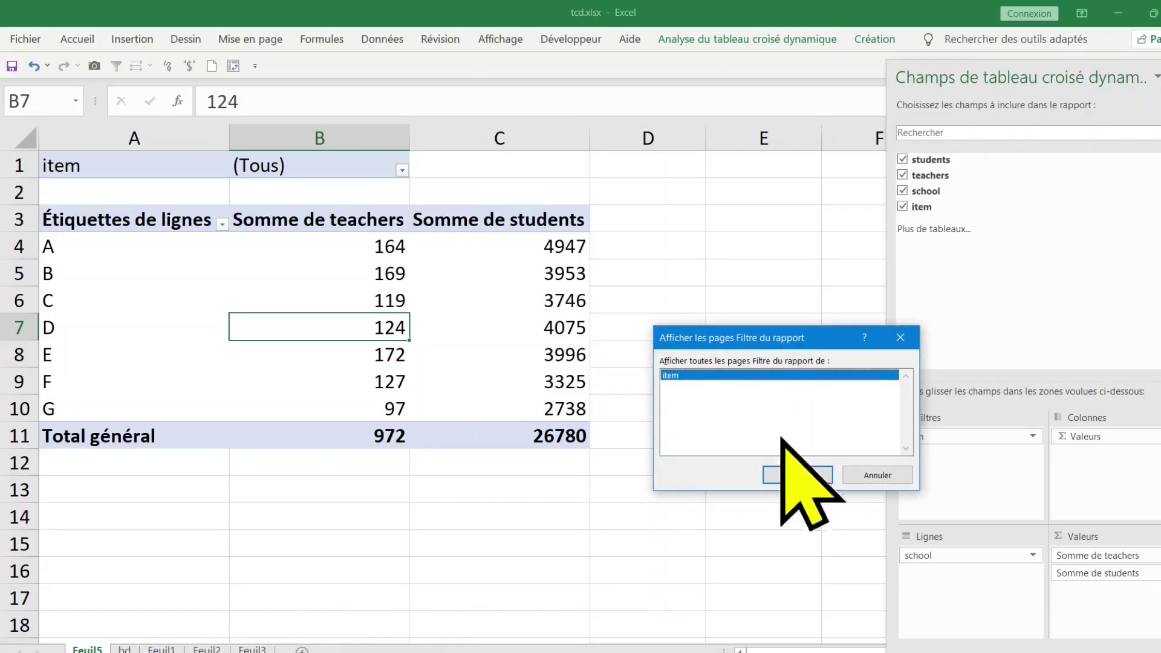
pyautogui.click(786, 475)
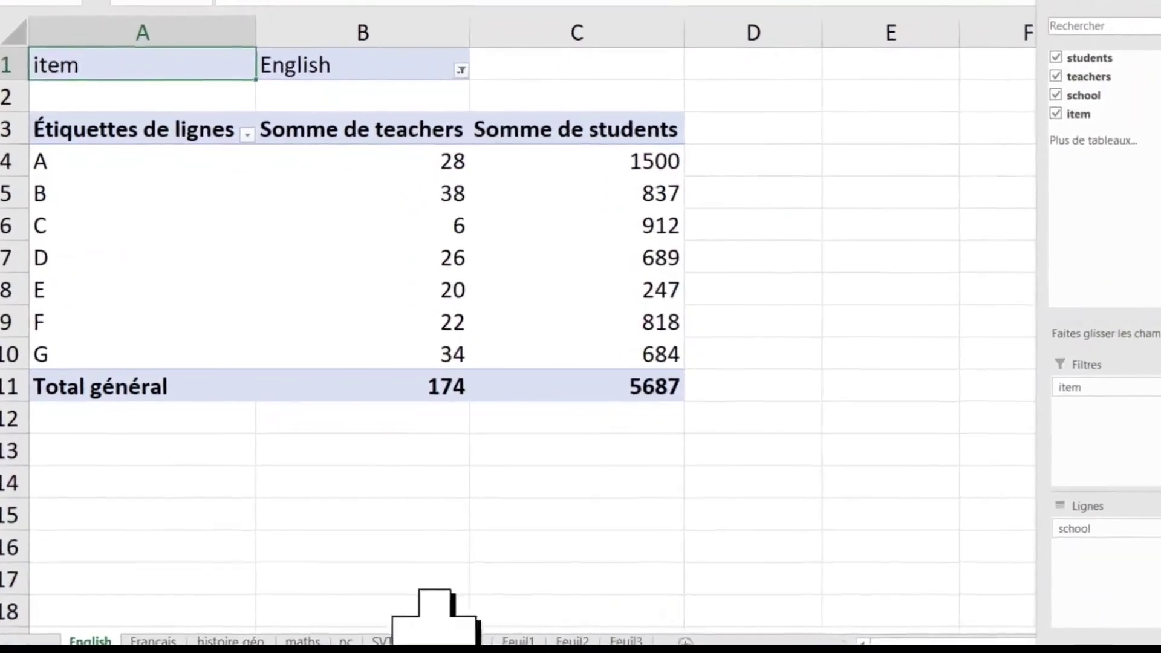
# Review the item report sheets from Français through SVT and the source pivot on Feuil5, ending back at English
pyautogui.click(149, 645)
pyautogui.click(230, 644)
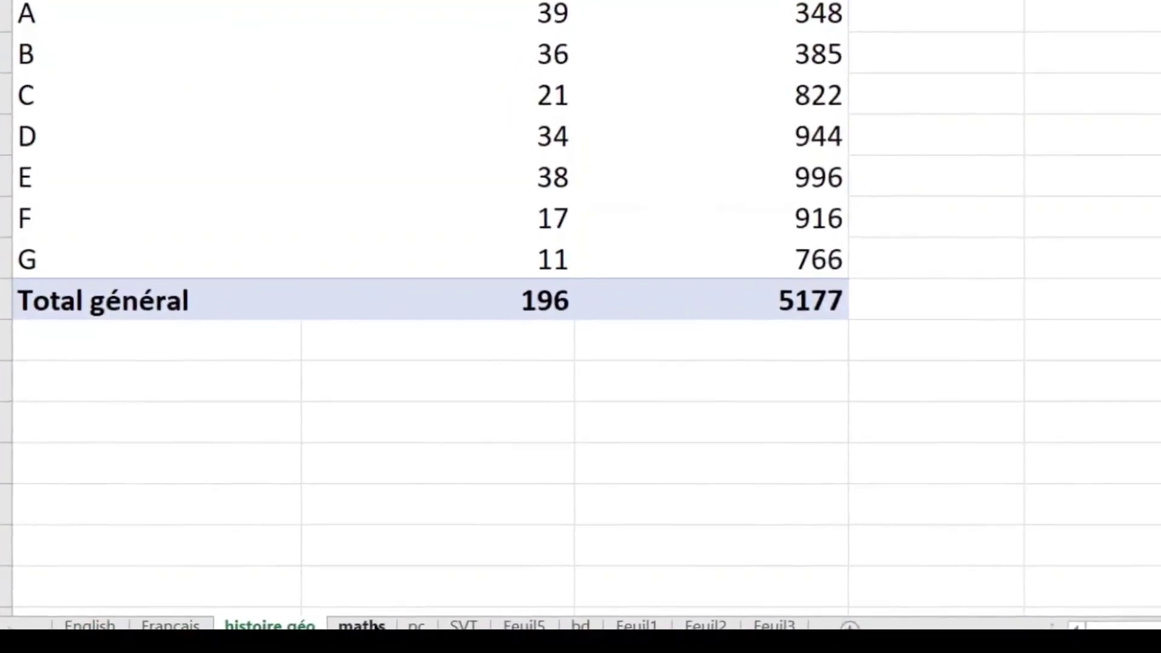
pyautogui.click(346, 630)
pyautogui.click(398, 630)
pyautogui.click(443, 630)
pyautogui.click(606, 614)
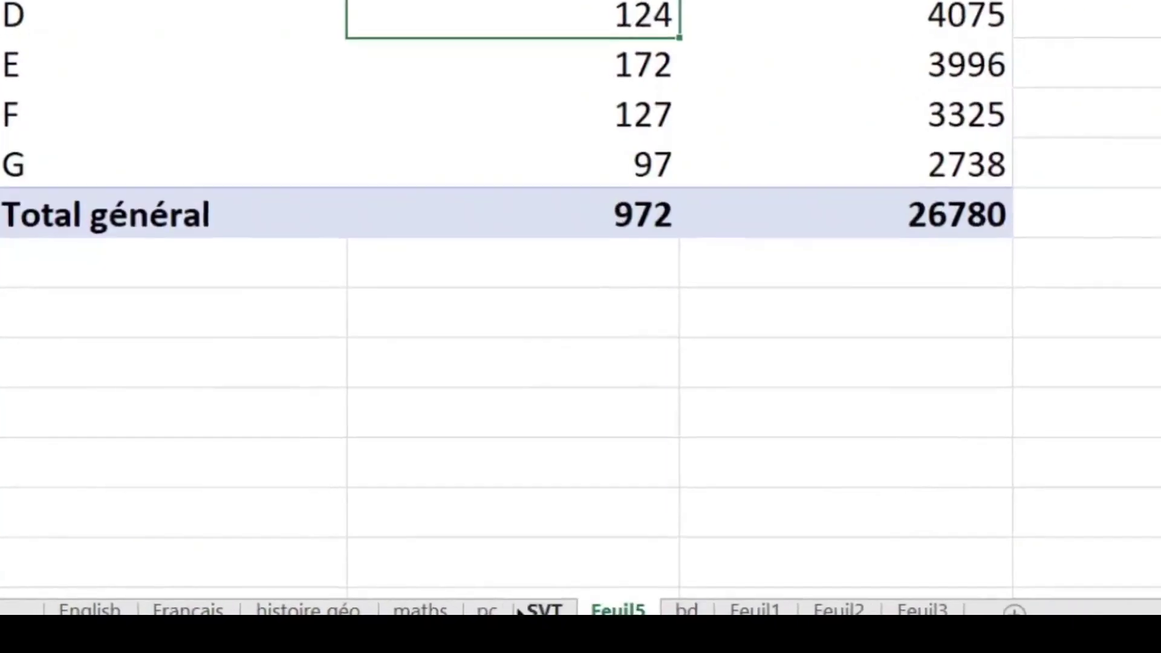
pyautogui.click(523, 614)
pyautogui.click(405, 614)
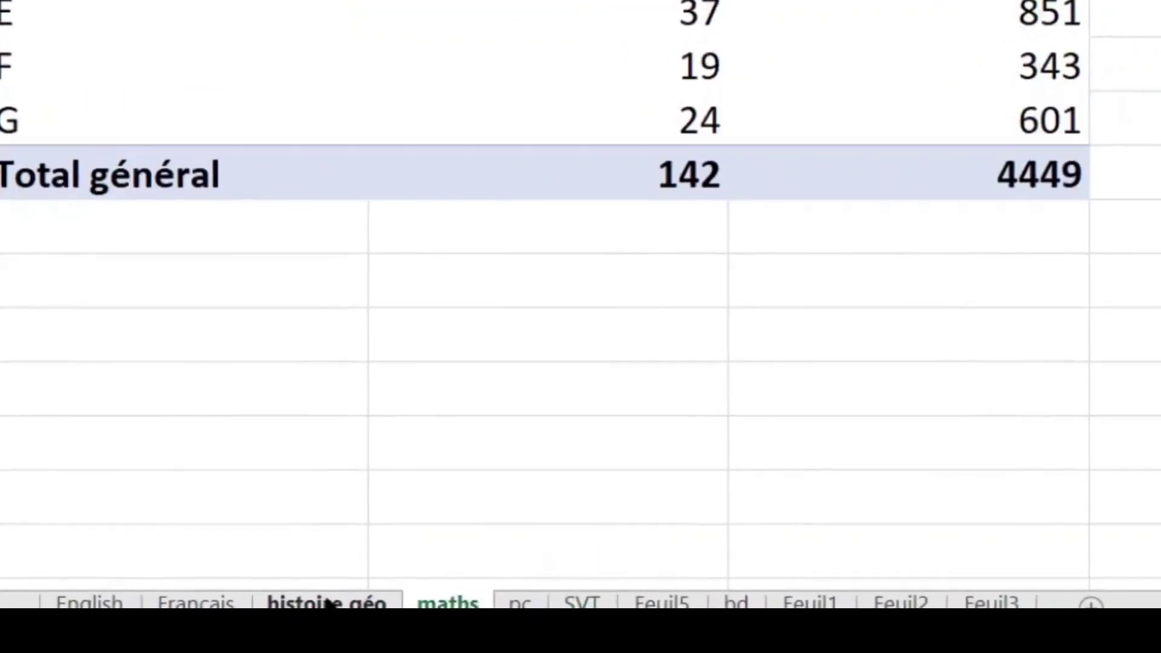
pyautogui.click(326, 603)
pyautogui.click(202, 603)
pyautogui.click(90, 603)
pyautogui.click(484, 380)
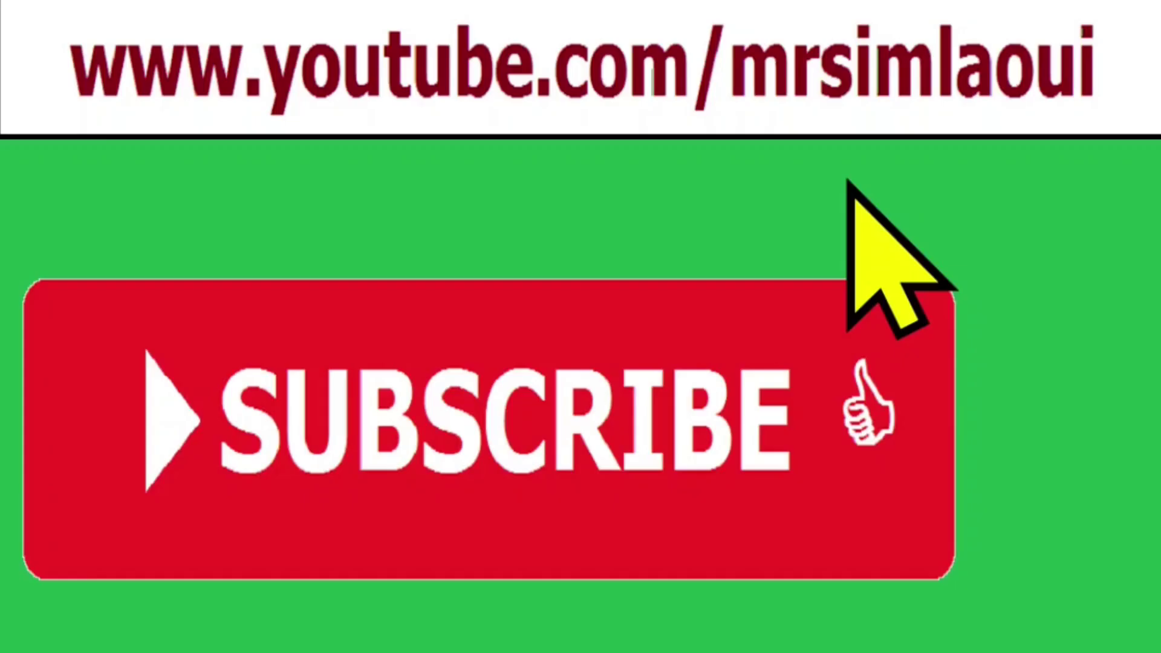